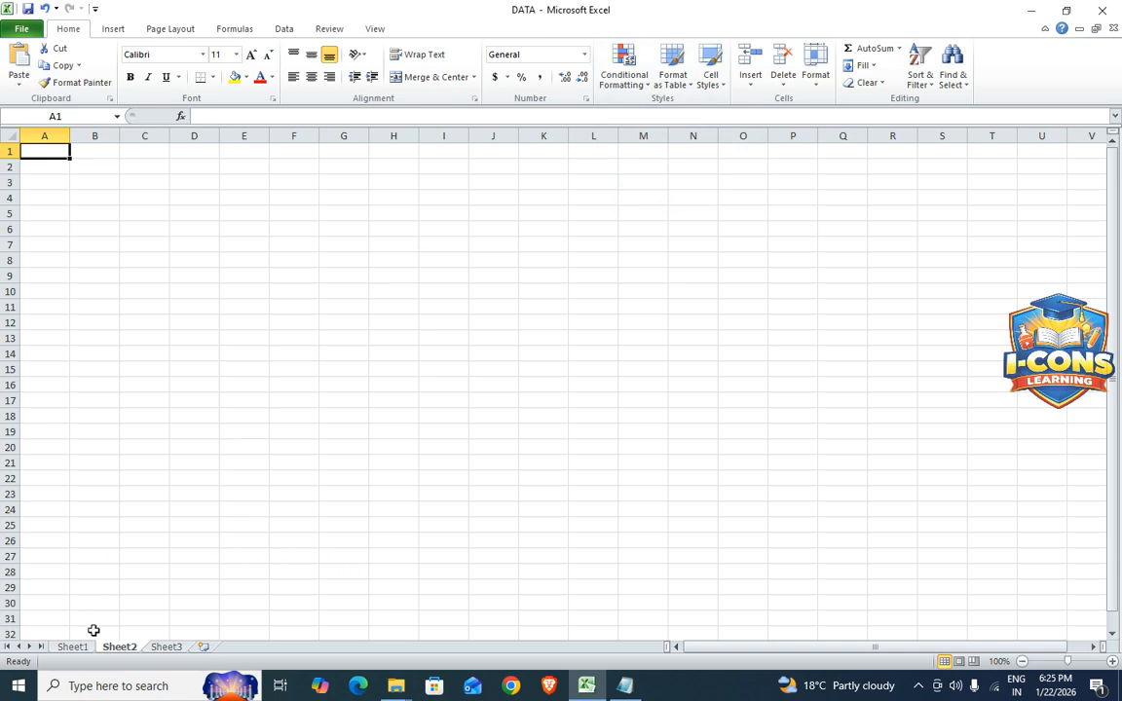
- Switch to Sheet1 and look over the student marks table in A1:E8
{"action": "left_click", "coordinate": [74, 645]}
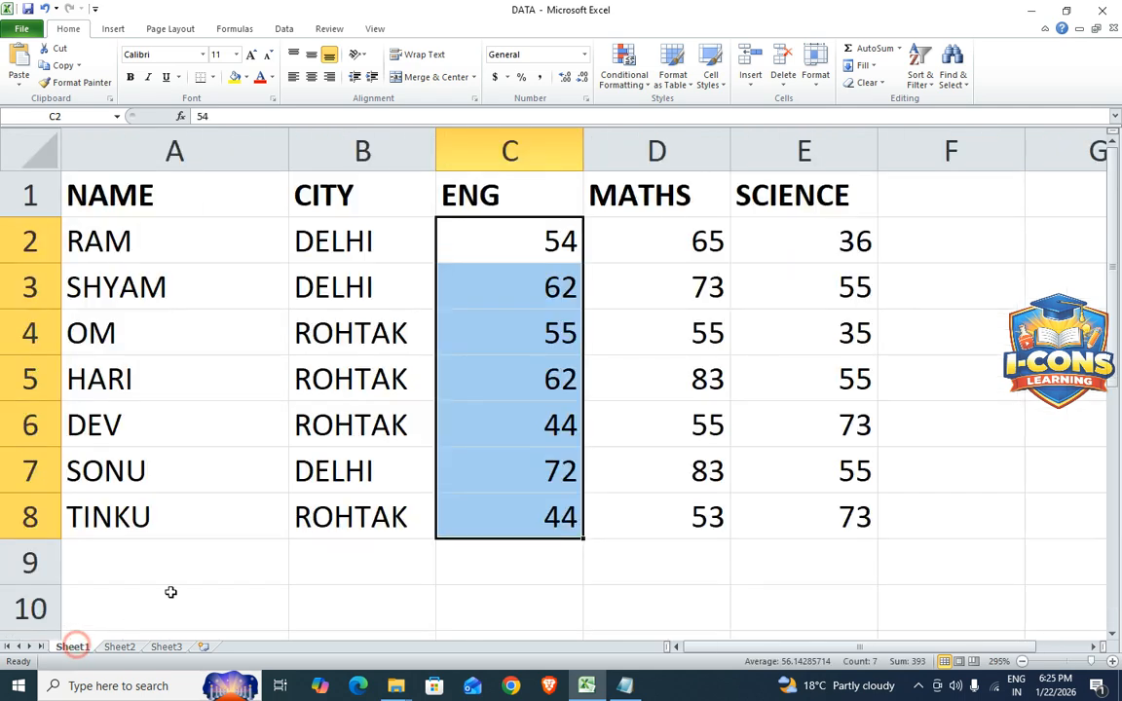
{"action": "left_click", "coordinate": [282, 424]}
{"action": "left_click_drag", "start_coordinate": [143, 206], "coordinate": [789, 521]}
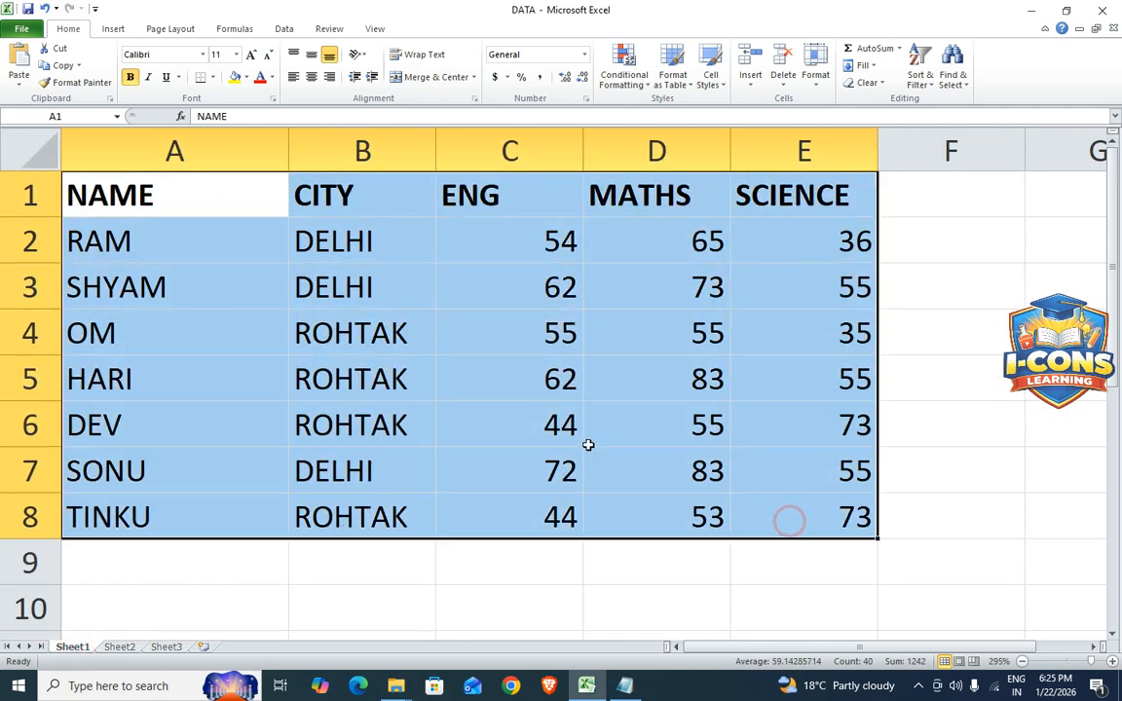
{"action": "left_click", "coordinate": [575, 368]}
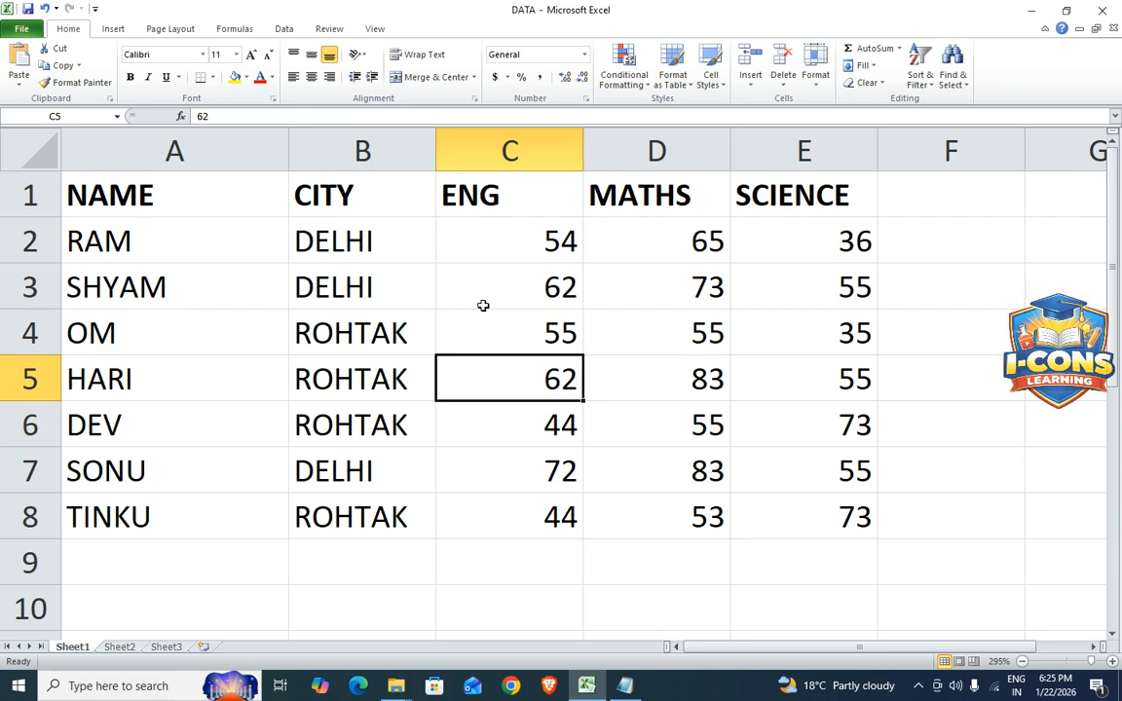
{"action": "left_click", "coordinate": [492, 244]}
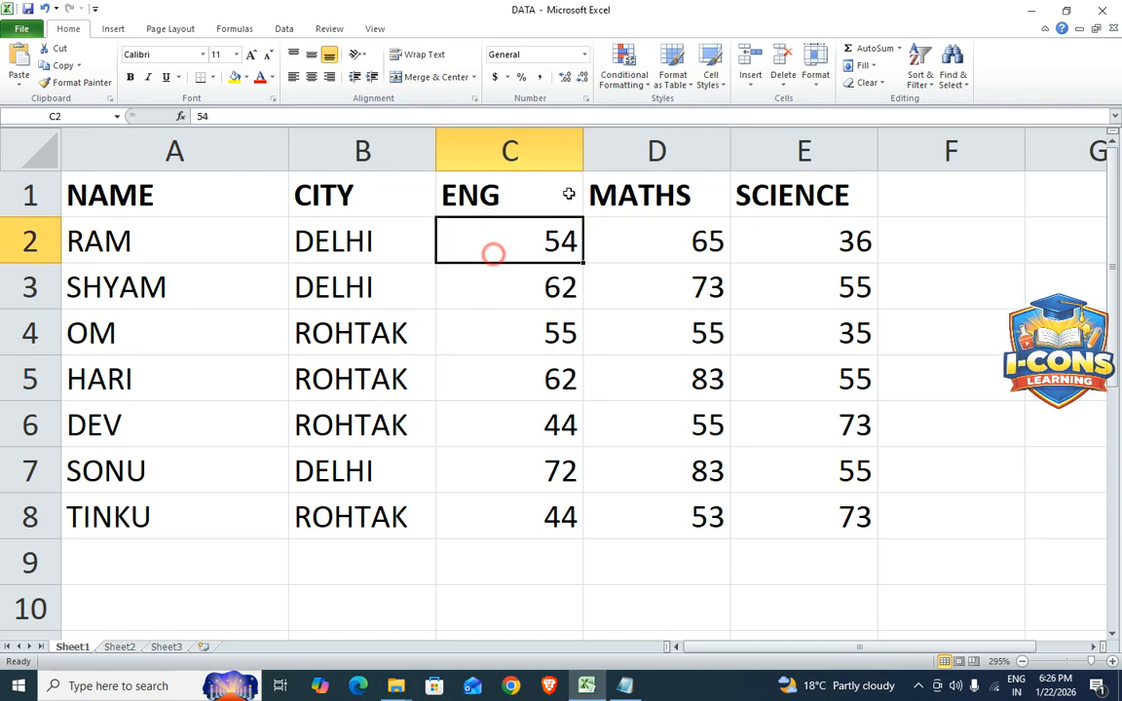
{"action": "left_click", "coordinate": [647, 91]}
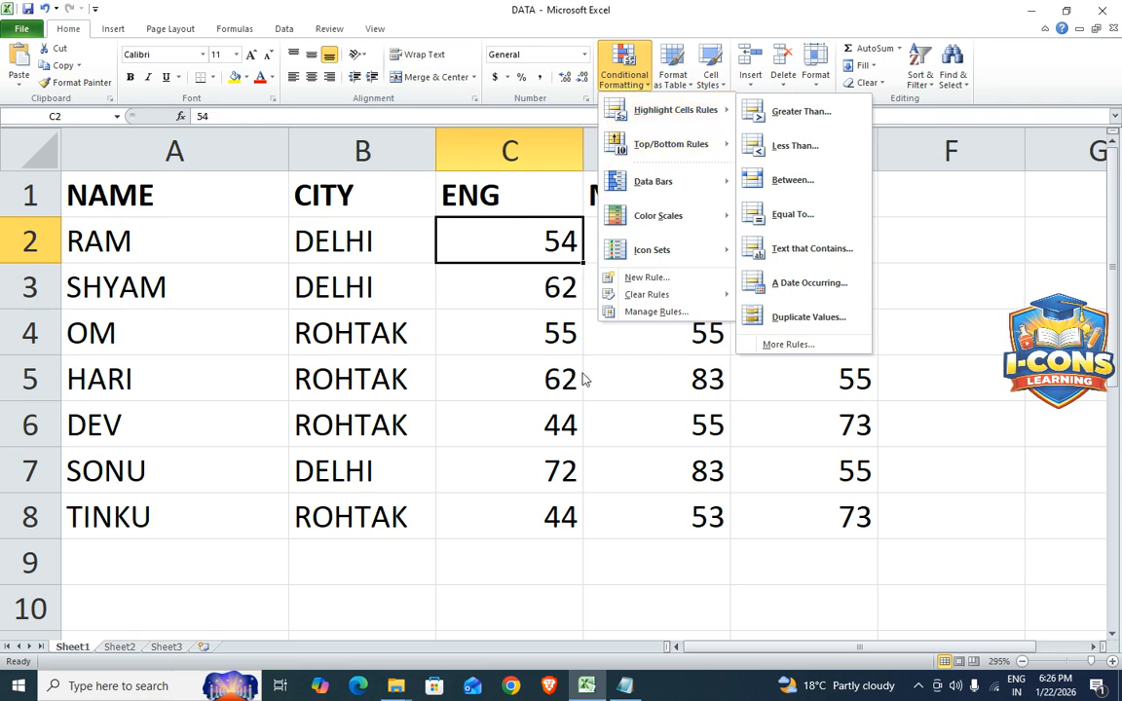
{"action": "left_click", "coordinate": [633, 405]}
{"action": "left_click", "coordinate": [628, 326]}
- Start a Greater Than conditional formatting rule on the ENG marks in C2:C8 with a threshold of 70
{"action": "left_click_drag", "start_coordinate": [516, 245], "coordinate": [540, 511]}
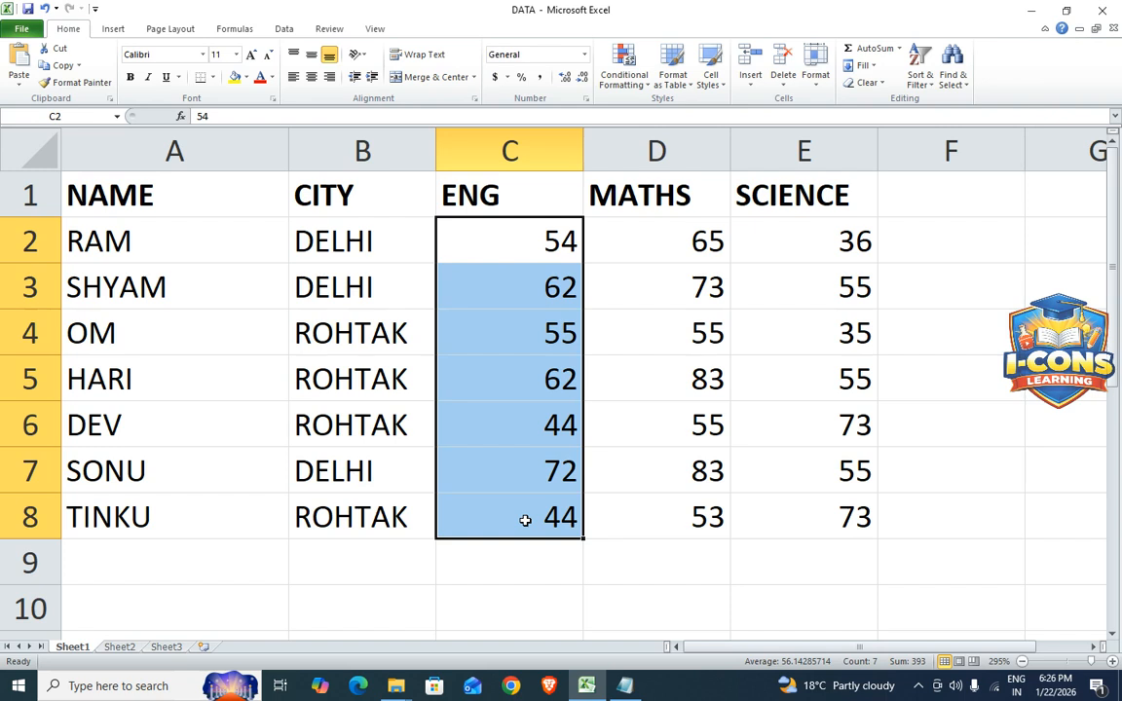
{"action": "left_click", "coordinate": [633, 83]}
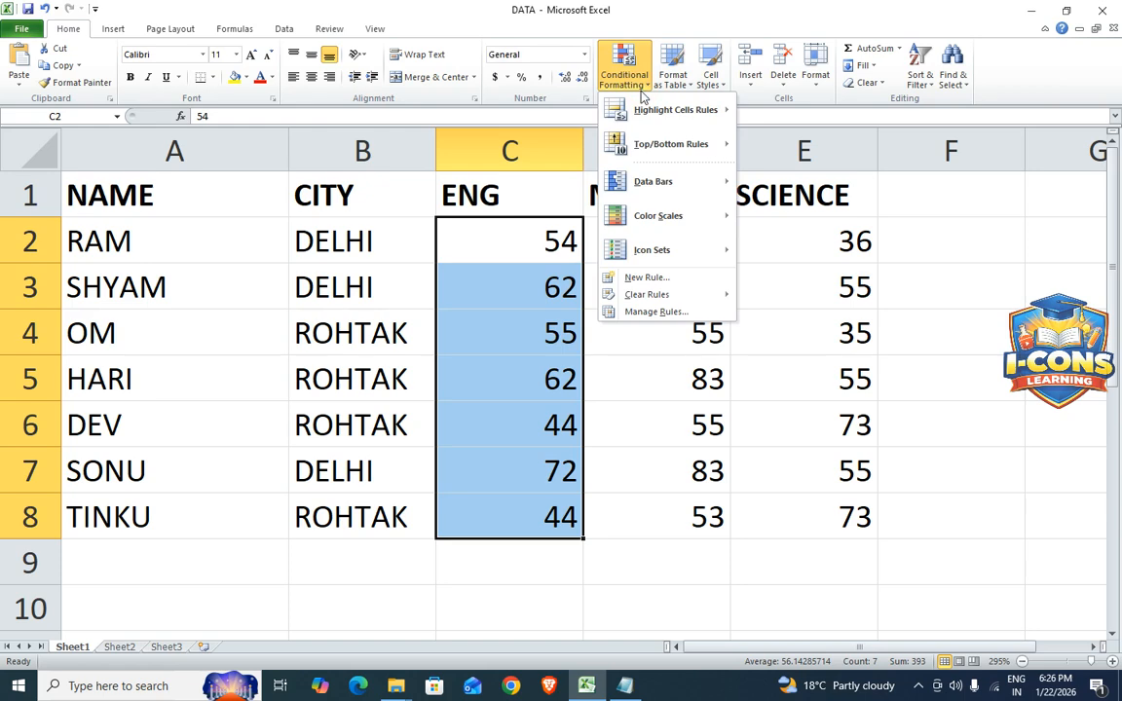
{"action": "mouse_move", "coordinate": [646, 112]}
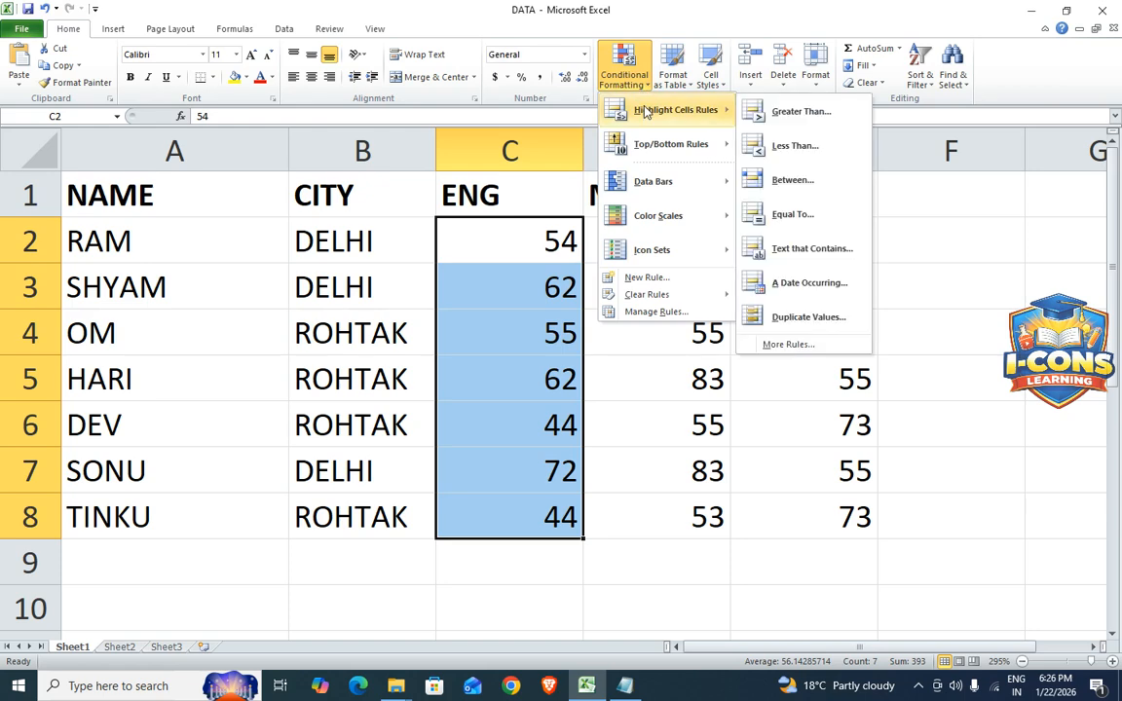
{"action": "left_click", "coordinate": [787, 113]}
{"action": "left_click", "coordinate": [631, 308]}
{"action": "left_click_drag", "start_coordinate": [631, 307], "coordinate": [558, 122]}
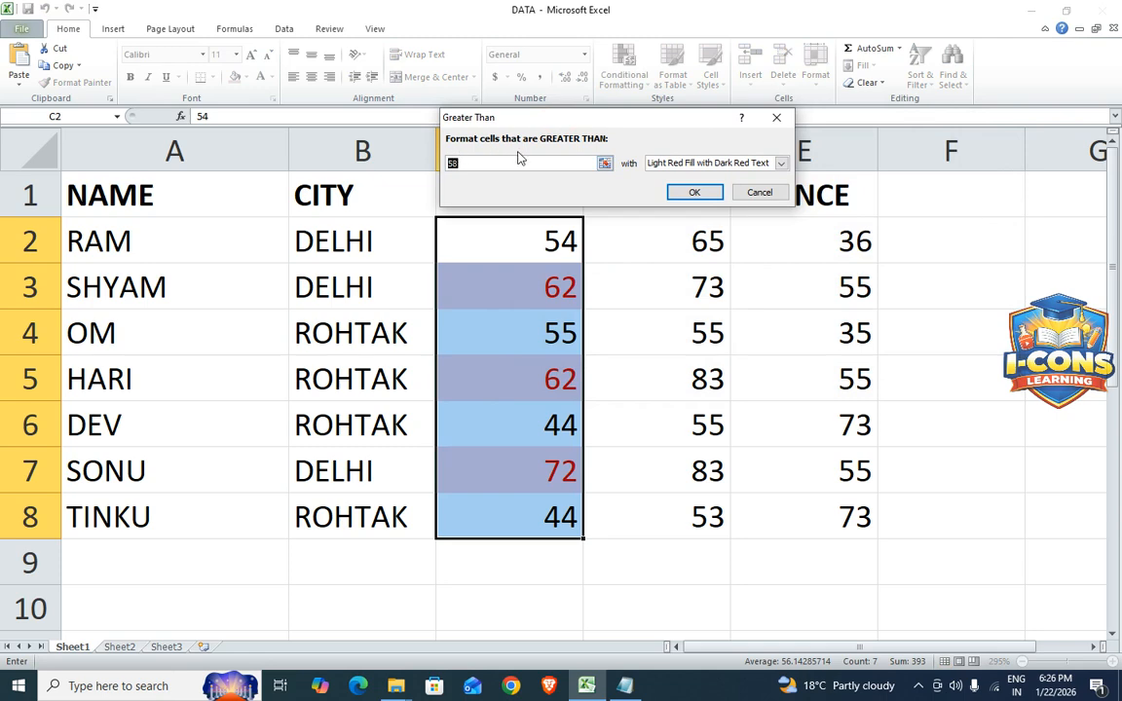
{"action": "left_click", "coordinate": [481, 161]}
{"action": "left_click_drag", "start_coordinate": [481, 162], "coordinate": [421, 156]}
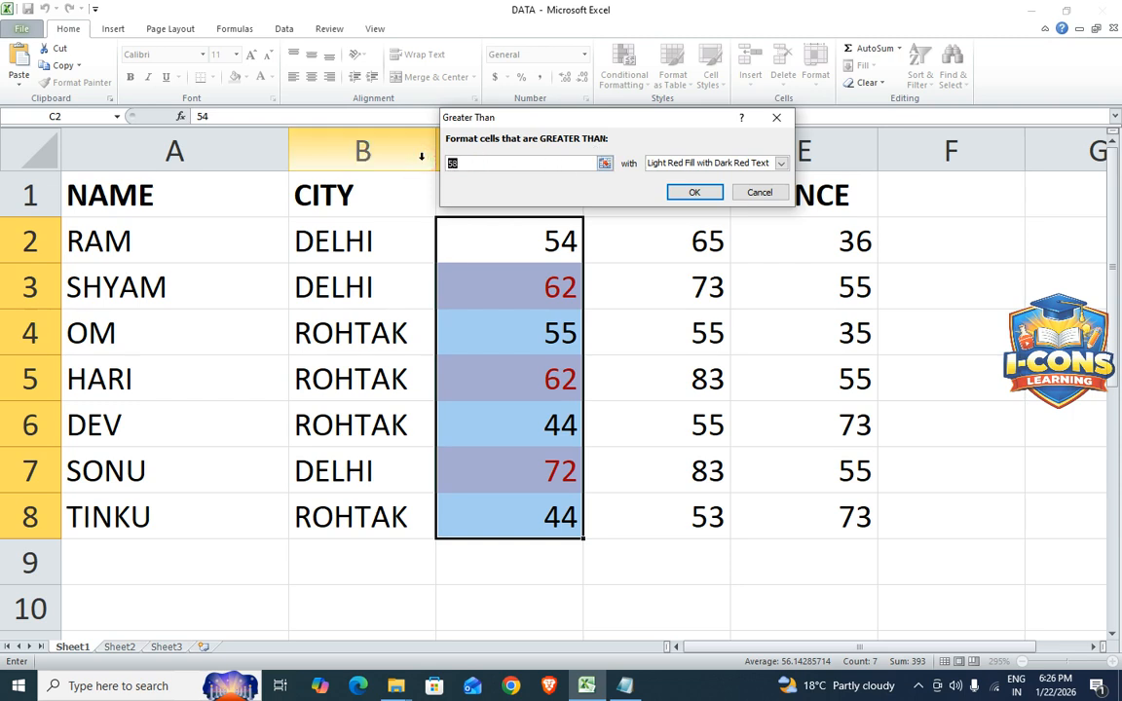
{"action": "type", "text": "70"}
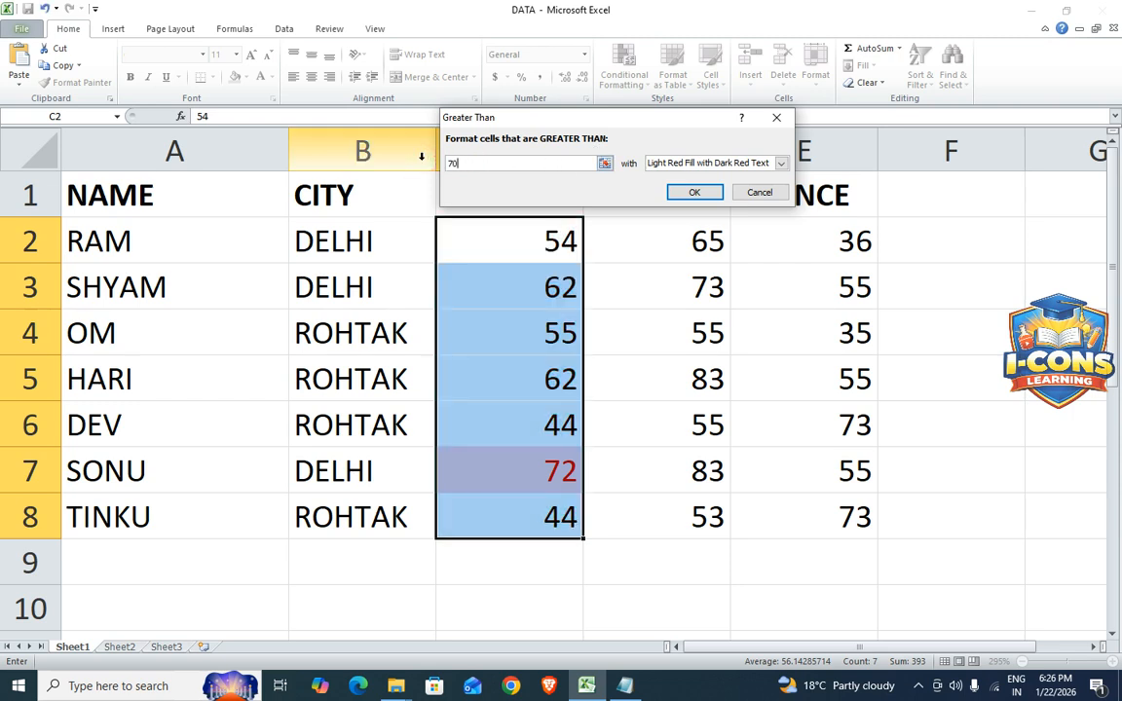
- Give the Greater Than rule a custom format with bold green text and apply it to the ENG marks
{"action": "left_click", "coordinate": [781, 163]}
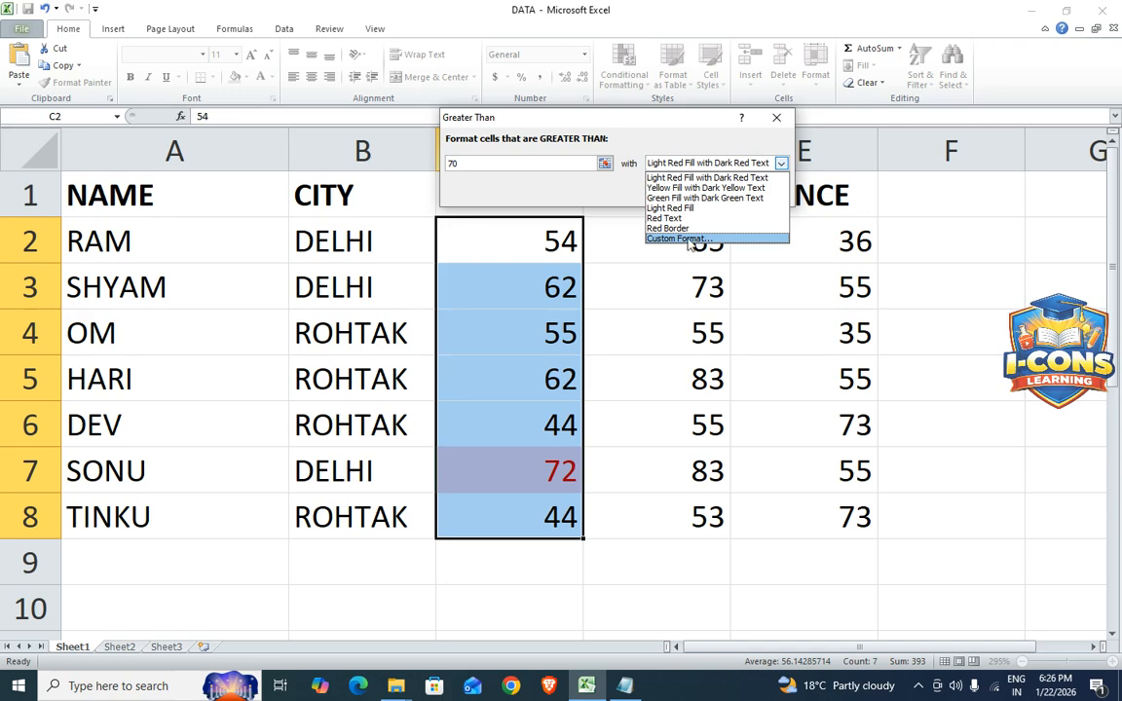
{"action": "left_click", "coordinate": [712, 241]}
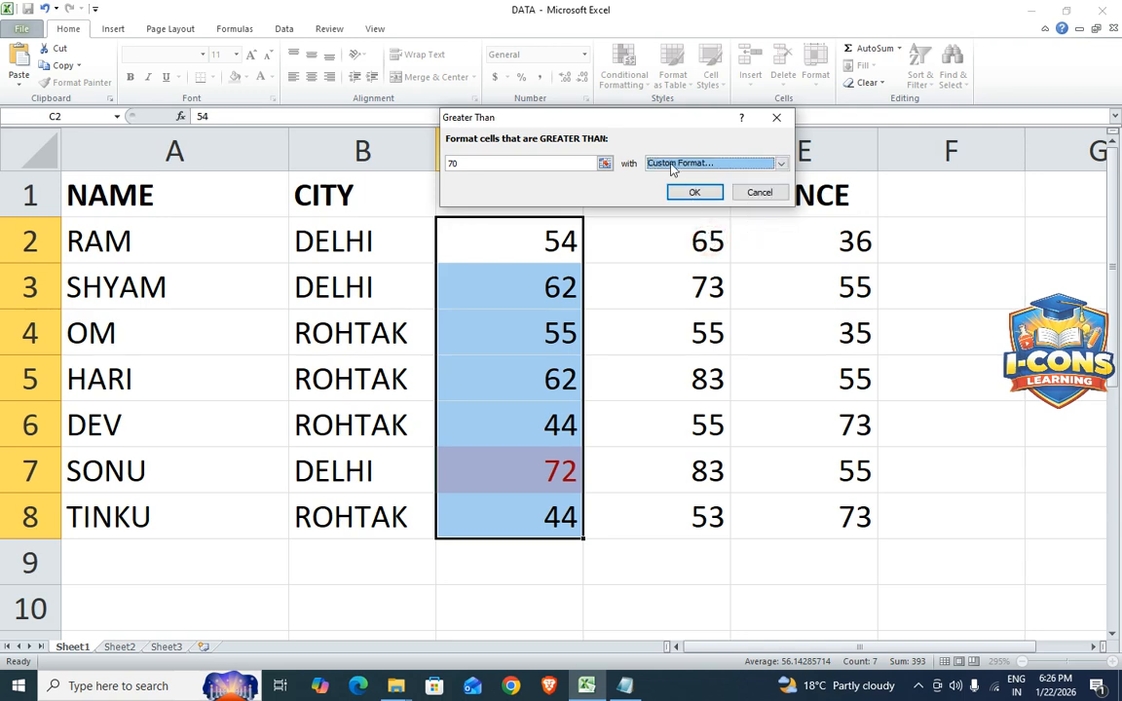
{"action": "left_click_drag", "start_coordinate": [675, 152], "coordinate": [517, 139]}
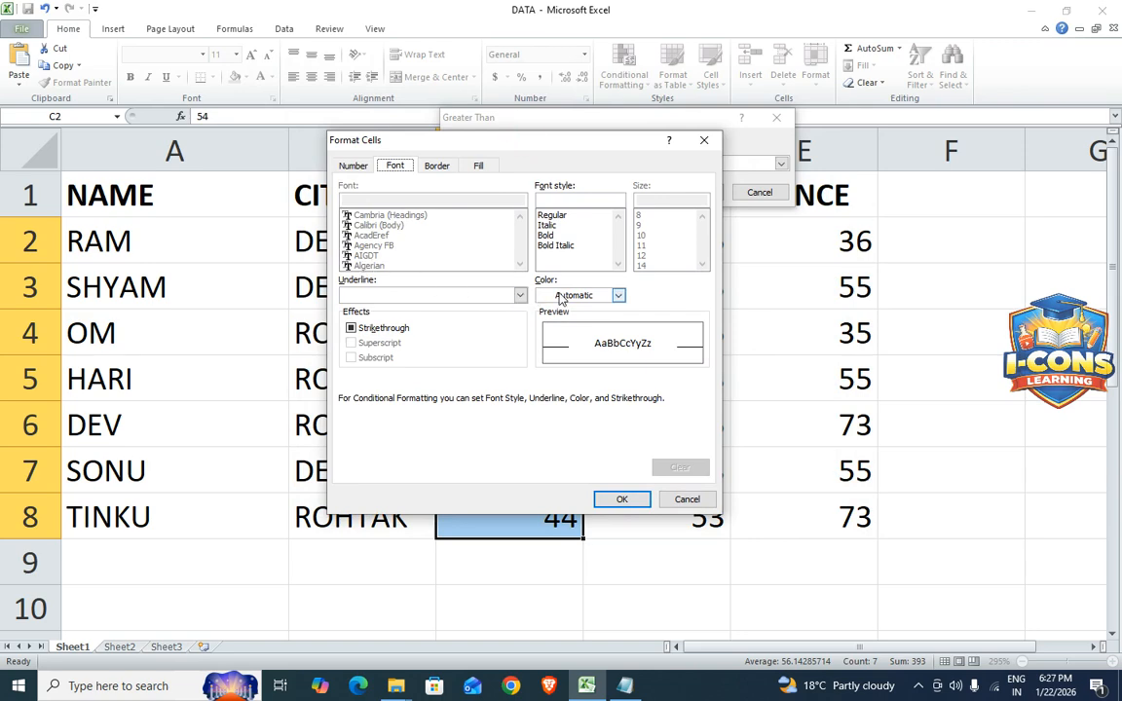
{"action": "left_click", "coordinate": [618, 295]}
{"action": "left_click", "coordinate": [610, 427]}
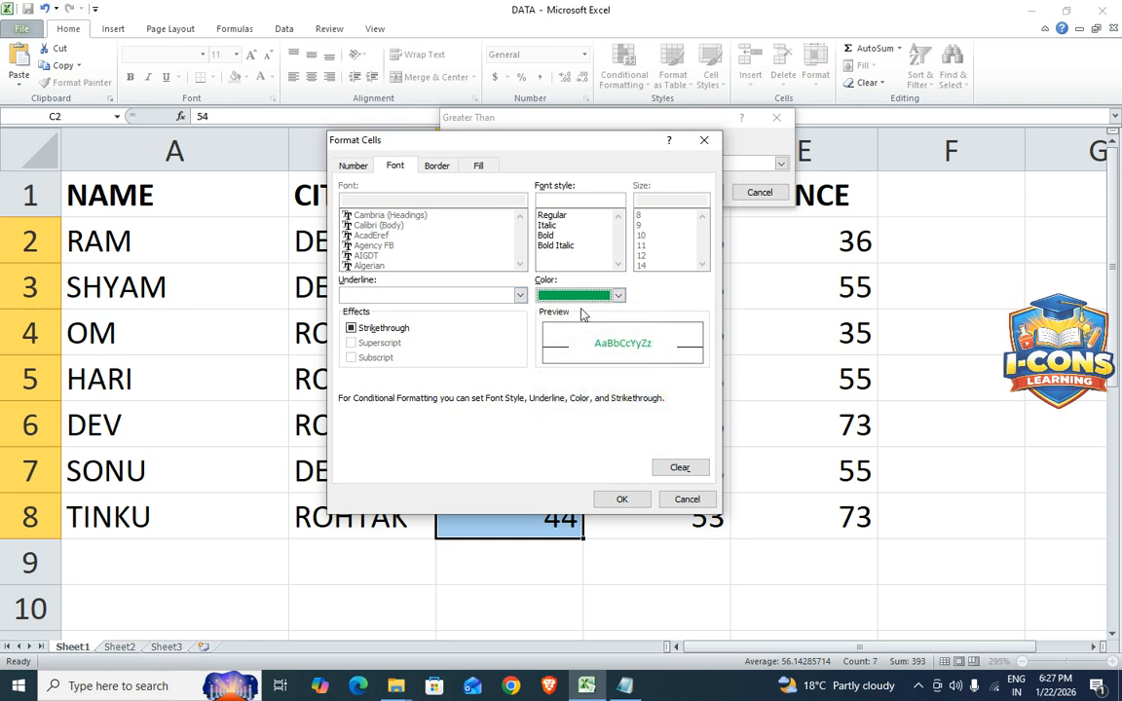
{"action": "left_click", "coordinate": [547, 235]}
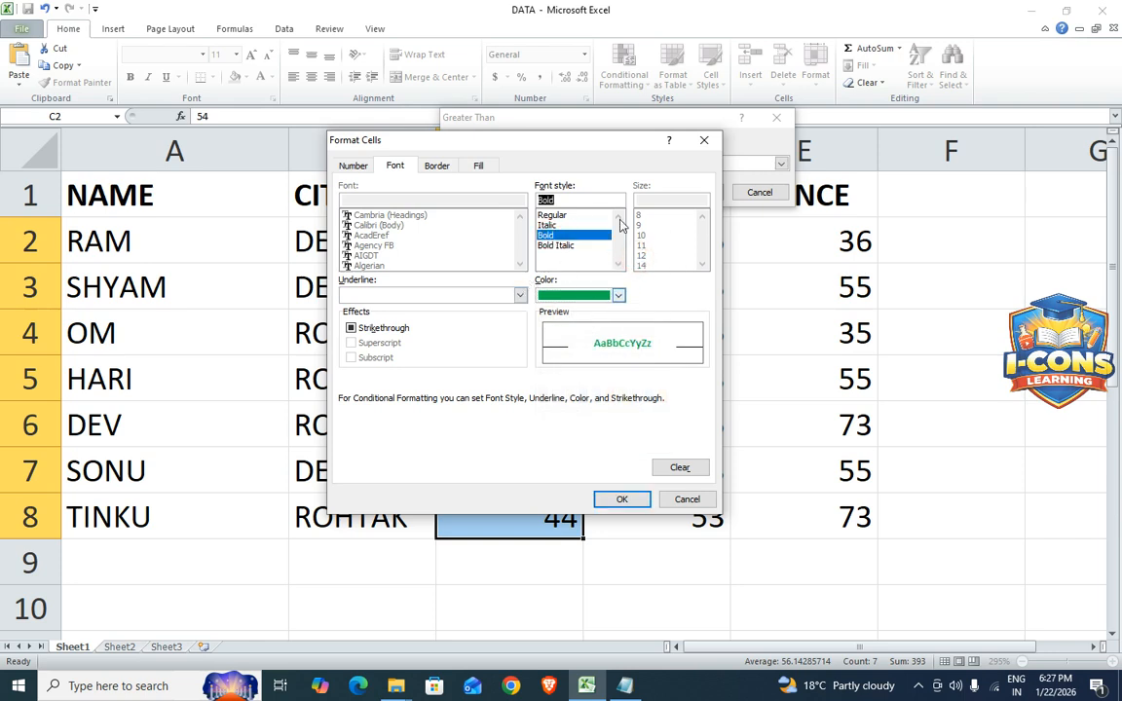
{"action": "left_click_drag", "start_coordinate": [498, 144], "coordinate": [526, 123]}
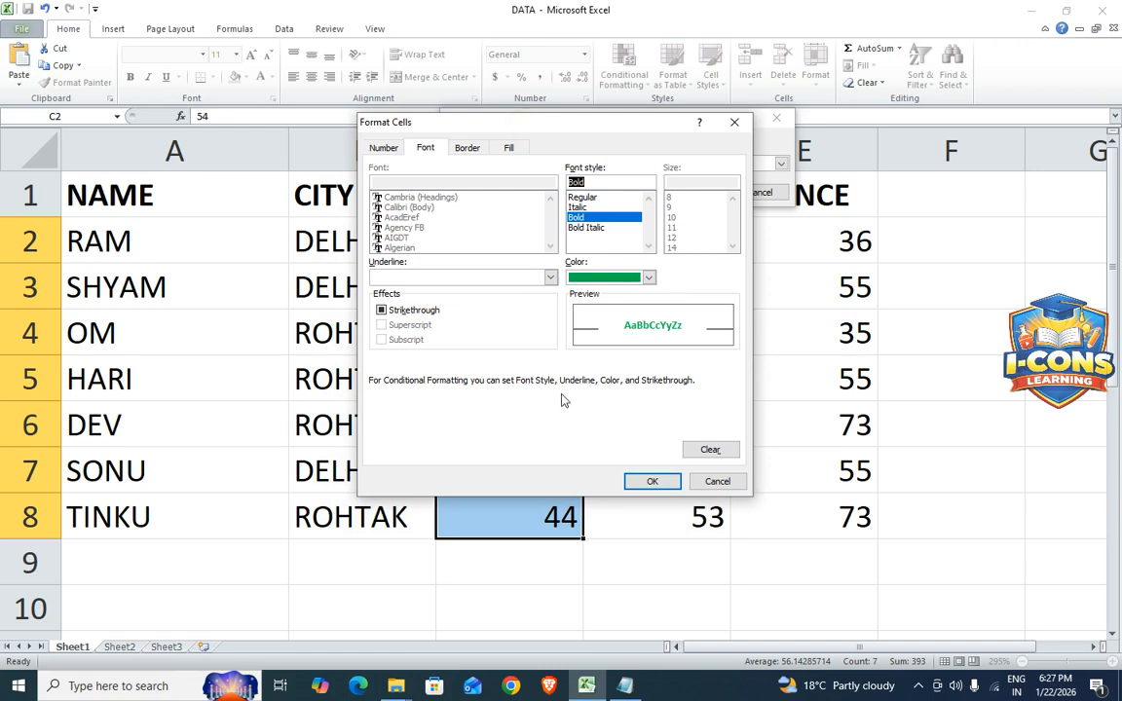
{"action": "left_click", "coordinate": [643, 479]}
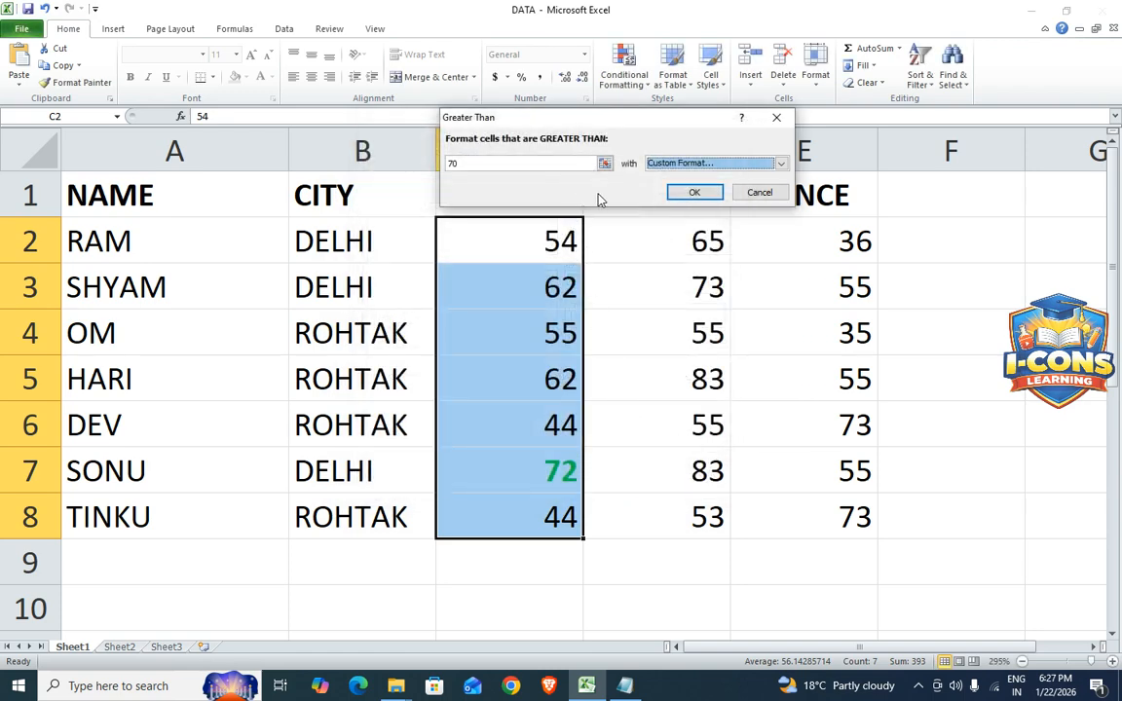
{"action": "left_click", "coordinate": [681, 192]}
{"action": "left_click", "coordinate": [626, 416]}
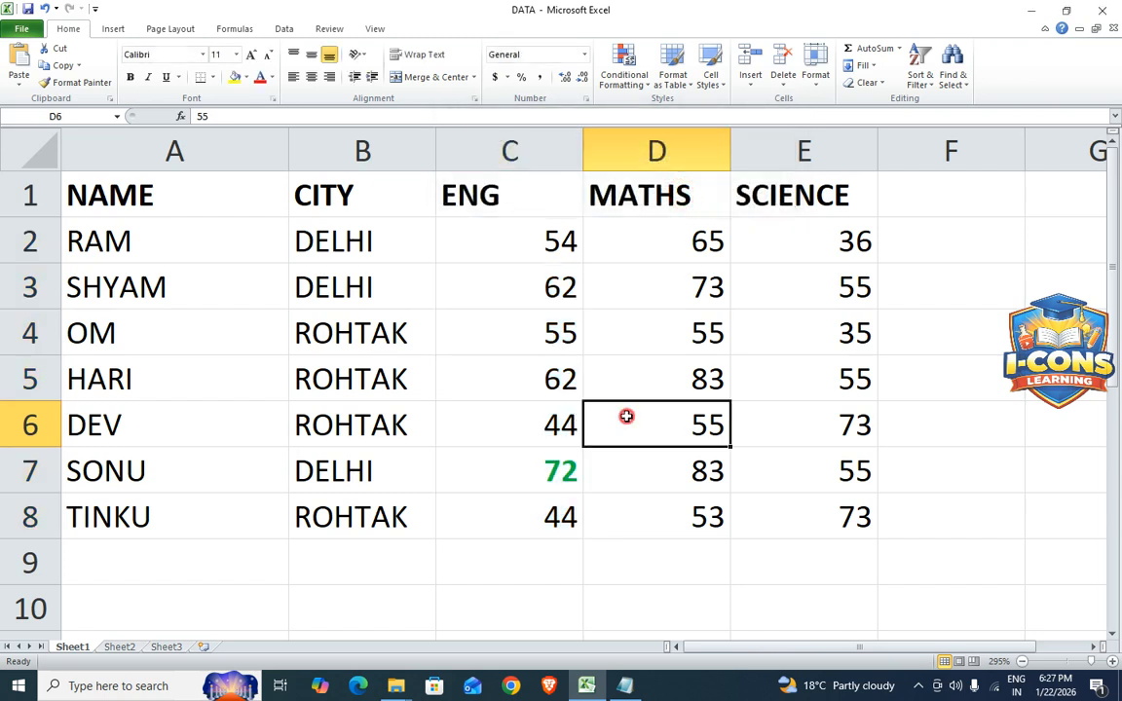
{"action": "left_click_drag", "start_coordinate": [548, 242], "coordinate": [556, 516]}
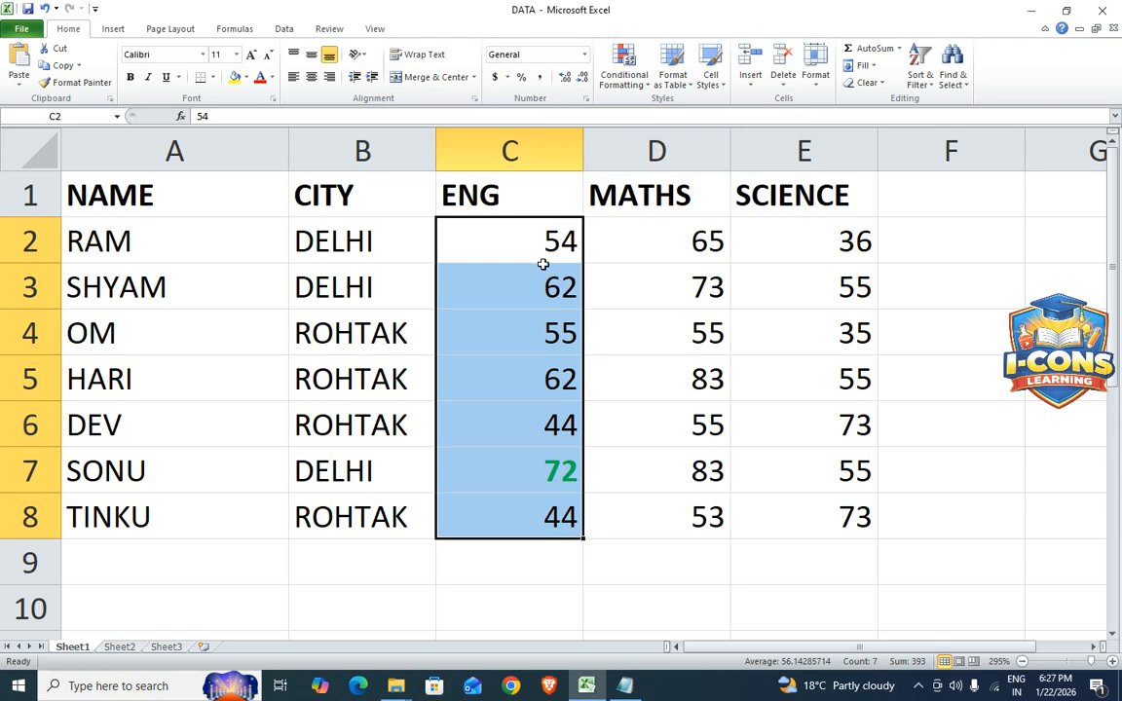
{"action": "left_click", "coordinate": [595, 500]}
{"action": "left_click_drag", "start_coordinate": [494, 239], "coordinate": [534, 509]}
{"action": "left_click", "coordinate": [561, 499]}
- Start a Less Than conditional formatting rule on the ENG marks in C2:C8 with a threshold of 55
{"action": "left_click_drag", "start_coordinate": [526, 244], "coordinate": [525, 501]}
{"action": "left_click", "coordinate": [641, 87]}
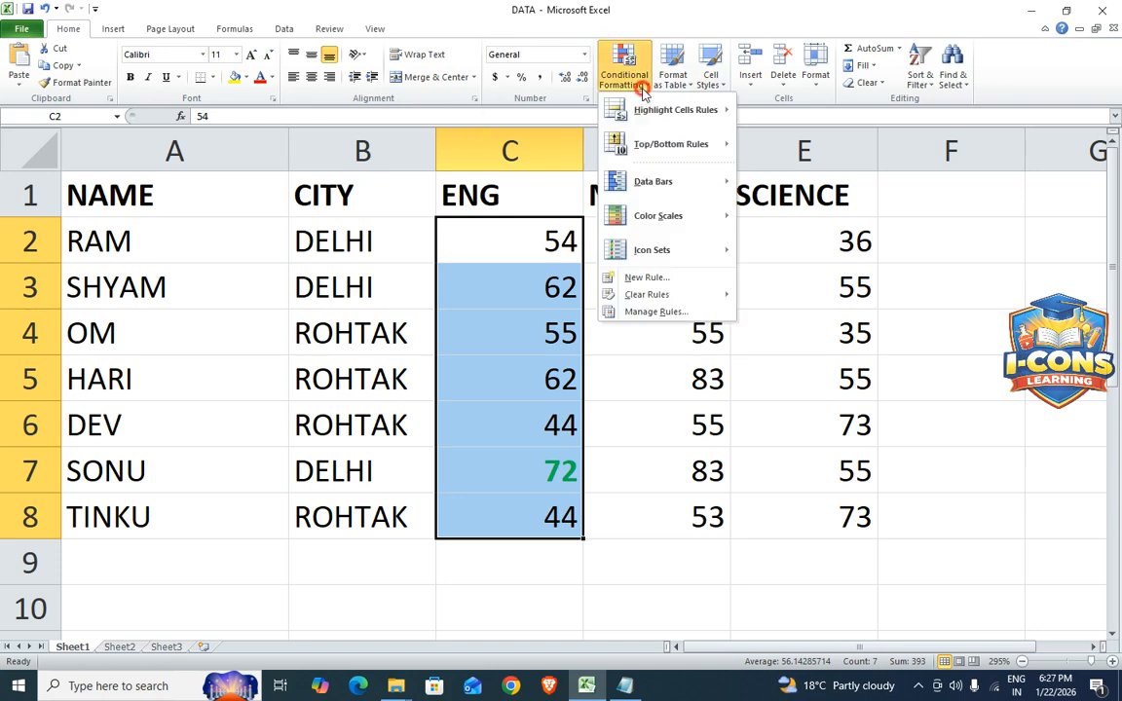
{"action": "mouse_move", "coordinate": [655, 114]}
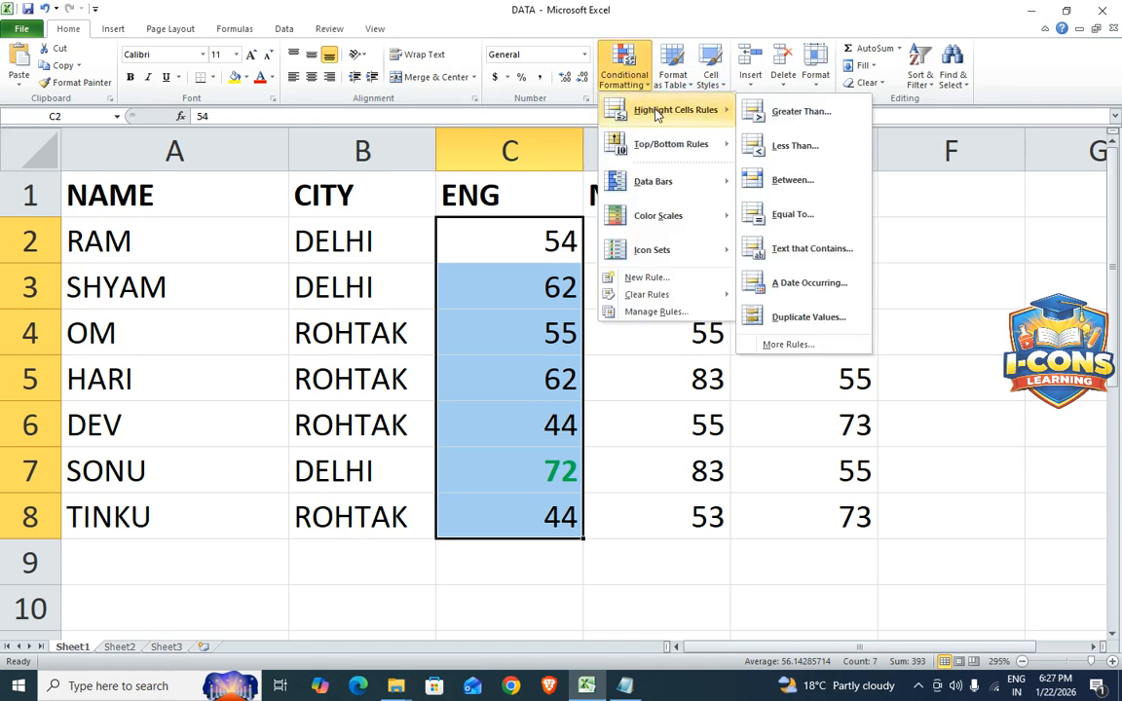
{"action": "left_click", "coordinate": [788, 146]}
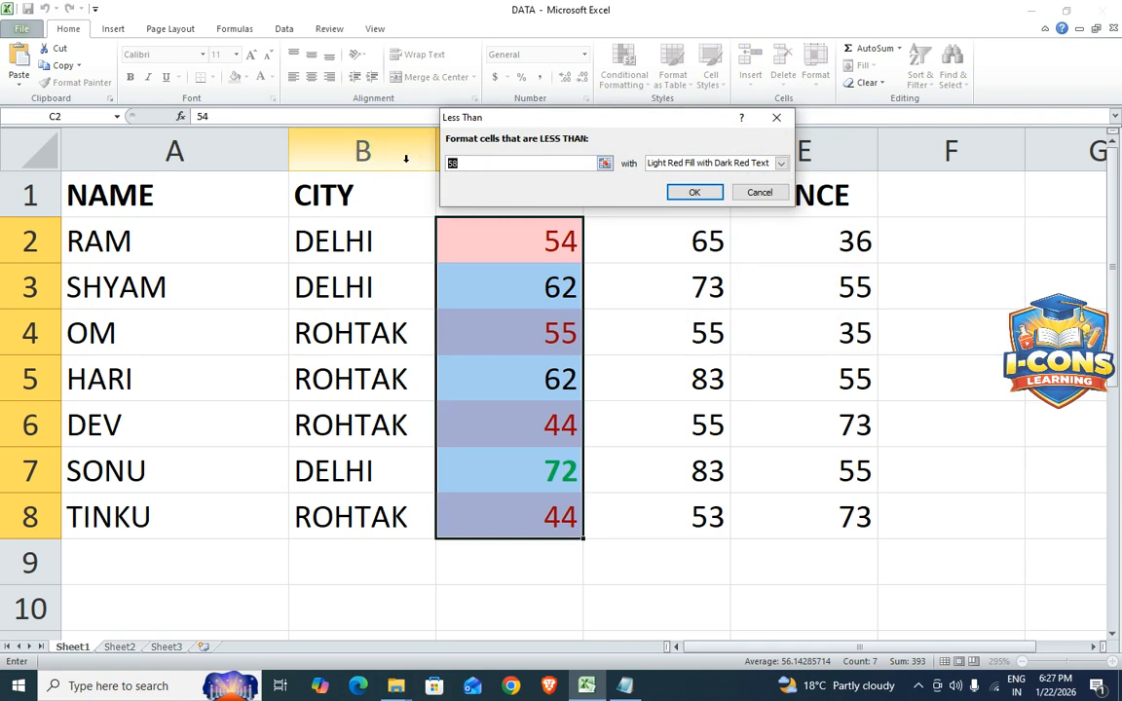
{"action": "type", "text": "55"}
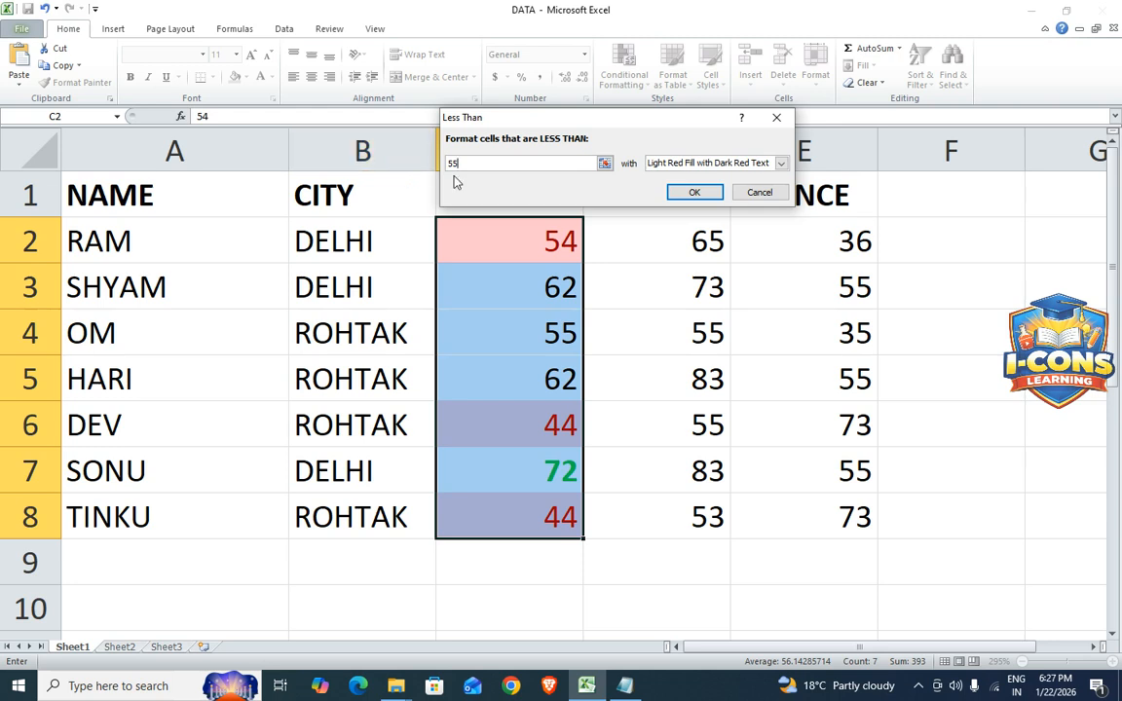
- Try <=55 as the Less Than rule's threshold and return it to 55
{"action": "left_click_drag", "start_coordinate": [466, 163], "coordinate": [431, 163]}
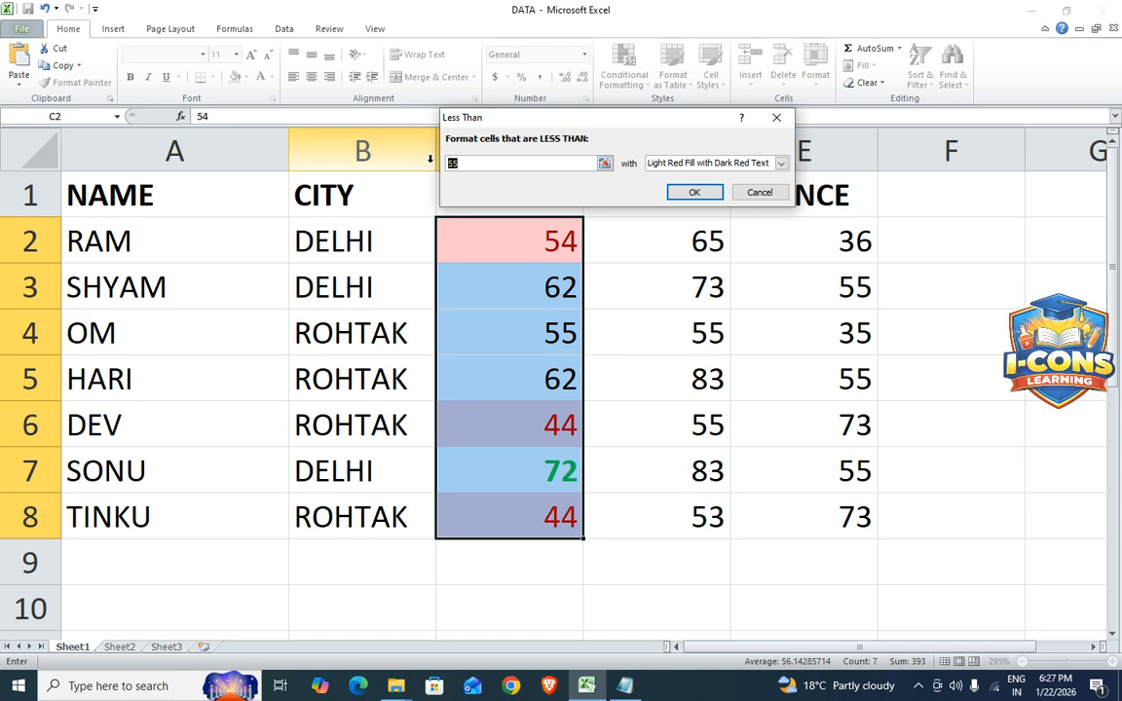
{"action": "type", "text": "="}
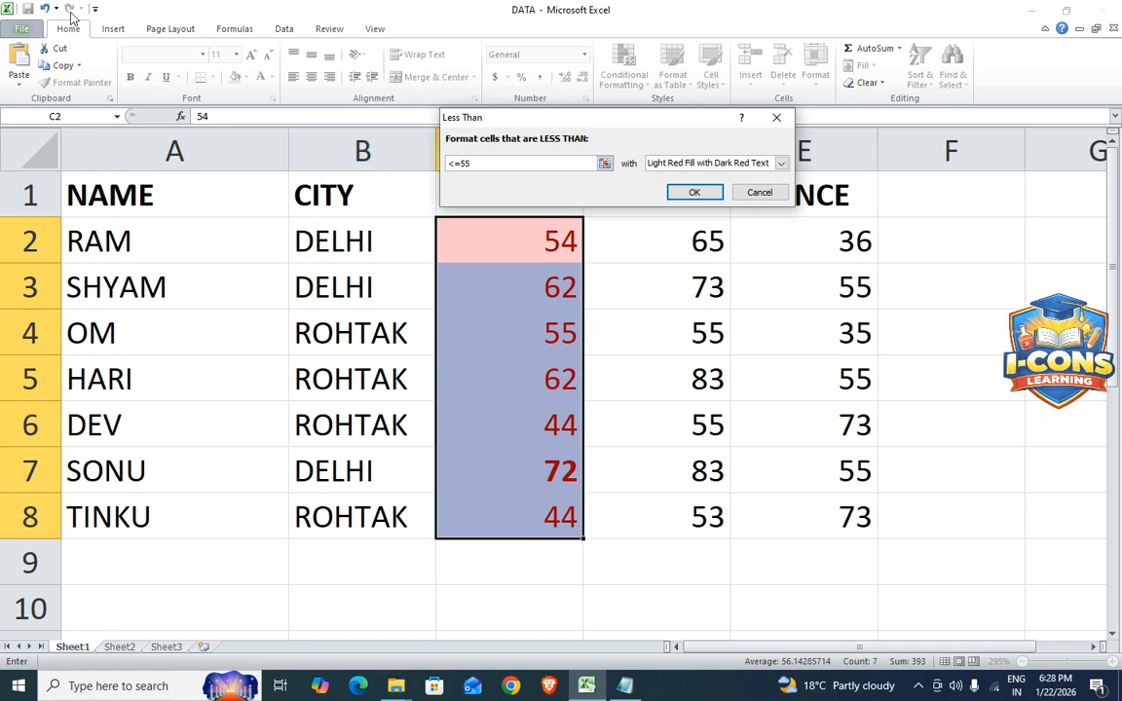
{"action": "left_click_drag", "start_coordinate": [477, 164], "coordinate": [418, 152]}
{"action": "type", "text": "55"}
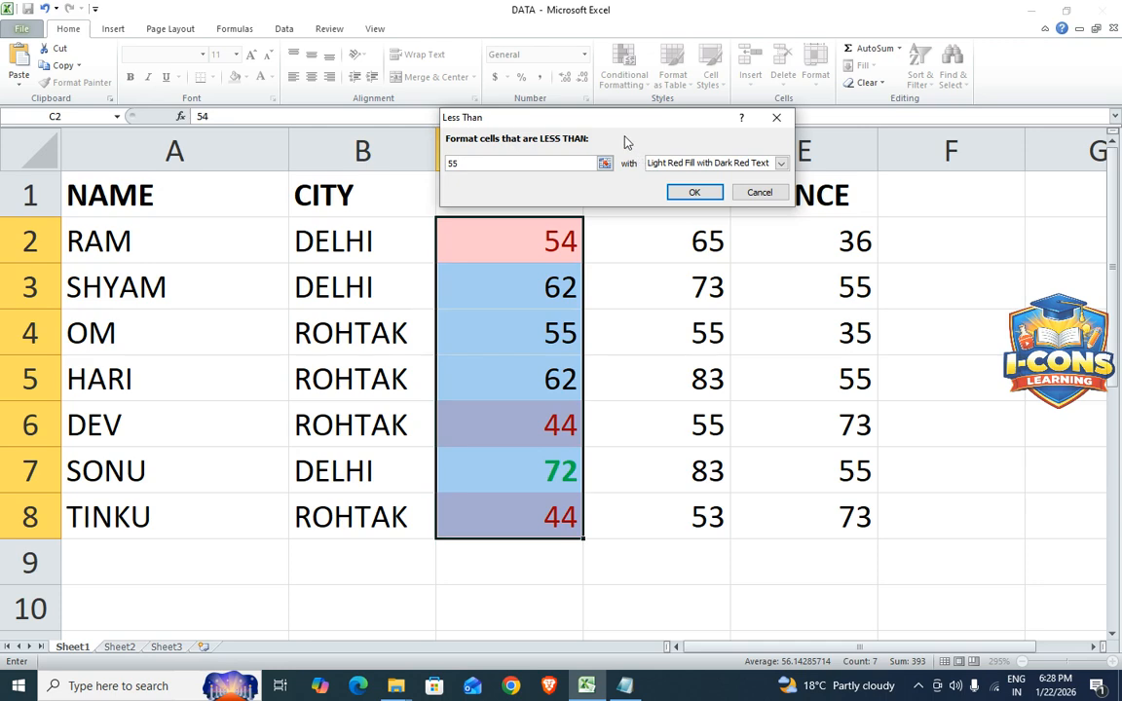
- Give the Less Than rule a custom format with red text and apply it to the ENG marks
{"action": "left_click_drag", "start_coordinate": [625, 124], "coordinate": [635, 159]}
{"action": "left_click", "coordinate": [792, 200]}
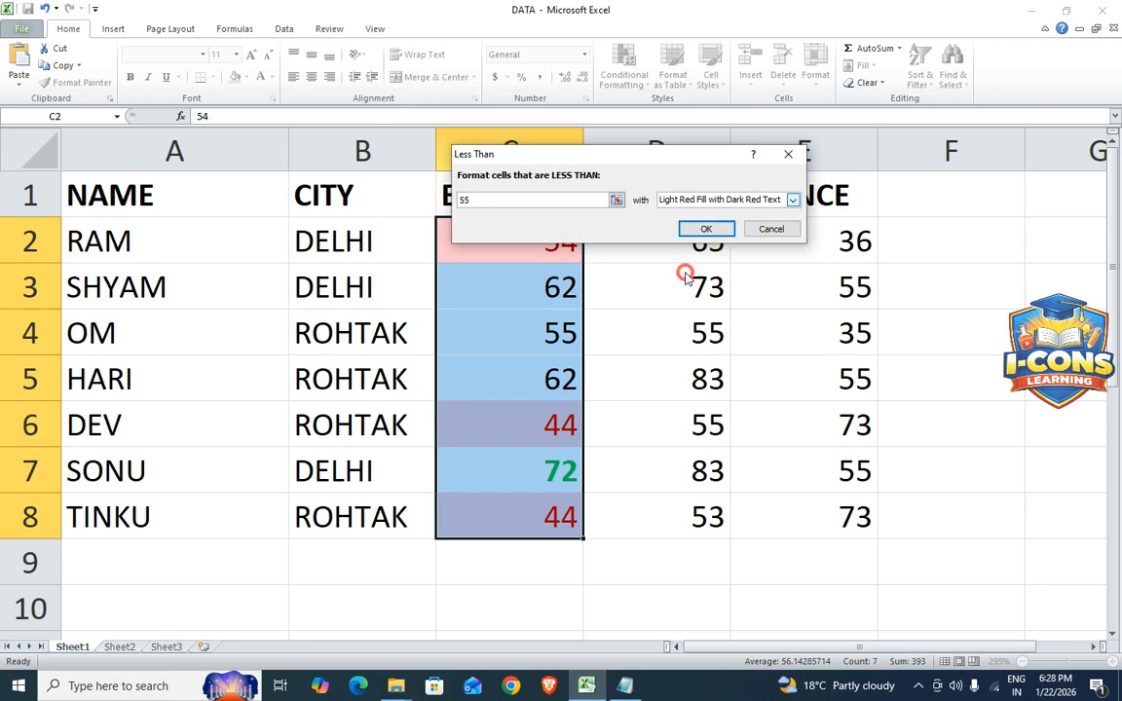
{"action": "left_click", "coordinate": [686, 275]}
{"action": "left_click", "coordinate": [680, 167]}
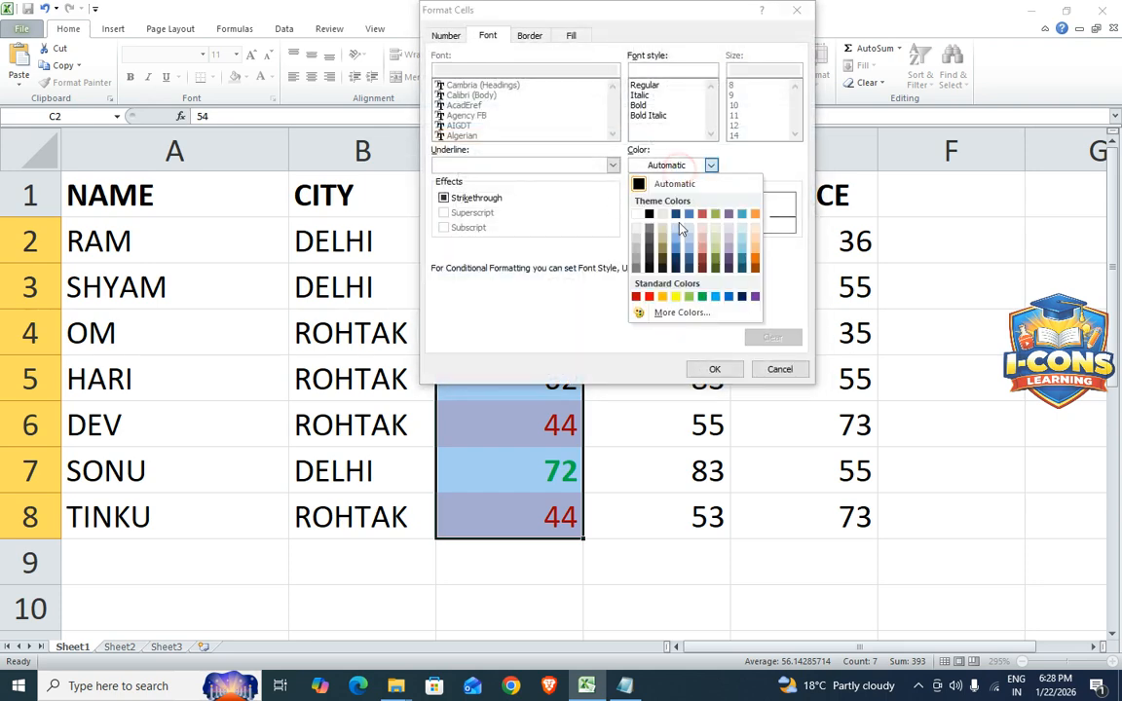
{"action": "left_click", "coordinate": [647, 295]}
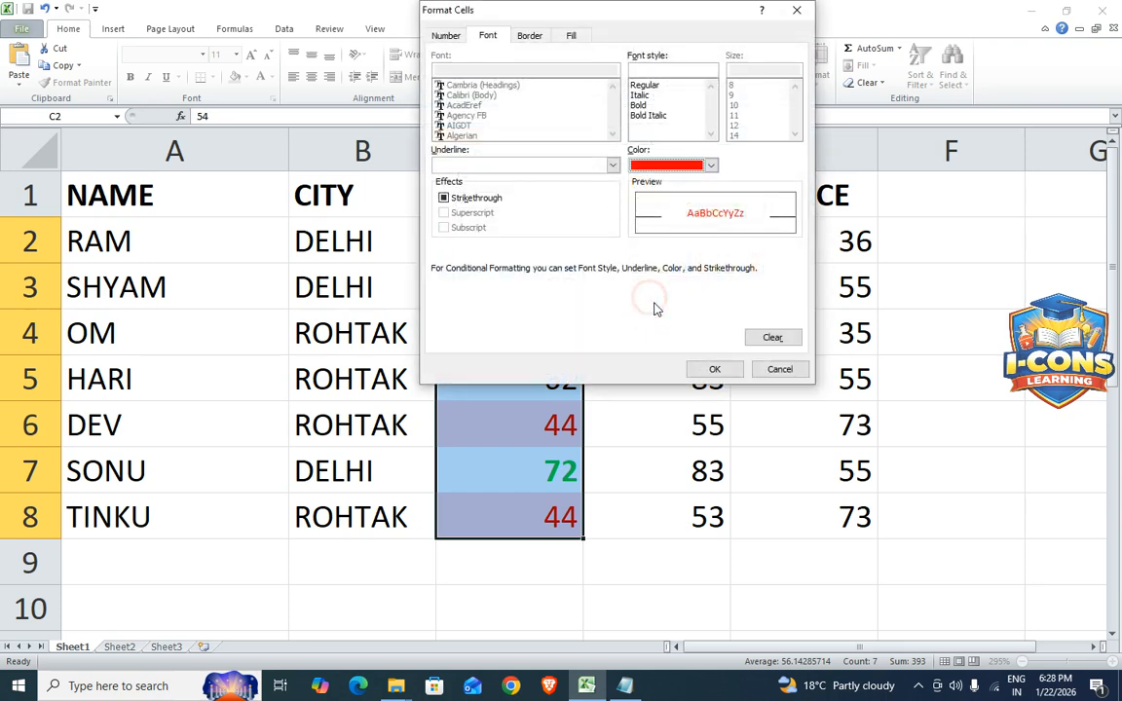
{"action": "left_click", "coordinate": [714, 369]}
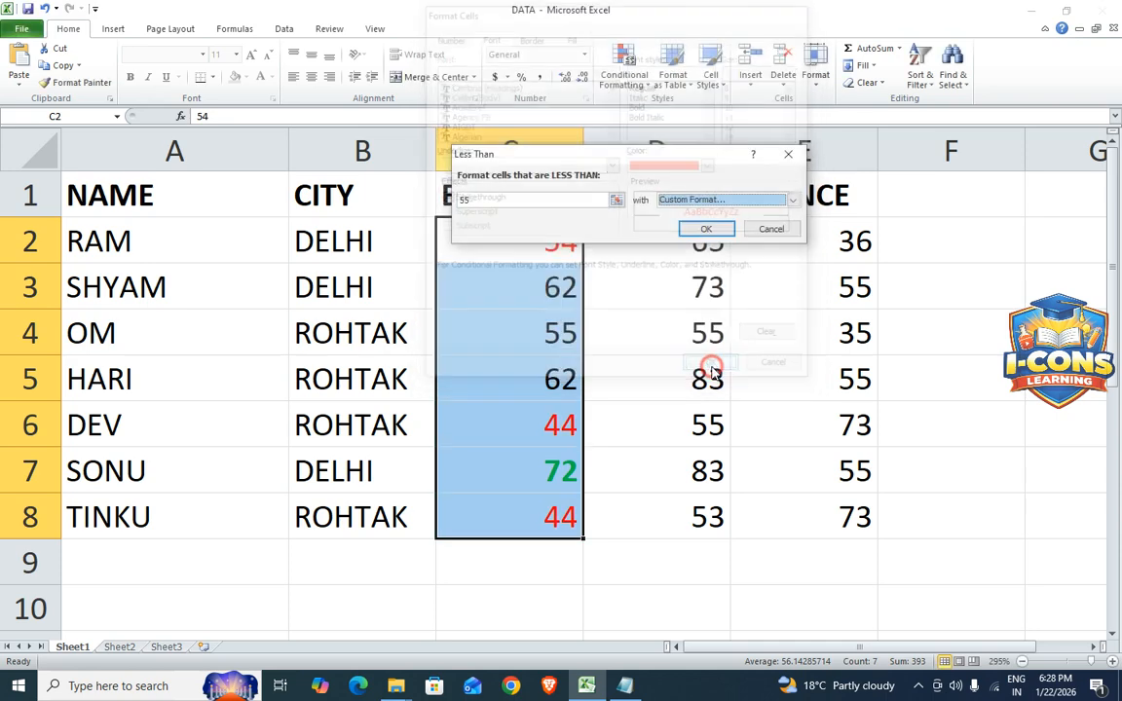
{"action": "left_click", "coordinate": [699, 230]}
{"action": "left_click", "coordinate": [672, 389]}
{"action": "left_click_drag", "start_coordinate": [543, 243], "coordinate": [548, 515]}
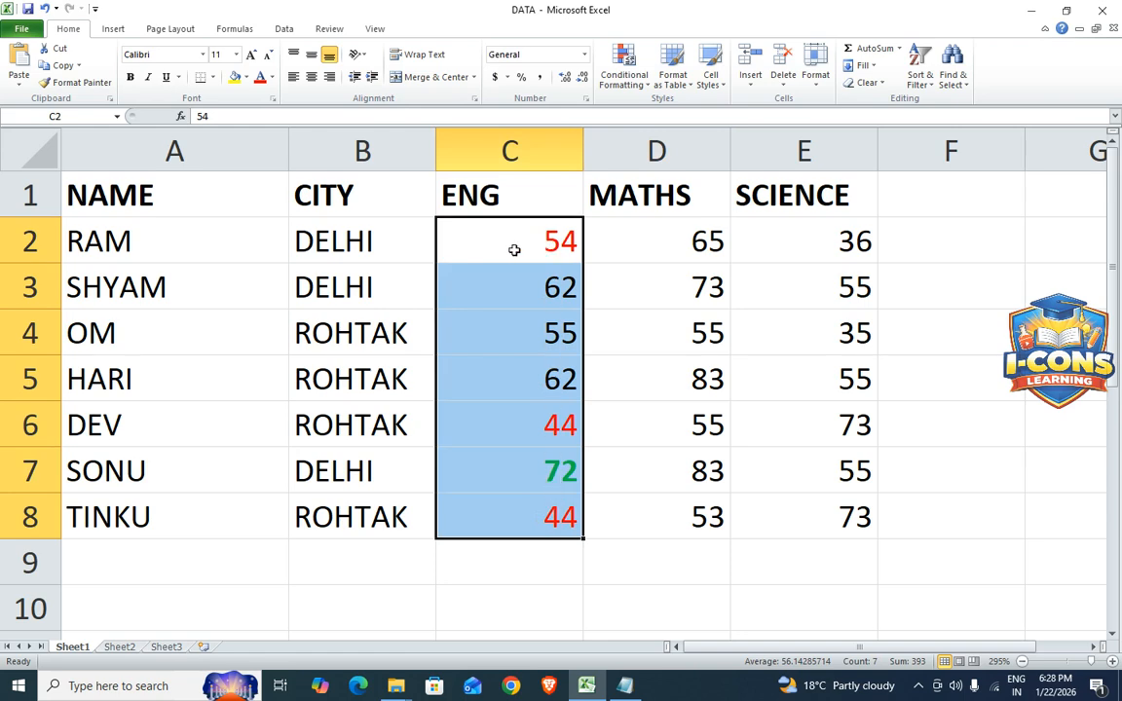
{"action": "left_click", "coordinate": [513, 463]}
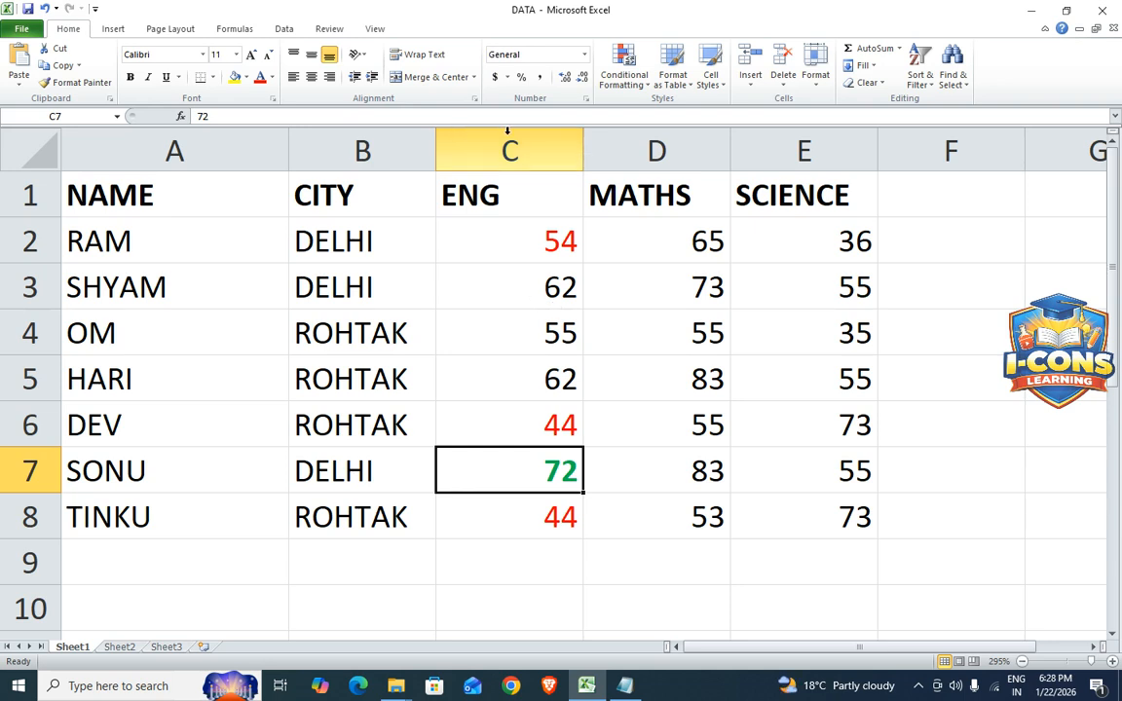
{"action": "left_click", "coordinate": [624, 76]}
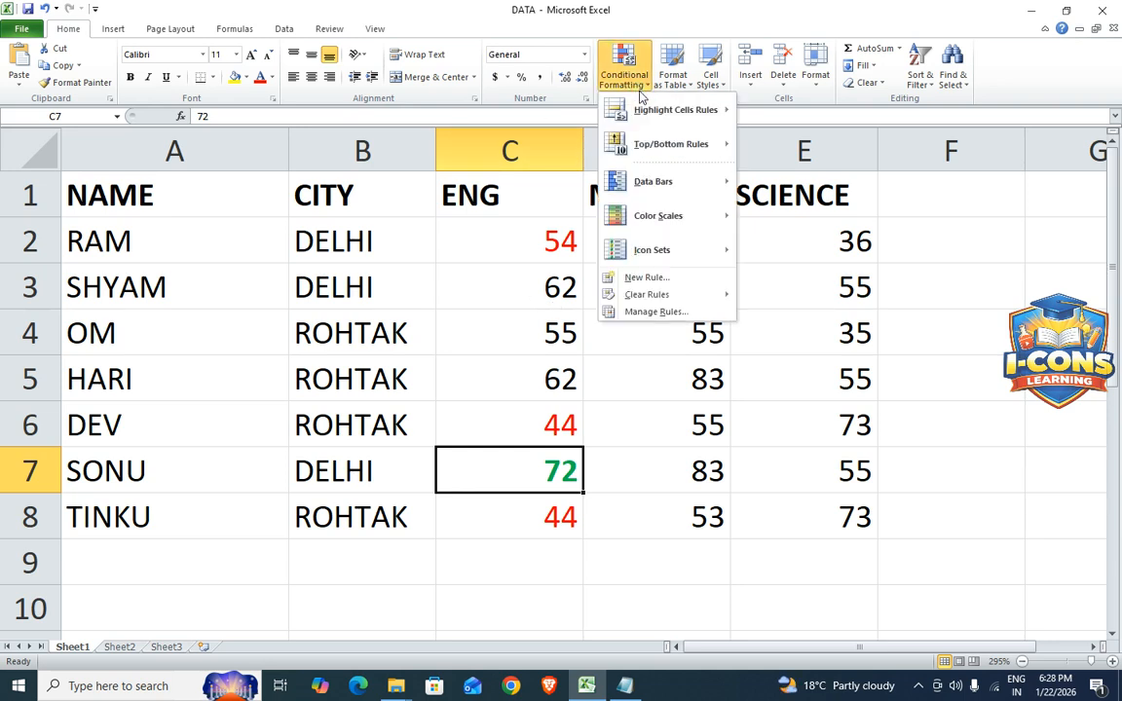
{"action": "mouse_move", "coordinate": [651, 113]}
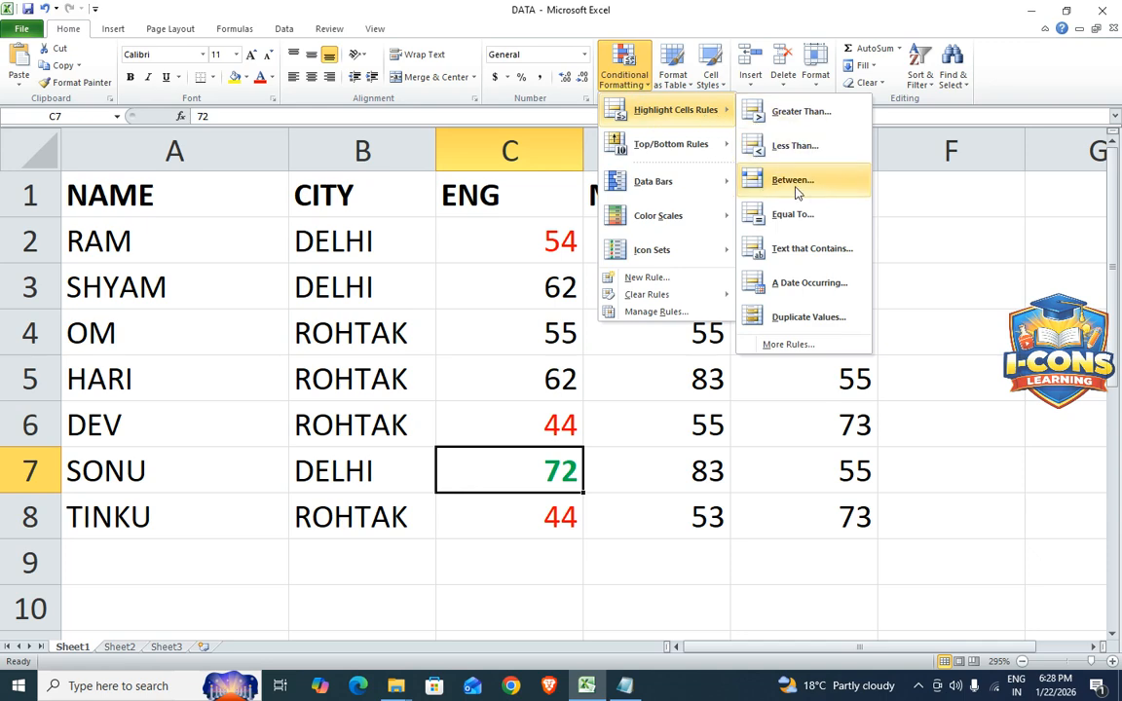
{"action": "left_click", "coordinate": [606, 390]}
- Start a Between conditional formatting rule on the ENG marks in C2:C8 for values from 60 to 65
{"action": "left_click_drag", "start_coordinate": [457, 241], "coordinate": [516, 505]}
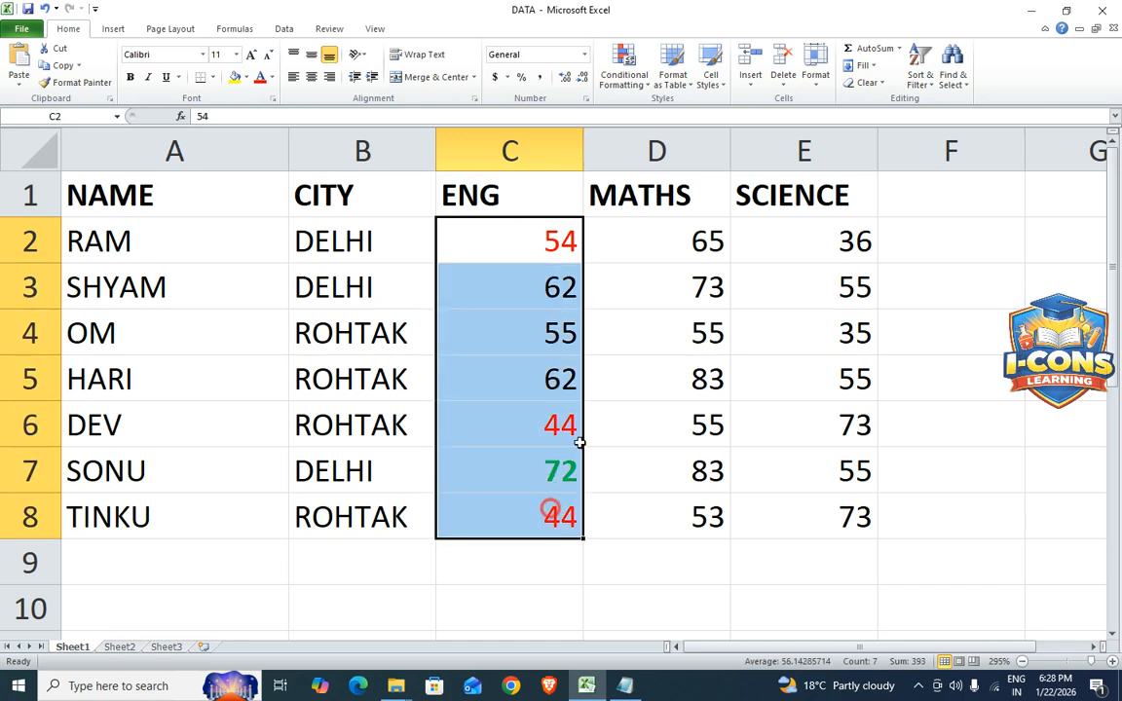
{"action": "left_click", "coordinate": [624, 76]}
{"action": "mouse_move", "coordinate": [646, 110]}
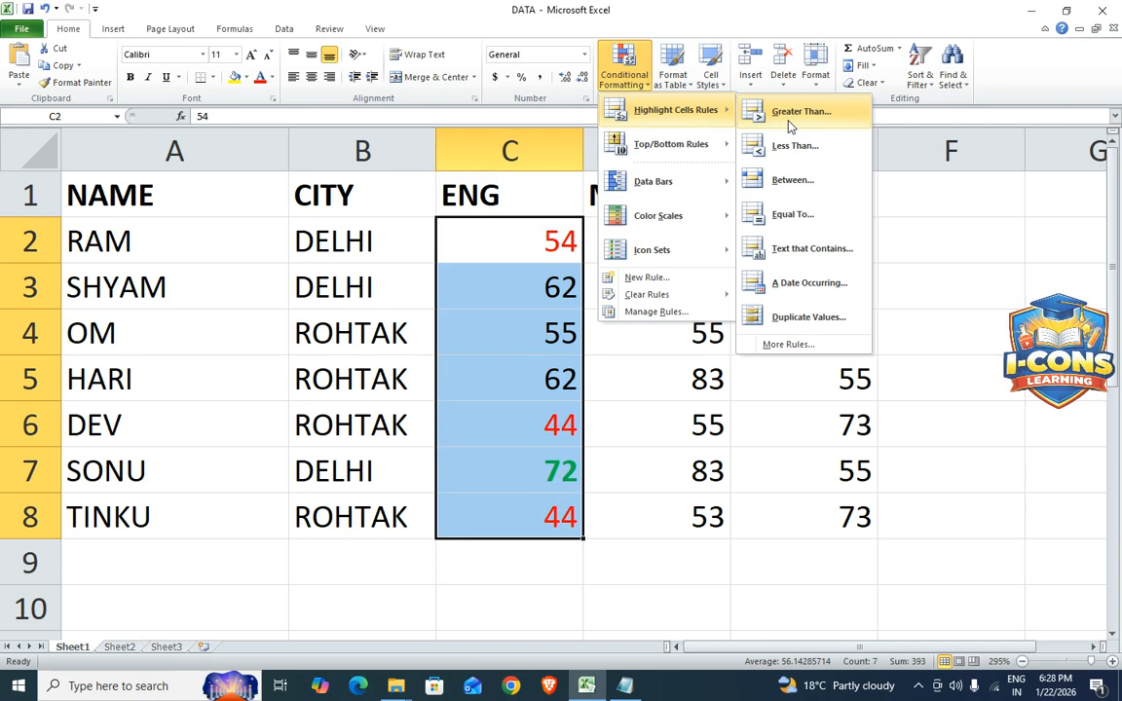
{"action": "left_click", "coordinate": [785, 180]}
{"action": "left_click_drag", "start_coordinate": [629, 164], "coordinate": [745, 104]}
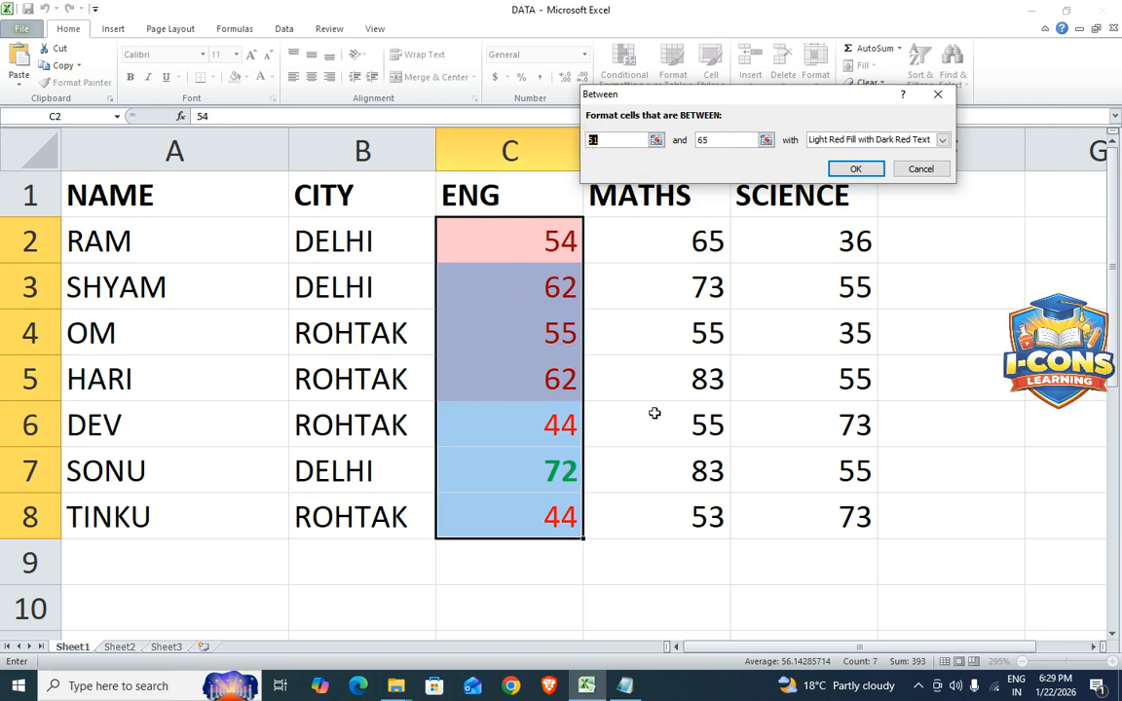
{"action": "type", "text": "60"}
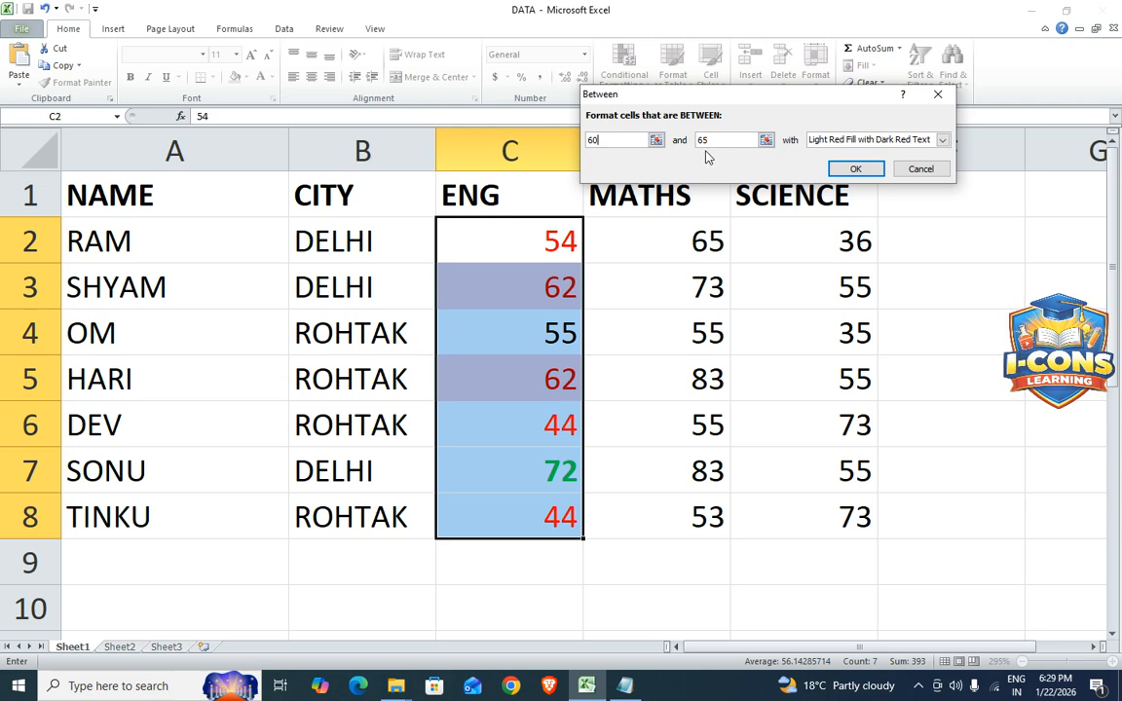
- Give the Between rule a custom format with light blue text and apply it to the ENG marks
{"action": "left_click", "coordinate": [942, 141]}
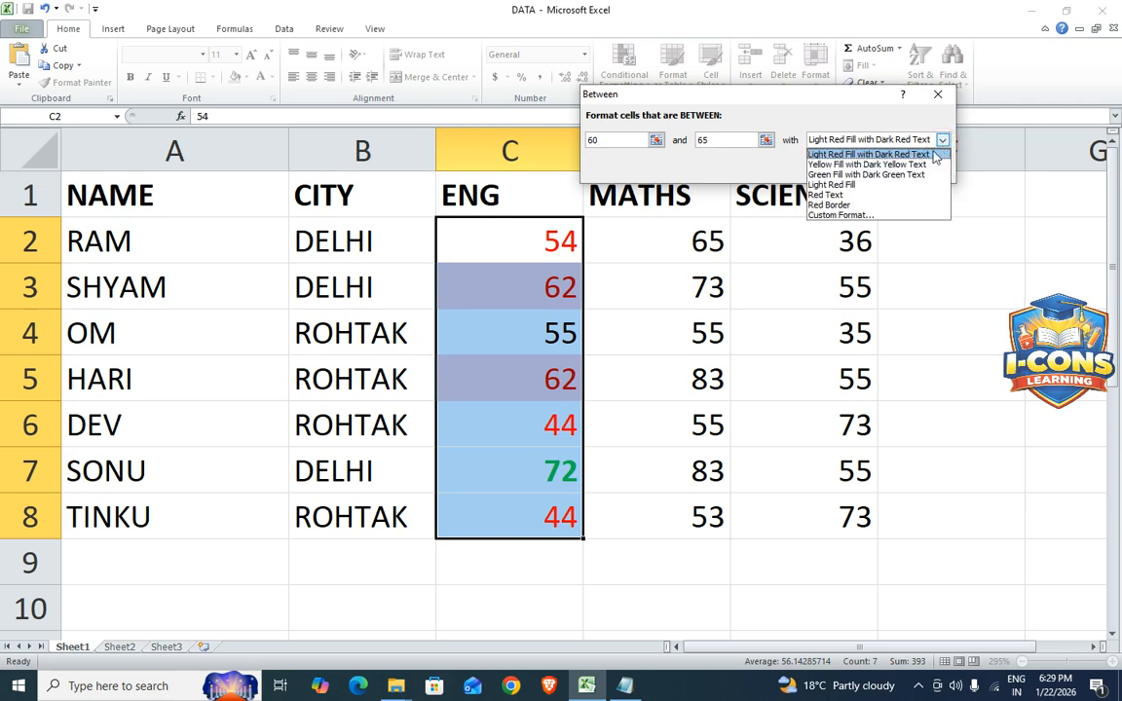
{"action": "left_click", "coordinate": [844, 222]}
{"action": "left_click", "coordinate": [693, 168]}
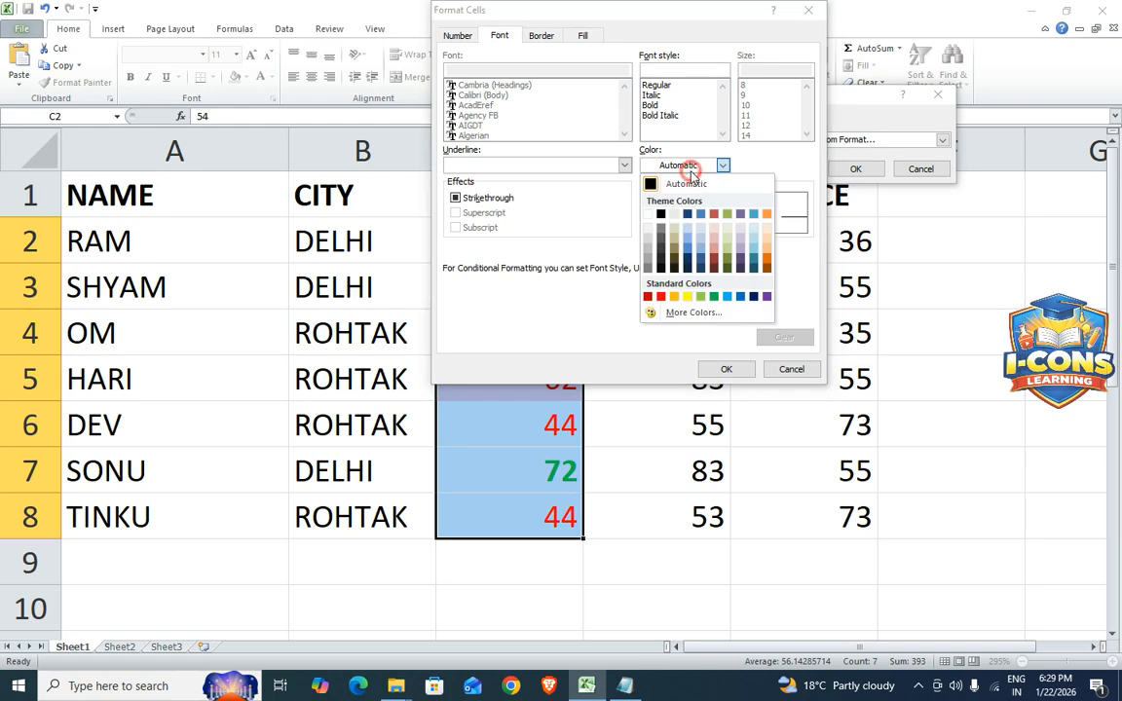
{"action": "left_click", "coordinate": [726, 296]}
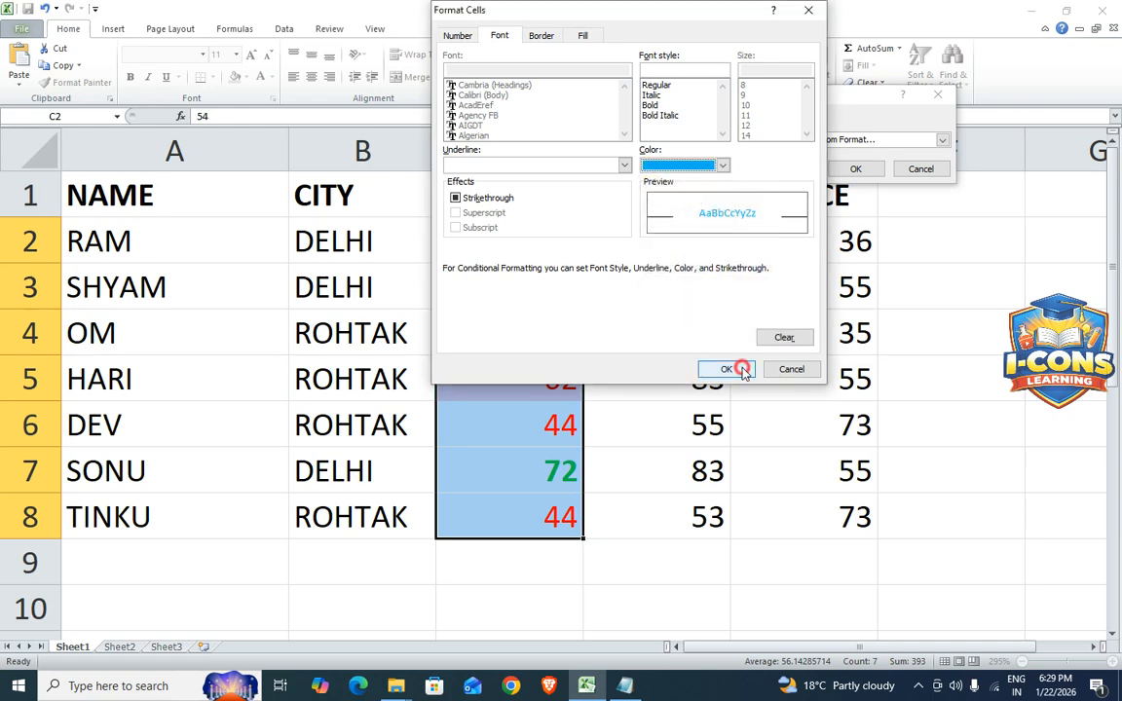
{"action": "left_click", "coordinate": [728, 369]}
{"action": "left_click", "coordinate": [853, 168]}
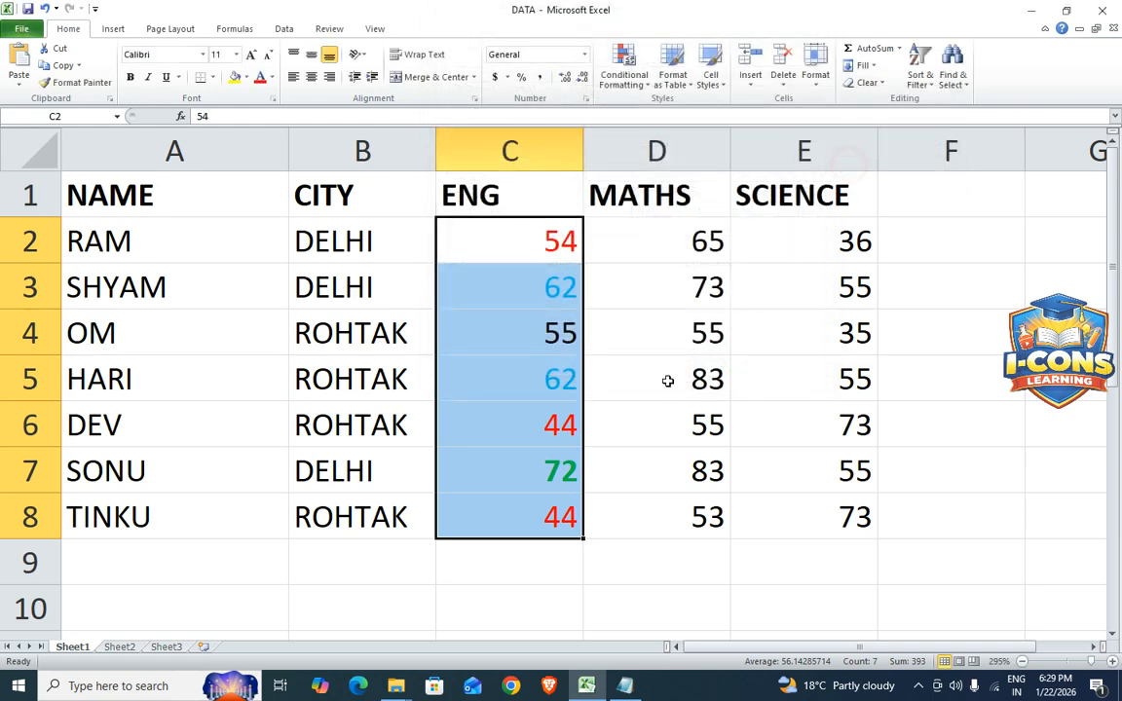
{"action": "left_click", "coordinate": [657, 384]}
{"action": "left_click_drag", "start_coordinate": [521, 241], "coordinate": [550, 524]}
{"action": "left_click", "coordinate": [624, 78]}
{"action": "mouse_move", "coordinate": [656, 113]}
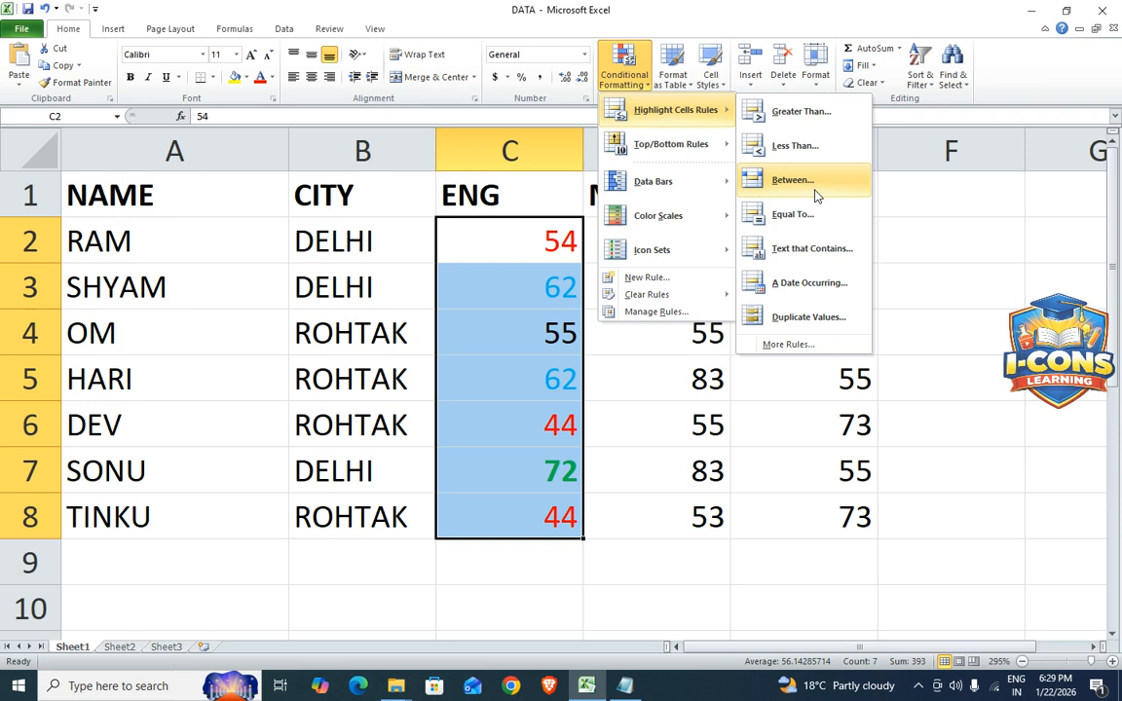
{"action": "left_click", "coordinate": [540, 376]}
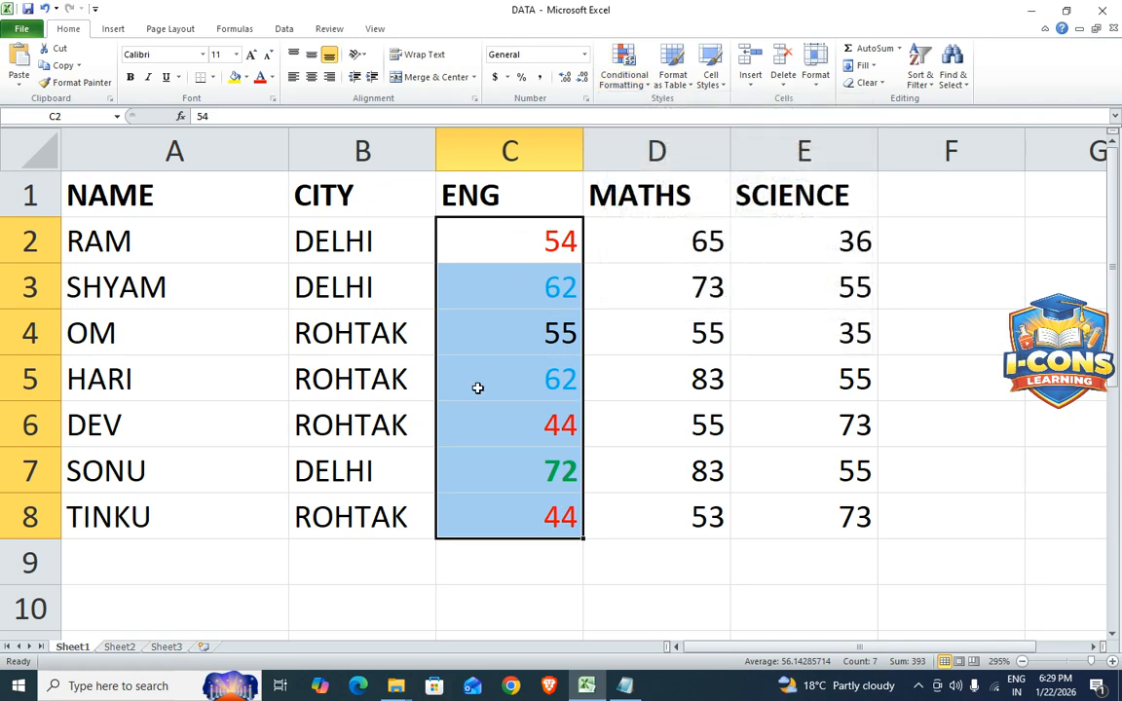
{"action": "left_click", "coordinate": [671, 317]}
{"action": "left_click", "coordinate": [538, 232]}
{"action": "left_click_drag", "start_coordinate": [537, 232], "coordinate": [523, 505]}
{"action": "left_click", "coordinate": [614, 363]}
- Start an Equal To conditional formatting rule on the ENG marks in C2:C8 with the value 62
{"action": "left_click_drag", "start_coordinate": [496, 234], "coordinate": [534, 513]}
{"action": "left_click", "coordinate": [631, 84]}
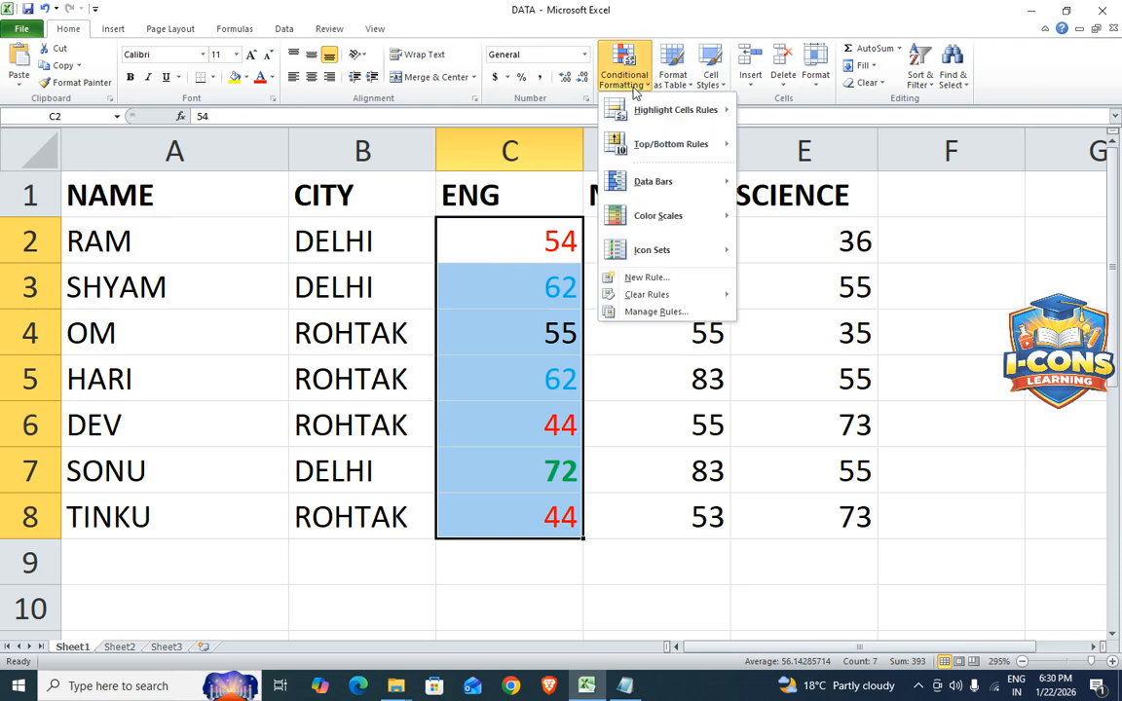
{"action": "left_click", "coordinate": [809, 215]}
{"action": "left_click", "coordinate": [618, 138]}
{"action": "key", "text": "BackSpace"}
{"action": "key", "text": "BackSpace"}
{"action": "type", "text": "62"}
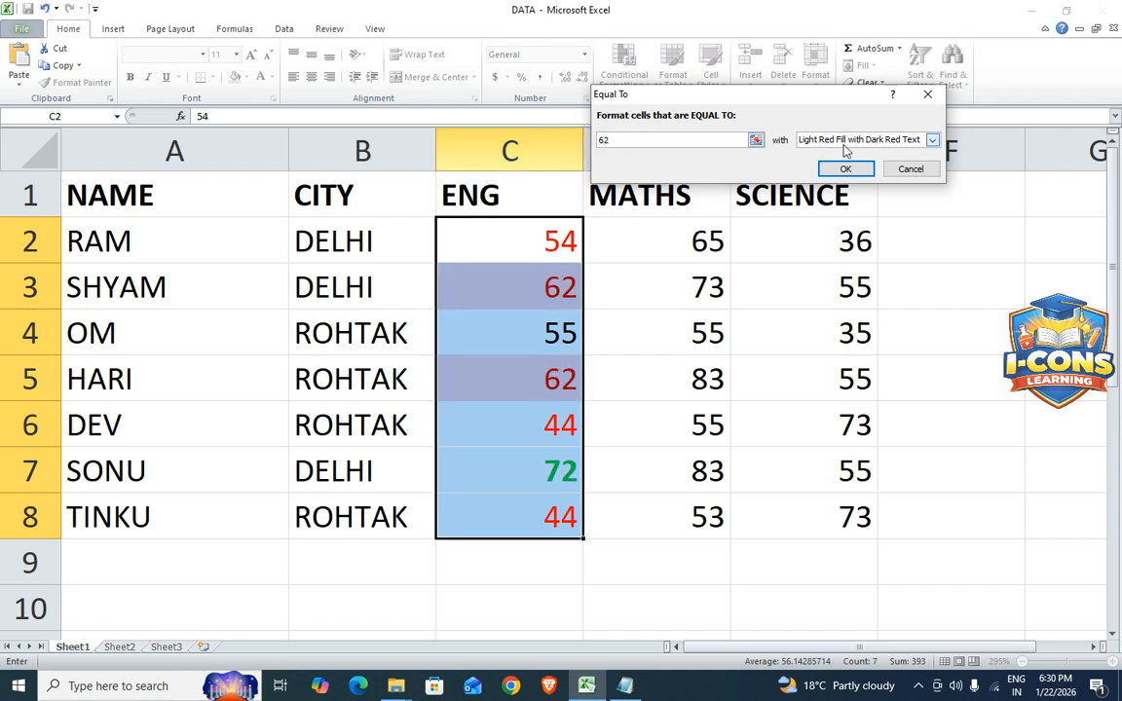
- Give the Equal To rule the Yellow Fill with Dark Yellow Text format and apply it to the ENG marks
{"action": "left_click", "coordinate": [931, 139]}
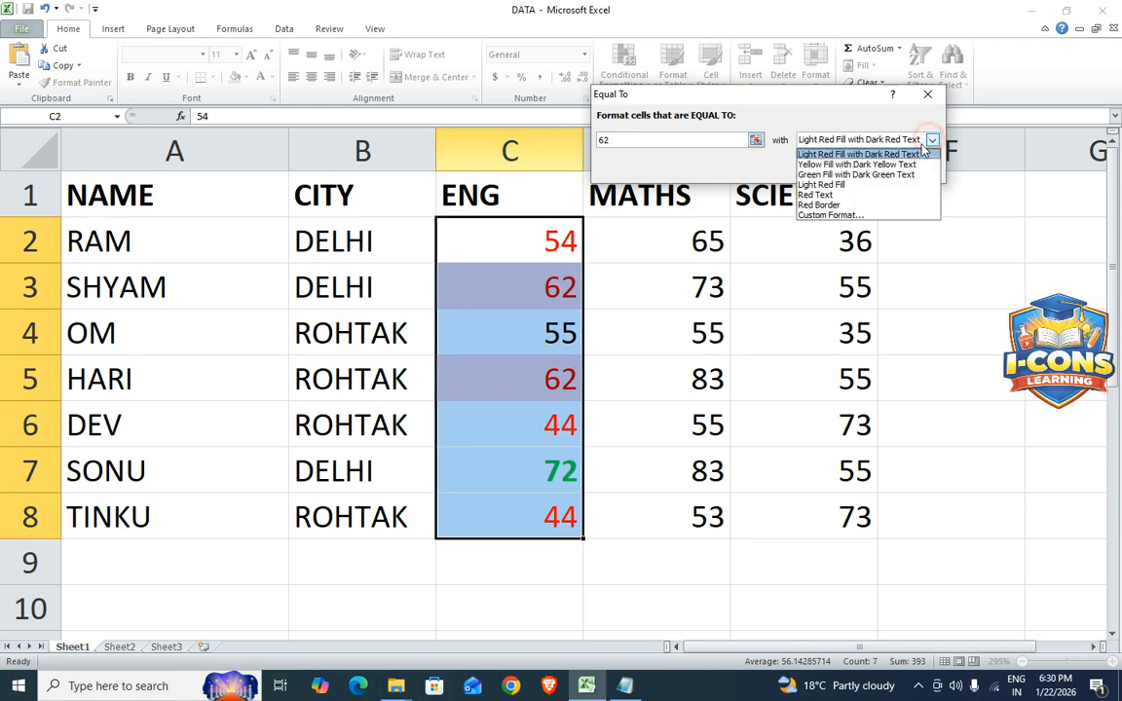
{"action": "left_click", "coordinate": [887, 165]}
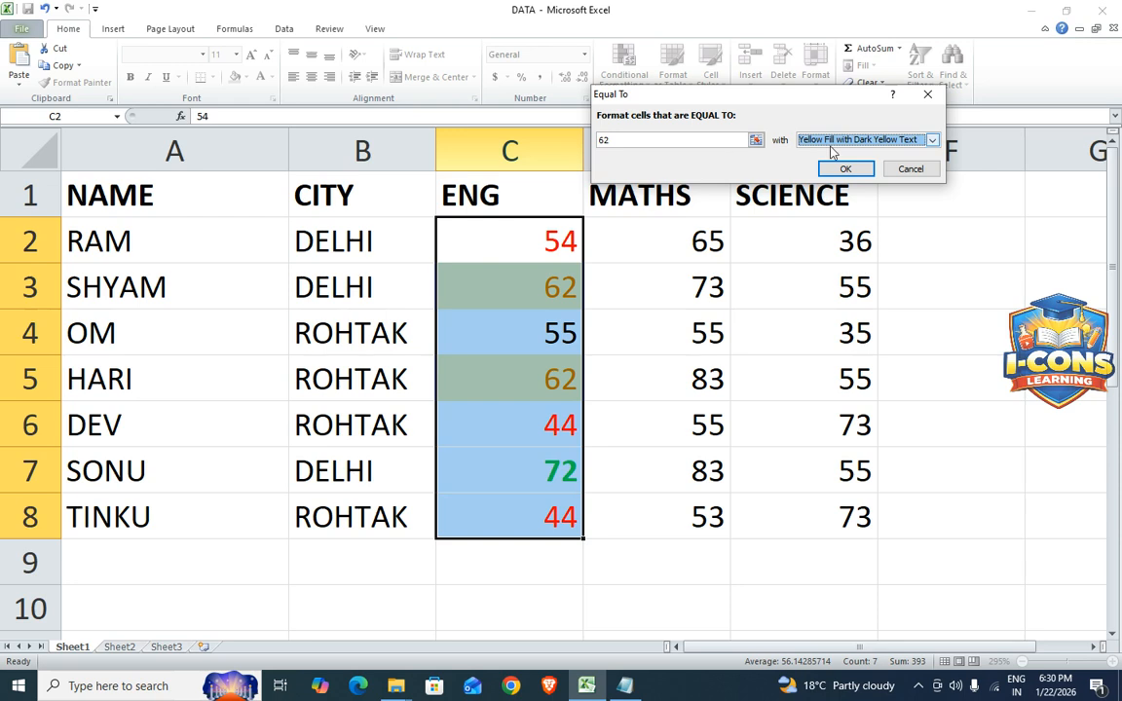
{"action": "left_click", "coordinate": [932, 141]}
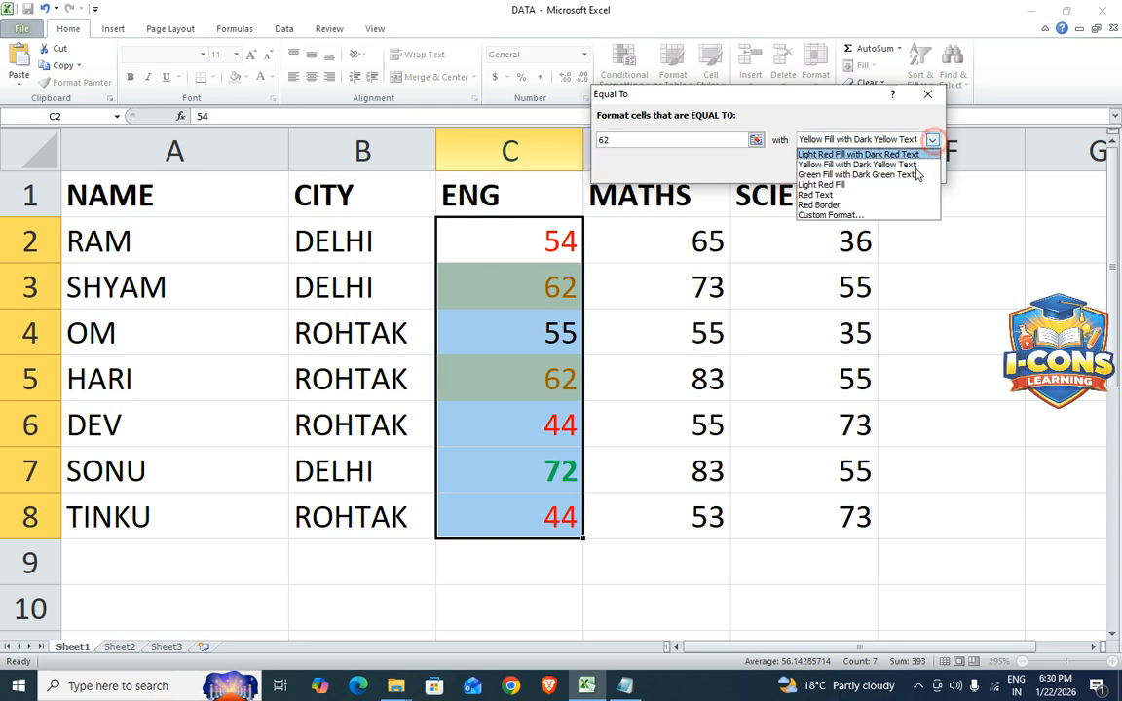
{"action": "left_click", "coordinate": [723, 164]}
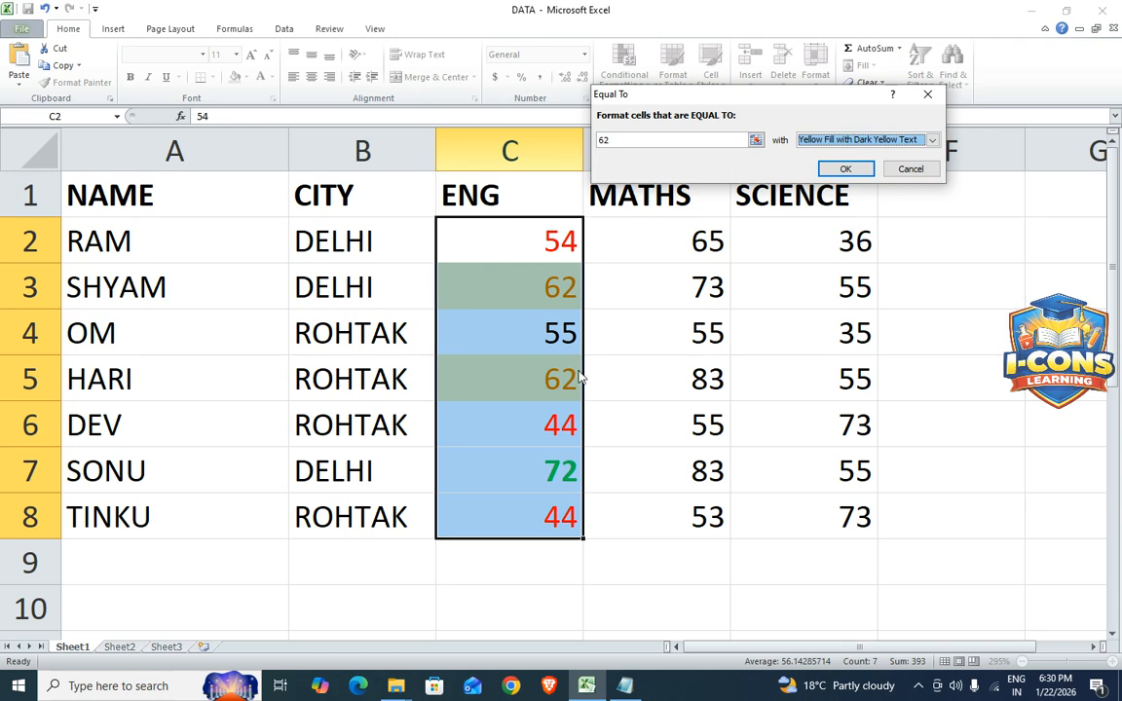
{"action": "left_click", "coordinate": [854, 171]}
{"action": "left_click", "coordinate": [708, 380]}
{"action": "left_click_drag", "start_coordinate": [552, 248], "coordinate": [543, 516]}
{"action": "left_click", "coordinate": [659, 389]}
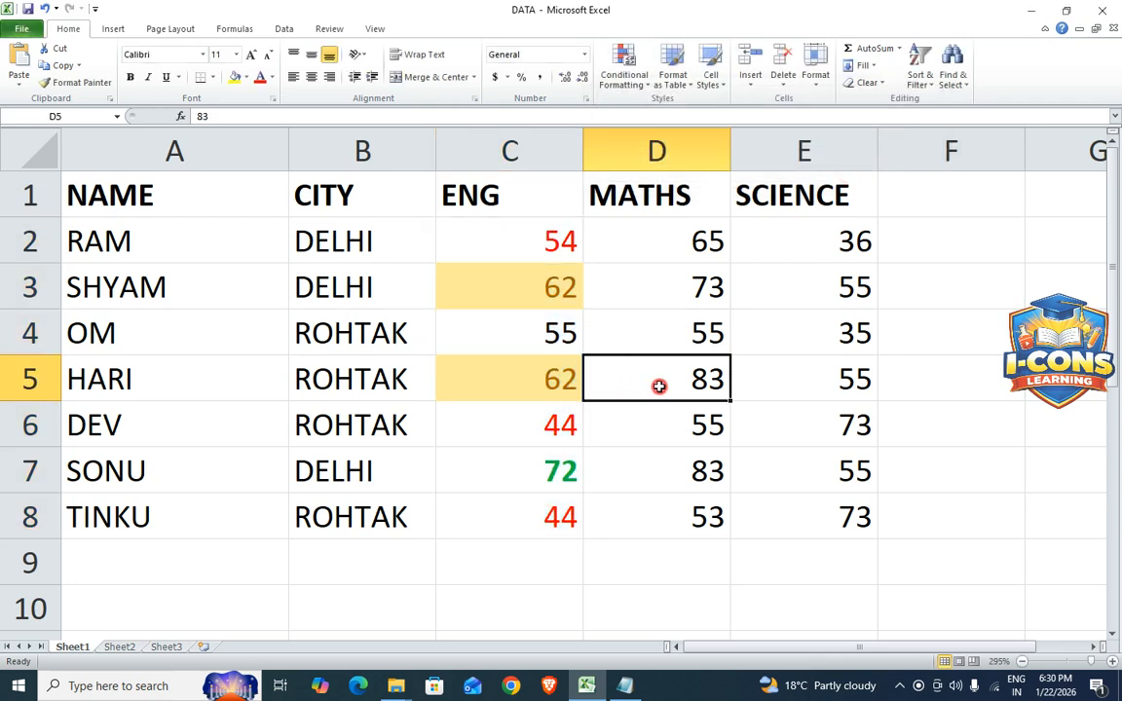
{"action": "left_click_drag", "start_coordinate": [539, 243], "coordinate": [524, 509]}
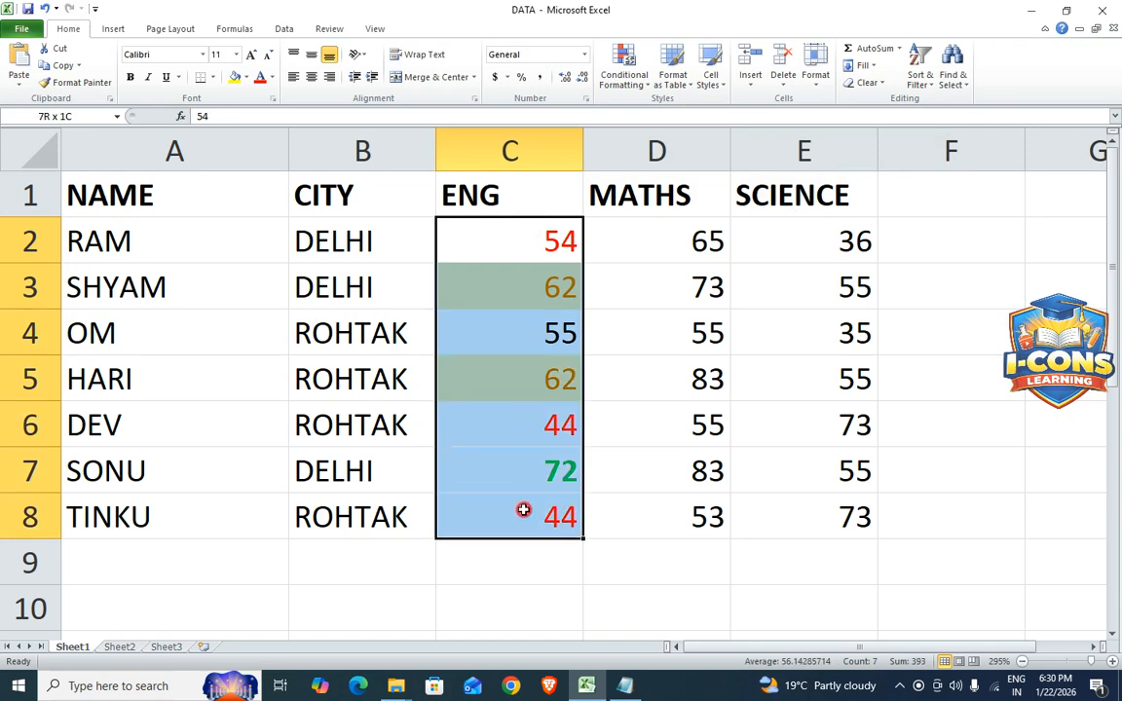
{"action": "left_click", "coordinate": [628, 464]}
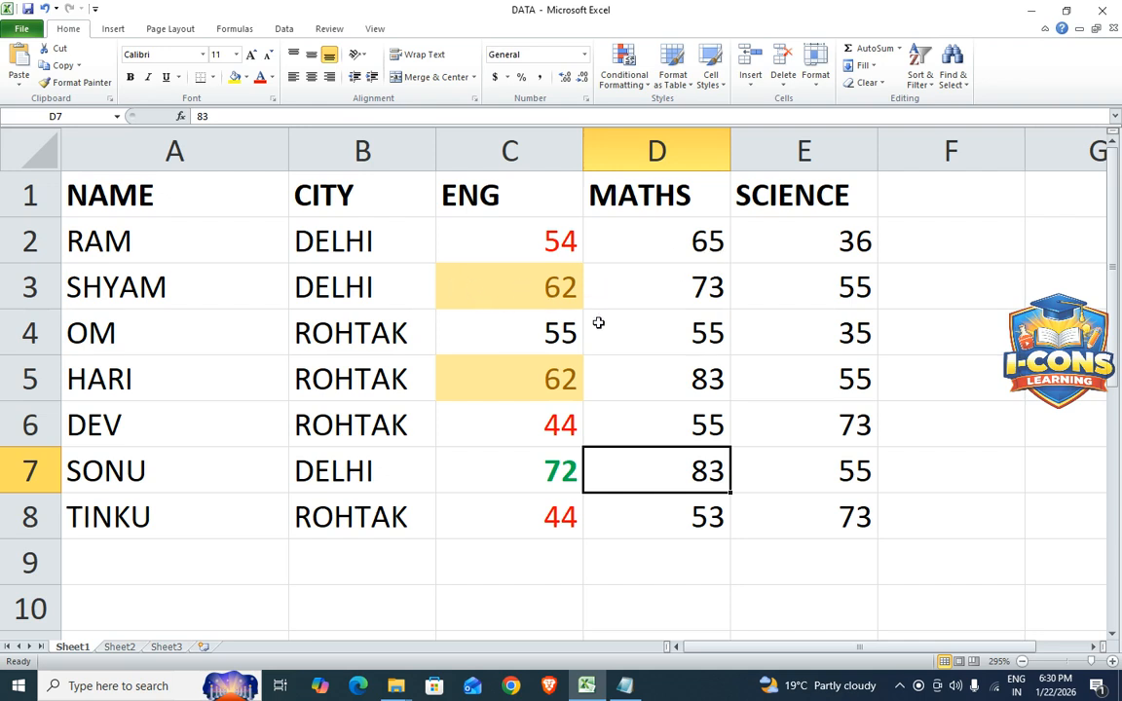
{"action": "left_click", "coordinate": [631, 74]}
{"action": "mouse_move", "coordinate": [654, 110]}
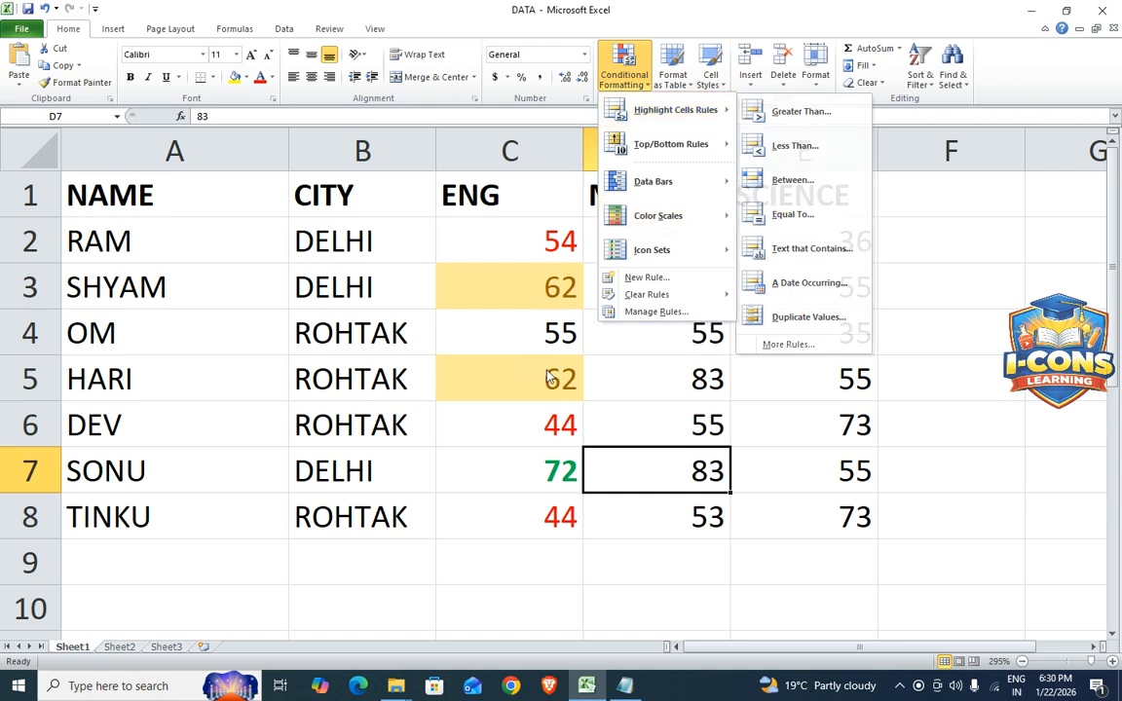
{"action": "left_click", "coordinate": [633, 369]}
- In the rules manager for C2:C8, turn on Stop If True for the Between rule and the less-than-55 rule and apply the changes
{"action": "left_click_drag", "start_coordinate": [548, 243], "coordinate": [548, 514]}
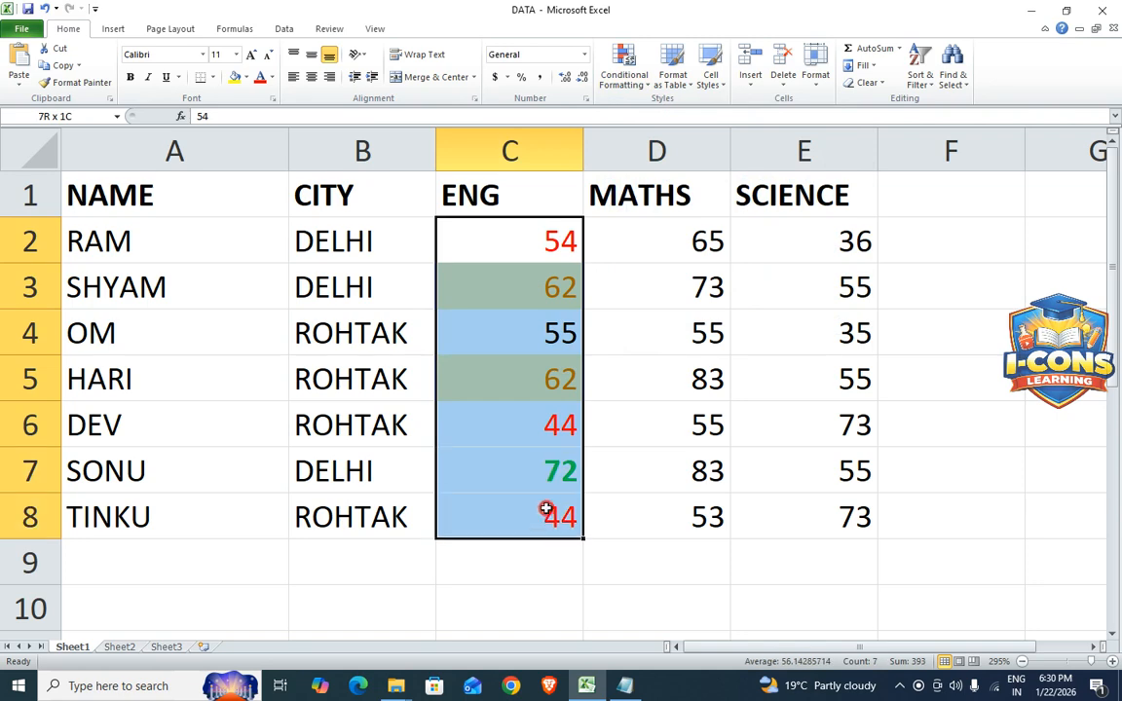
{"action": "left_click", "coordinate": [638, 83]}
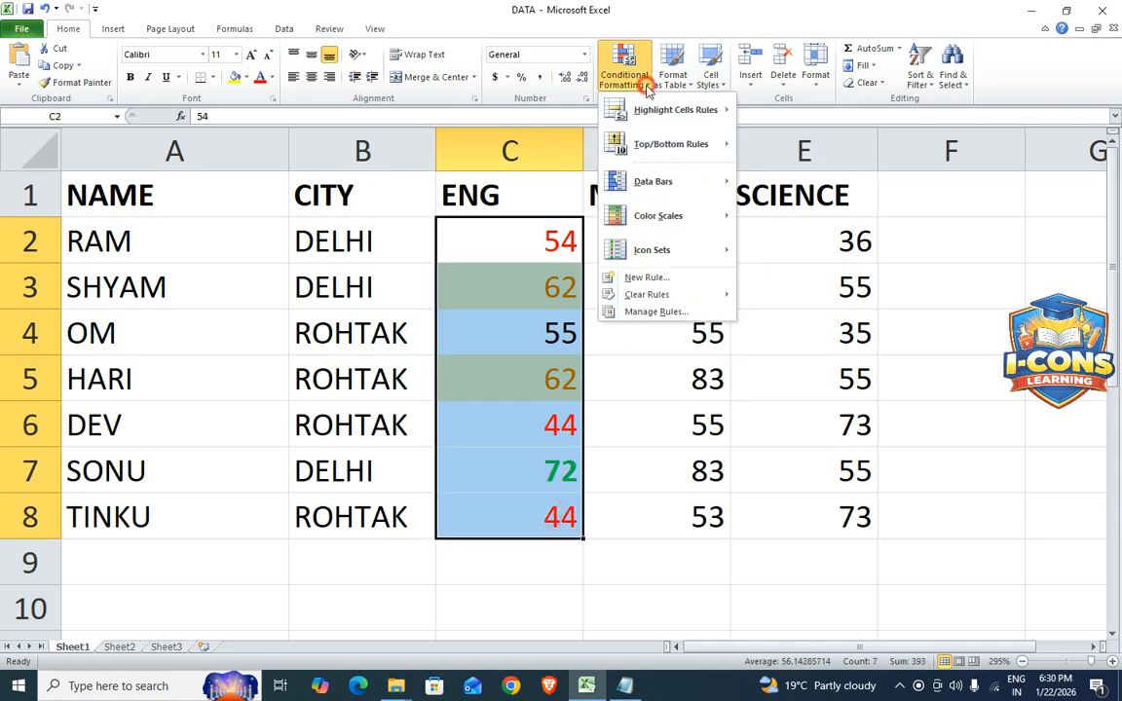
{"action": "left_click", "coordinate": [606, 310]}
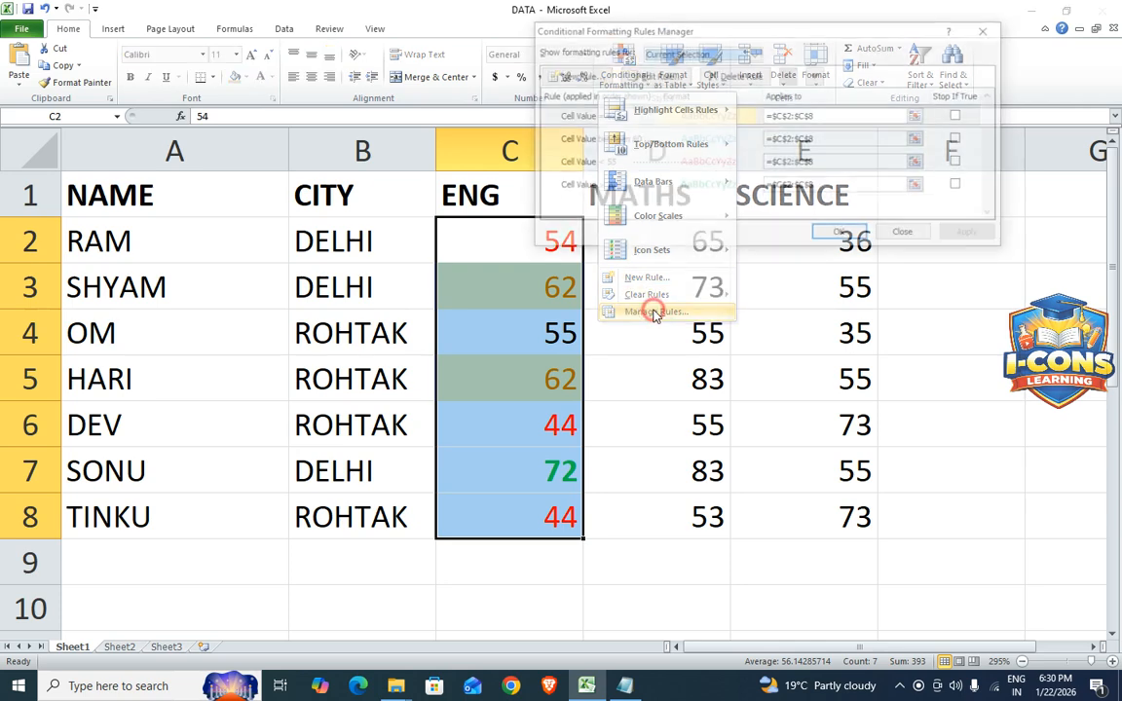
{"action": "left_click_drag", "start_coordinate": [722, 37], "coordinate": [483, 51]}
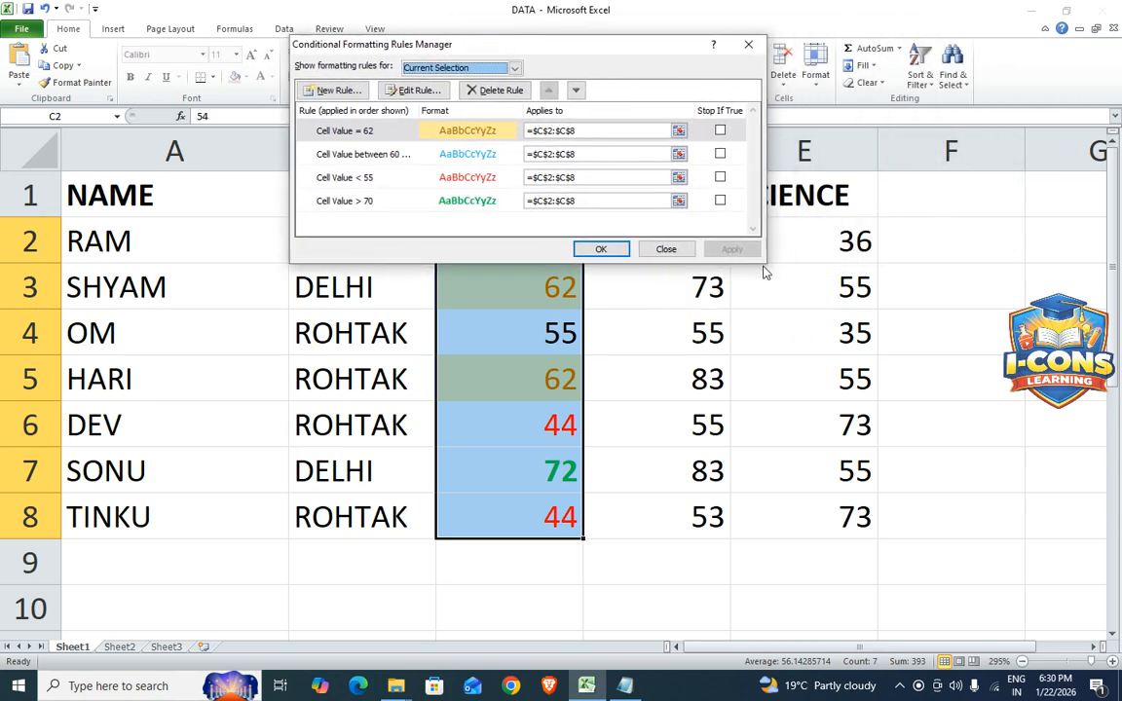
{"action": "left_click_drag", "start_coordinate": [582, 44], "coordinate": [582, 125]}
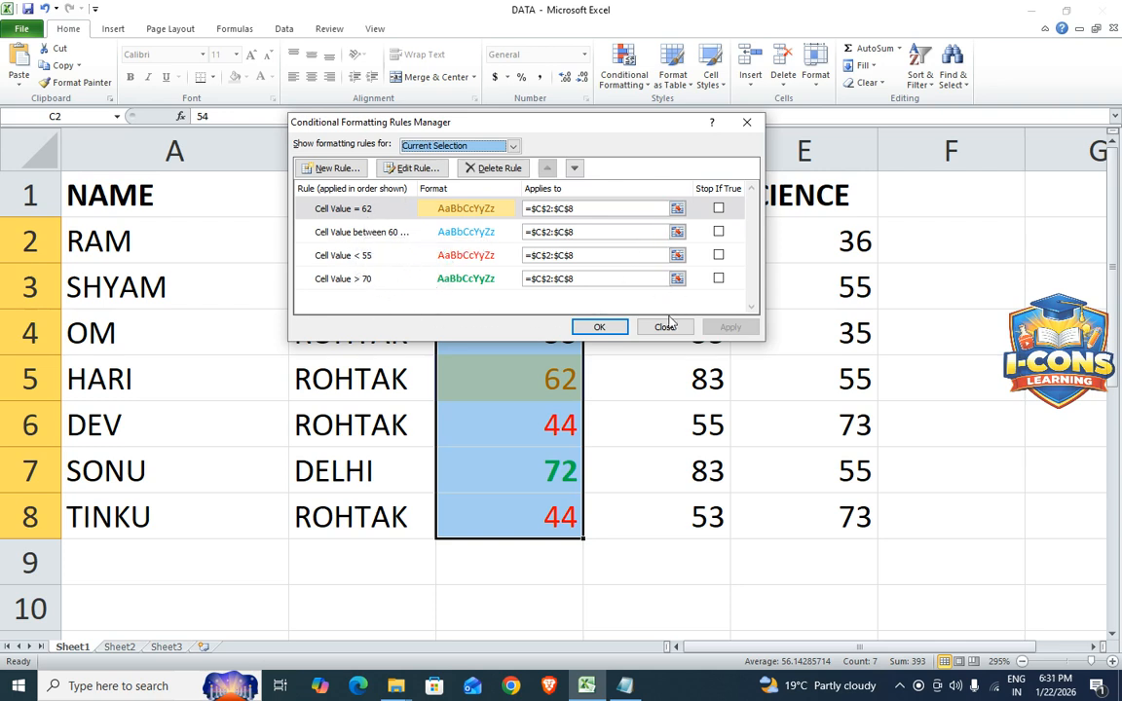
{"action": "left_click", "coordinate": [717, 232]}
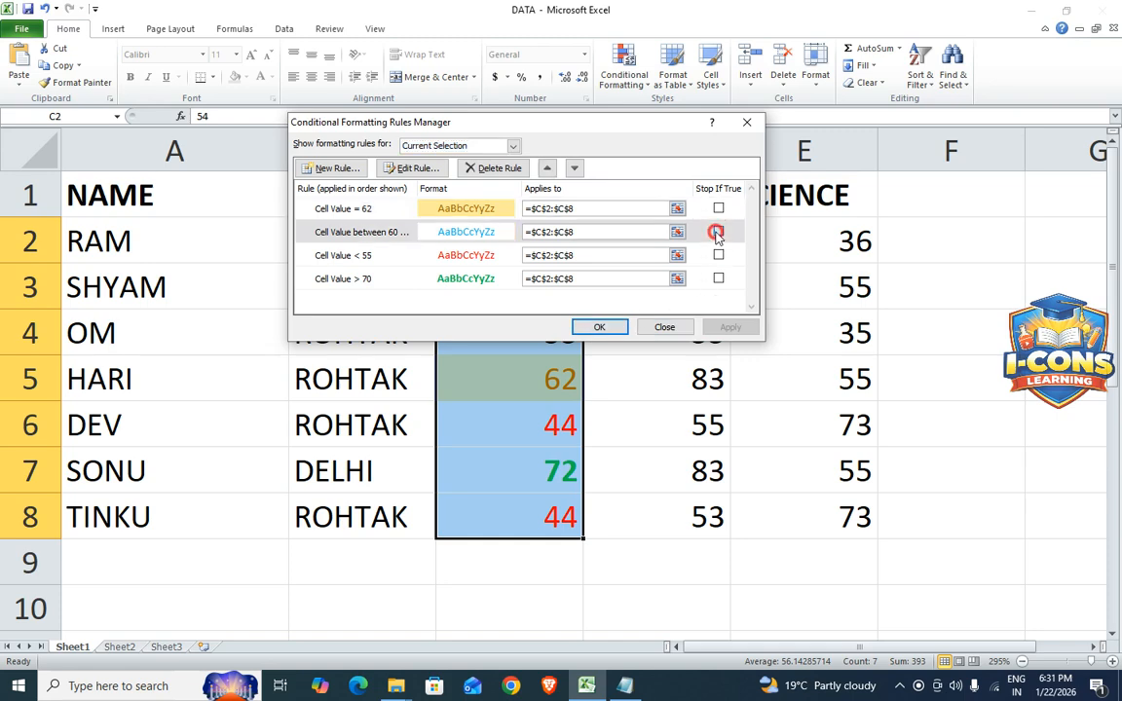
{"action": "left_click", "coordinate": [729, 329]}
{"action": "left_click", "coordinate": [718, 255]}
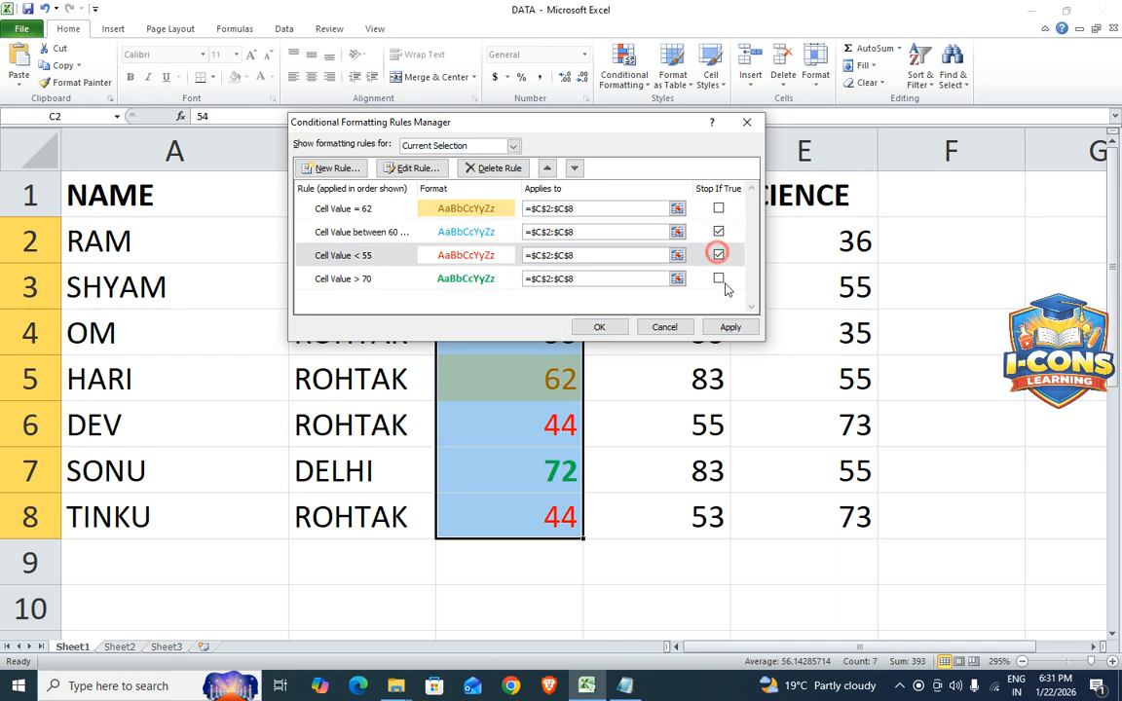
{"action": "left_click", "coordinate": [730, 327]}
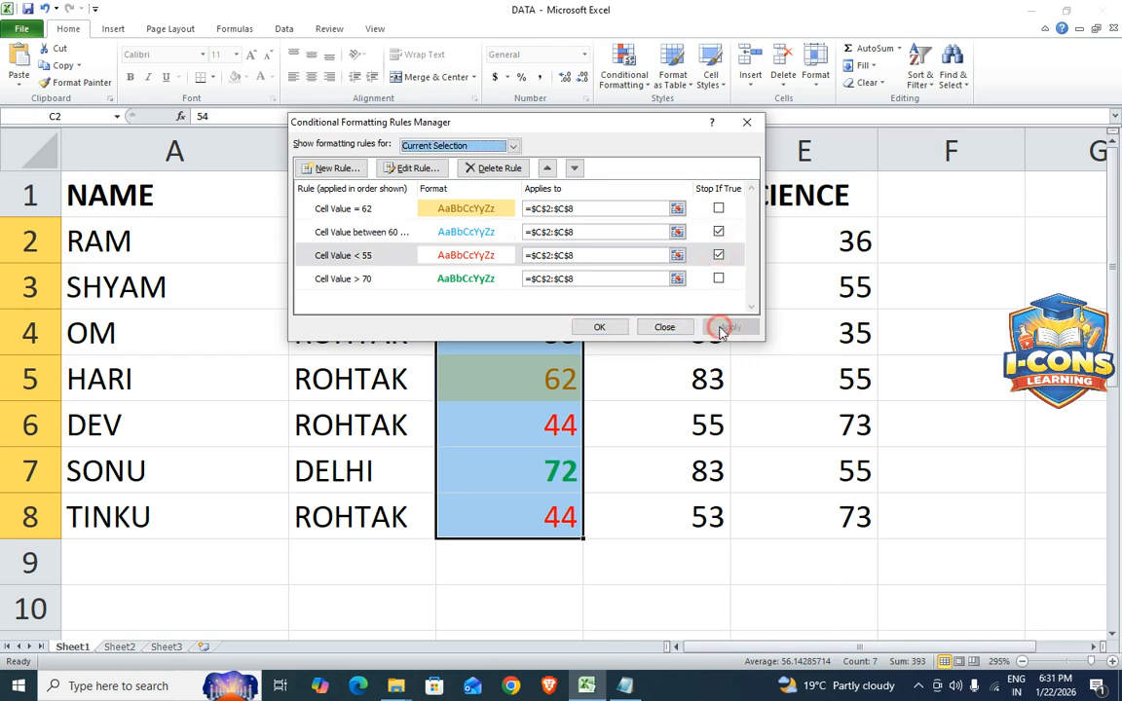
{"action": "left_click", "coordinate": [599, 327]}
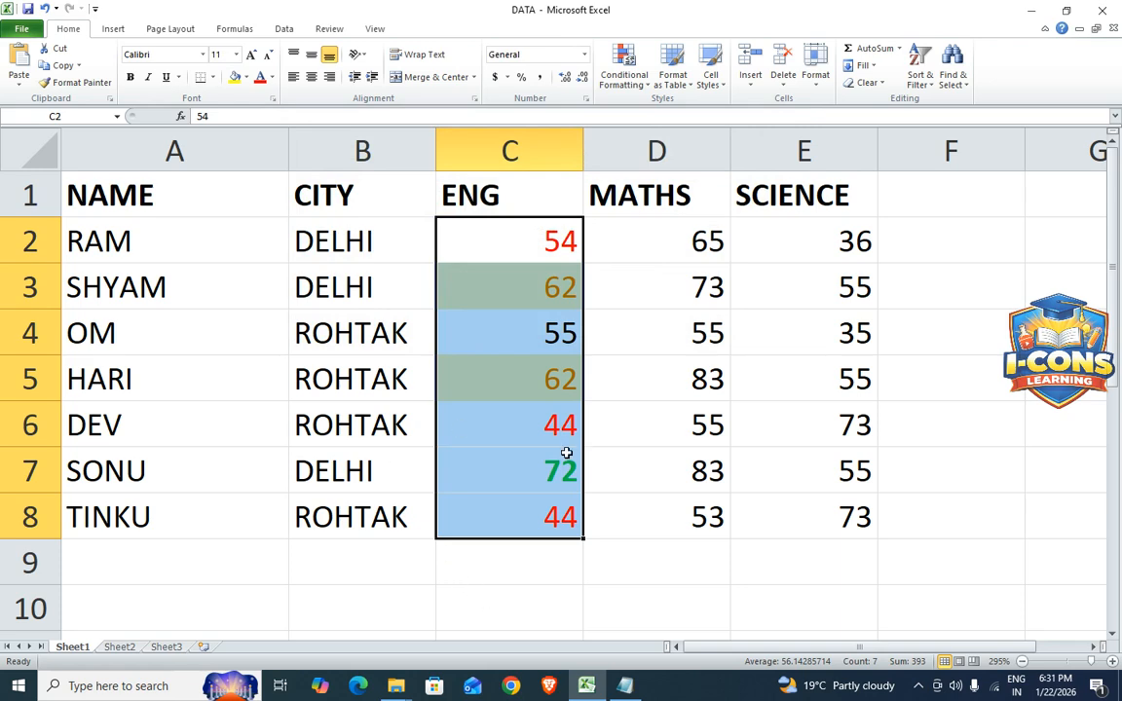
- In the rules manager for C2:C8, turn off Stop If True for the Between rule and the less-than-55 rule
{"action": "left_click", "coordinate": [630, 78]}
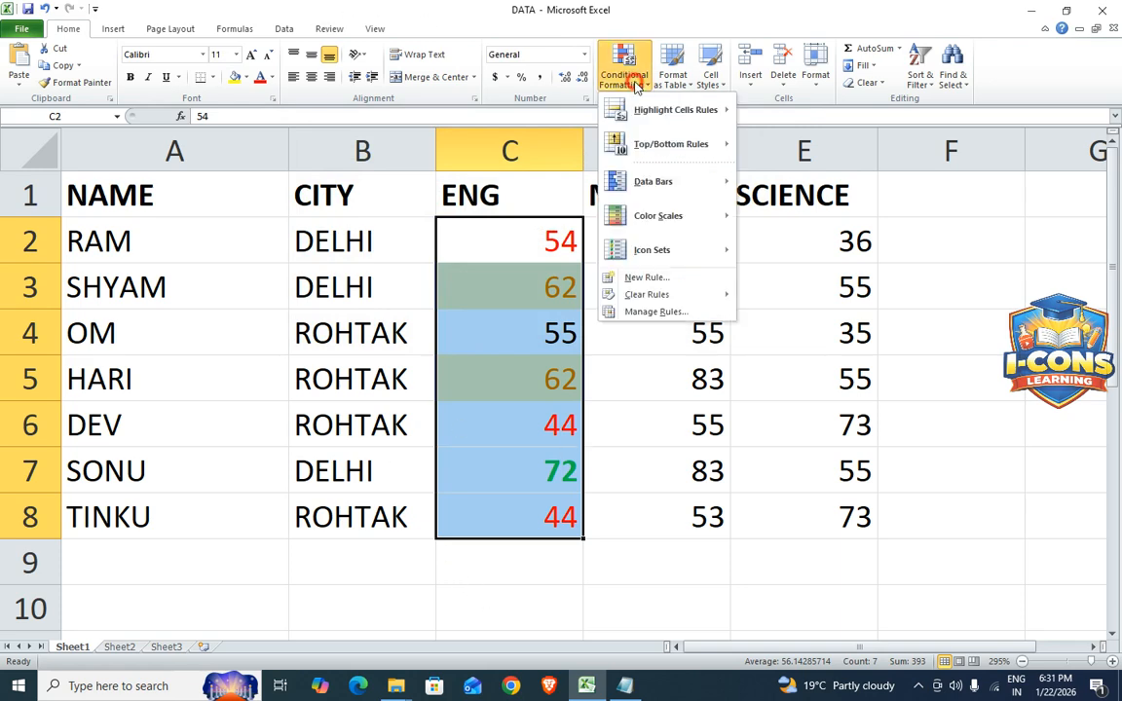
{"action": "left_click", "coordinate": [647, 313]}
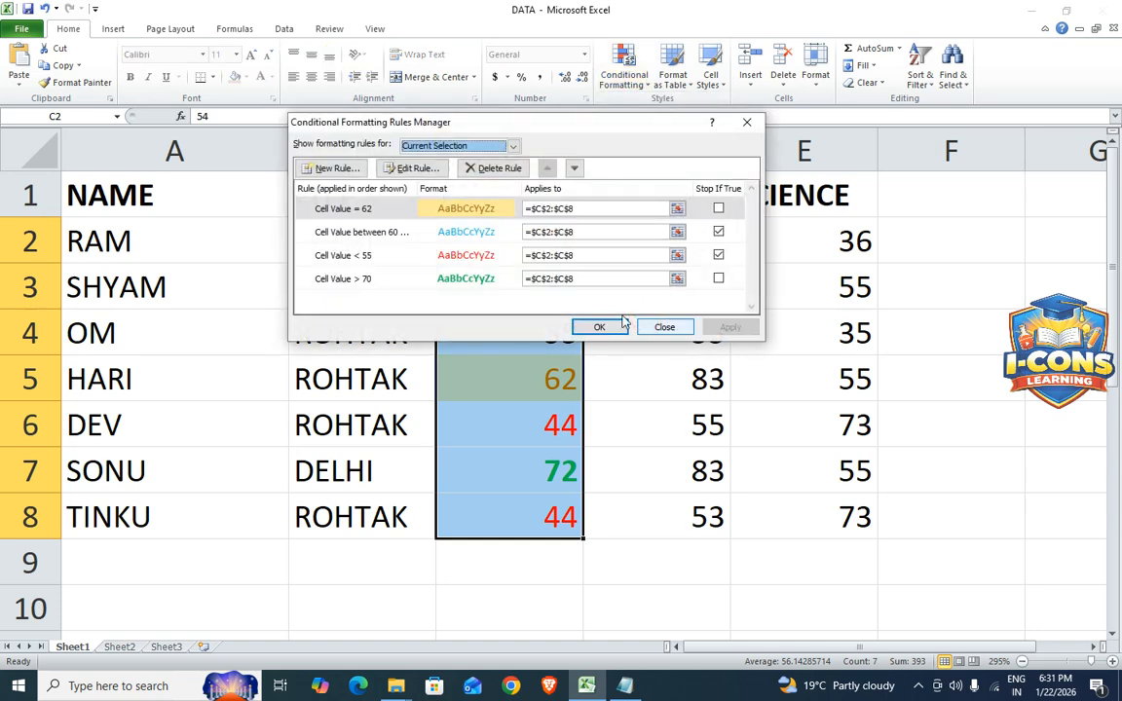
{"action": "left_click", "coordinate": [718, 231]}
{"action": "left_click", "coordinate": [717, 255]}
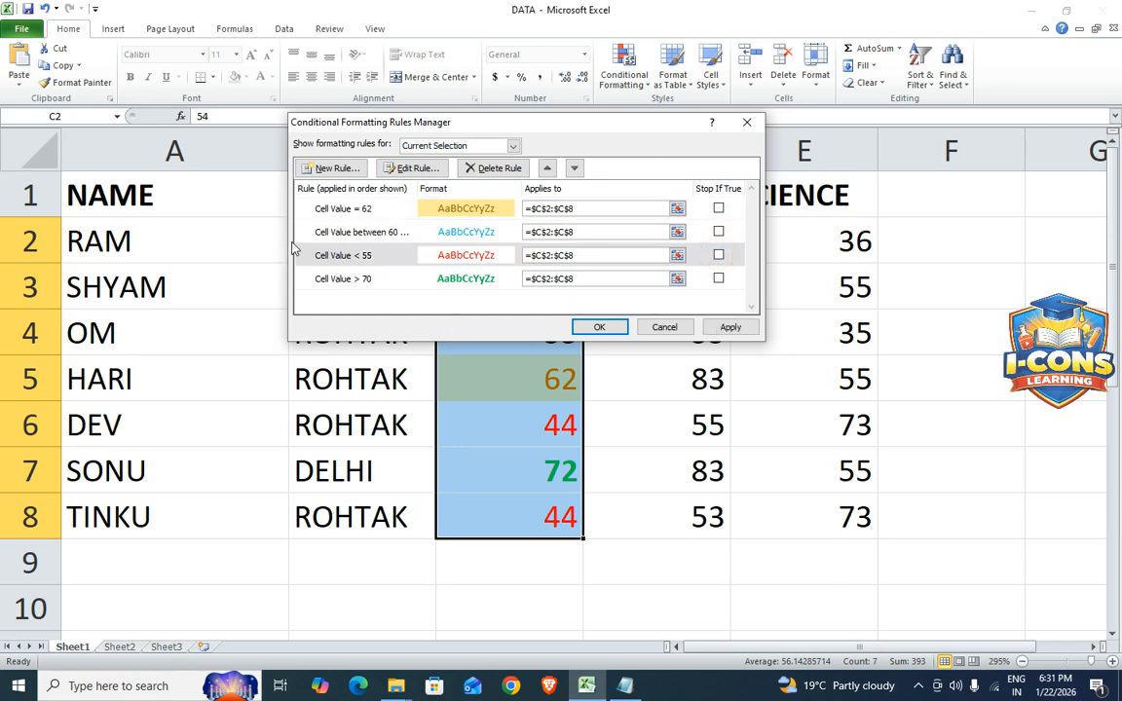
{"action": "left_click", "coordinate": [719, 208]}
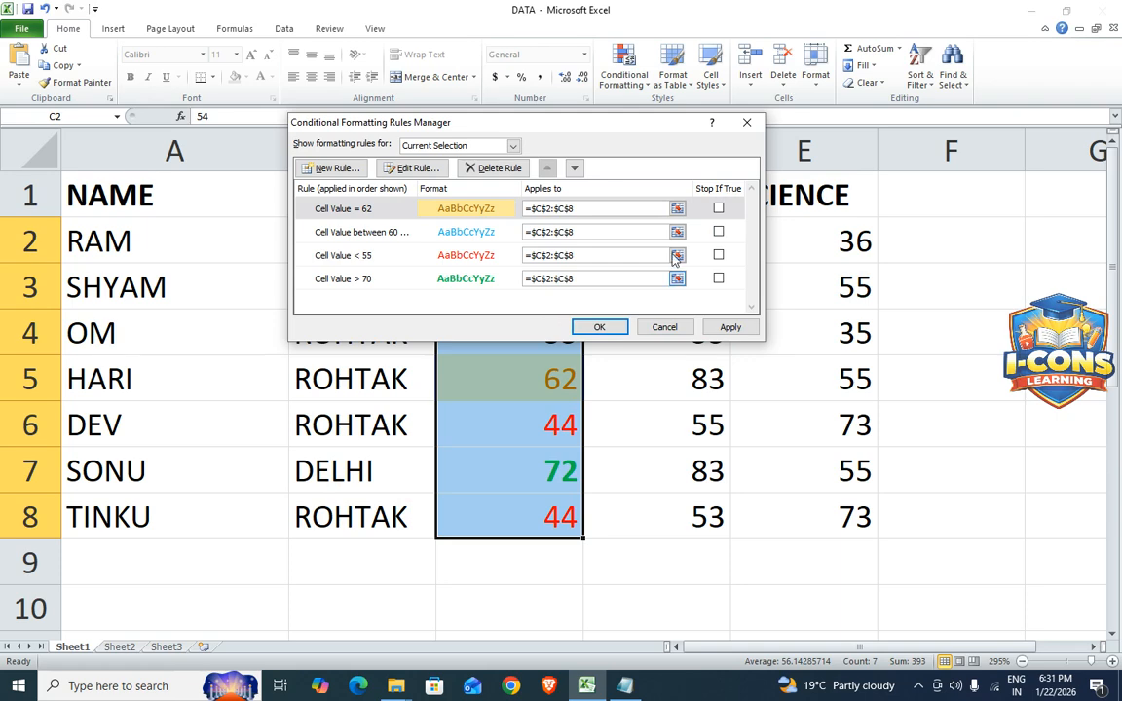
- Review the sheets whose formatting rules can be shown in the rules manager and keep Current Selection
{"action": "left_click_drag", "start_coordinate": [596, 120], "coordinate": [635, 149]}
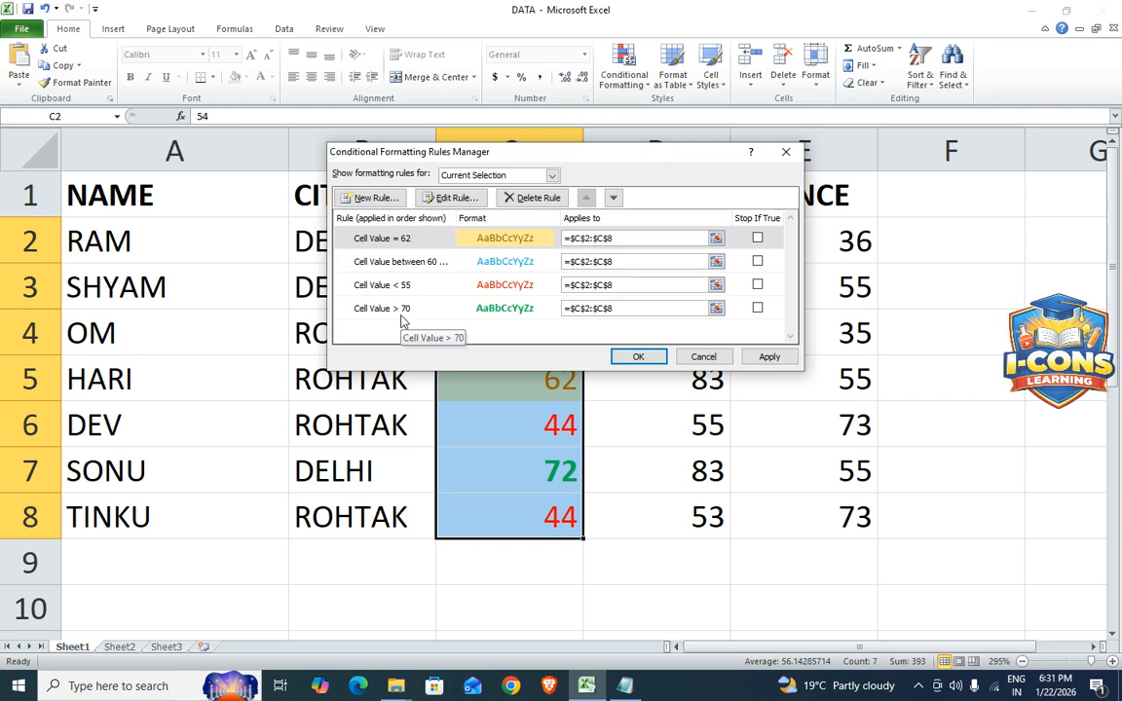
{"action": "left_click_drag", "start_coordinate": [521, 150], "coordinate": [562, 160]}
{"action": "left_click", "coordinate": [593, 186]}
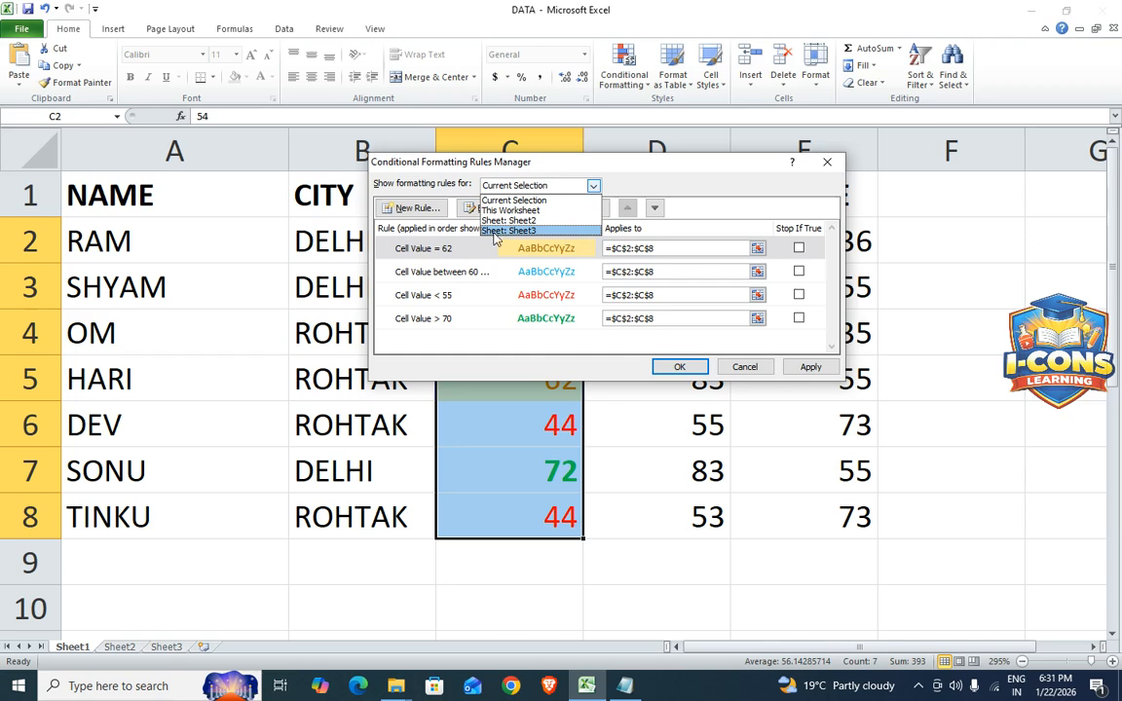
{"action": "left_click", "coordinate": [572, 172]}
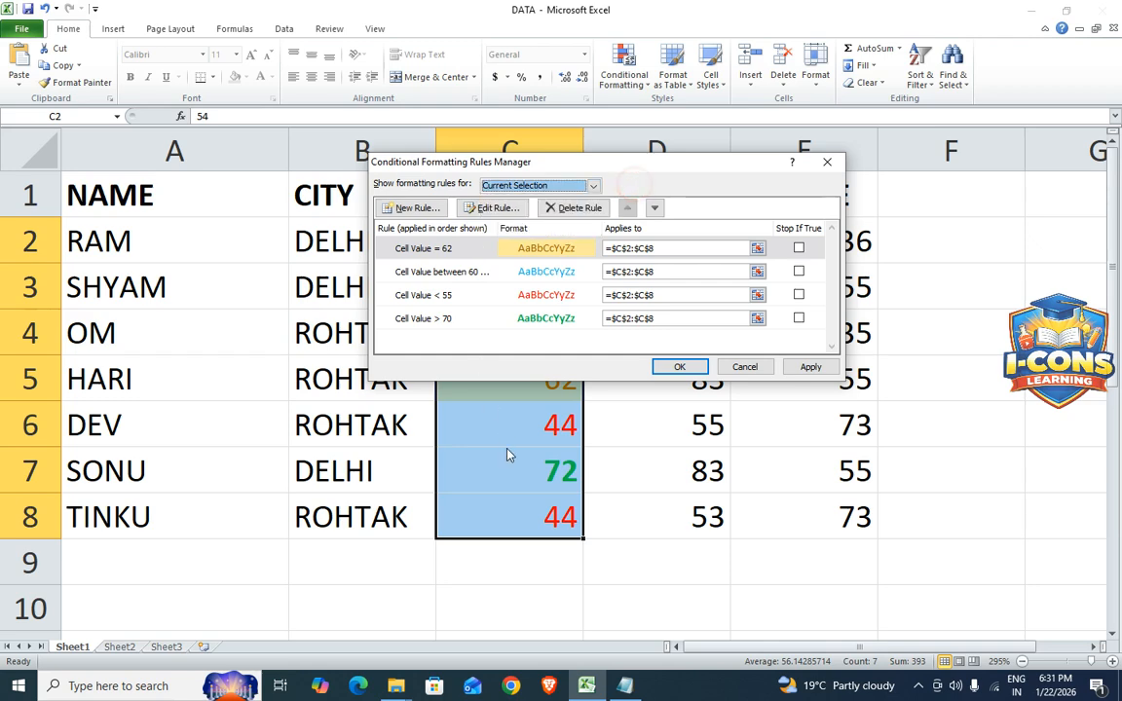
{"action": "left_click_drag", "start_coordinate": [593, 161], "coordinate": [822, 240]}
{"action": "left_click_drag", "start_coordinate": [897, 245], "coordinate": [829, 176]}
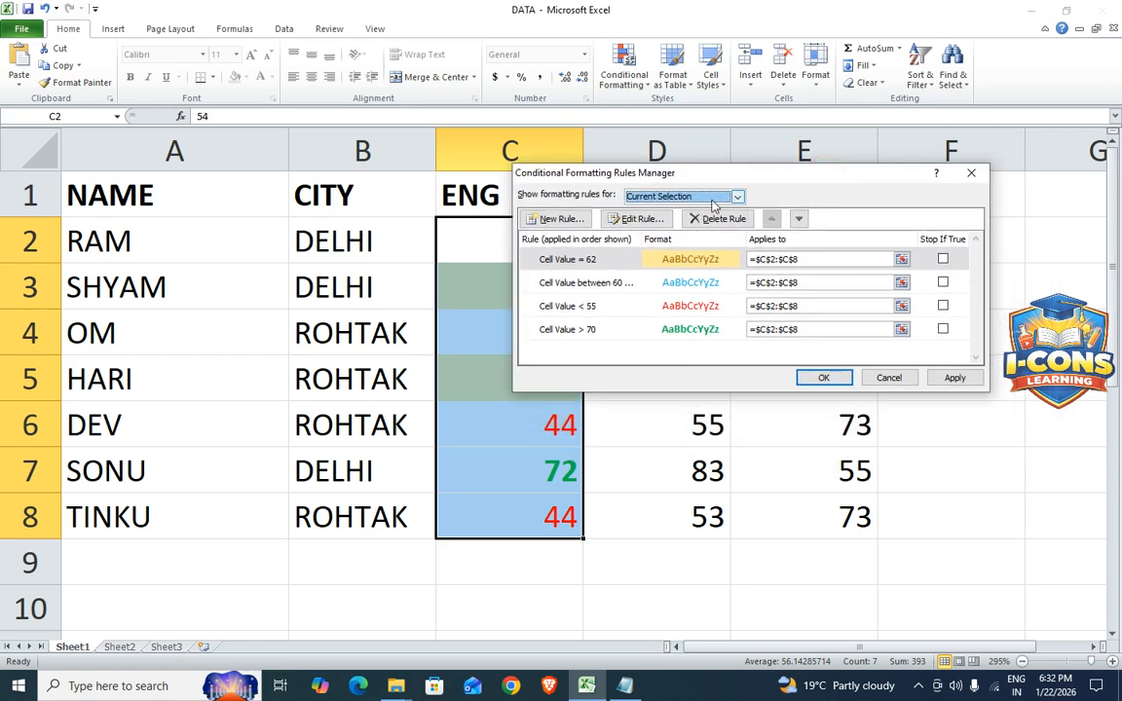
- Edit the equal-to-62 rule and set its text colour to light blue
{"action": "left_click", "coordinate": [623, 220]}
{"action": "left_click_drag", "start_coordinate": [740, 156], "coordinate": [504, 88]}
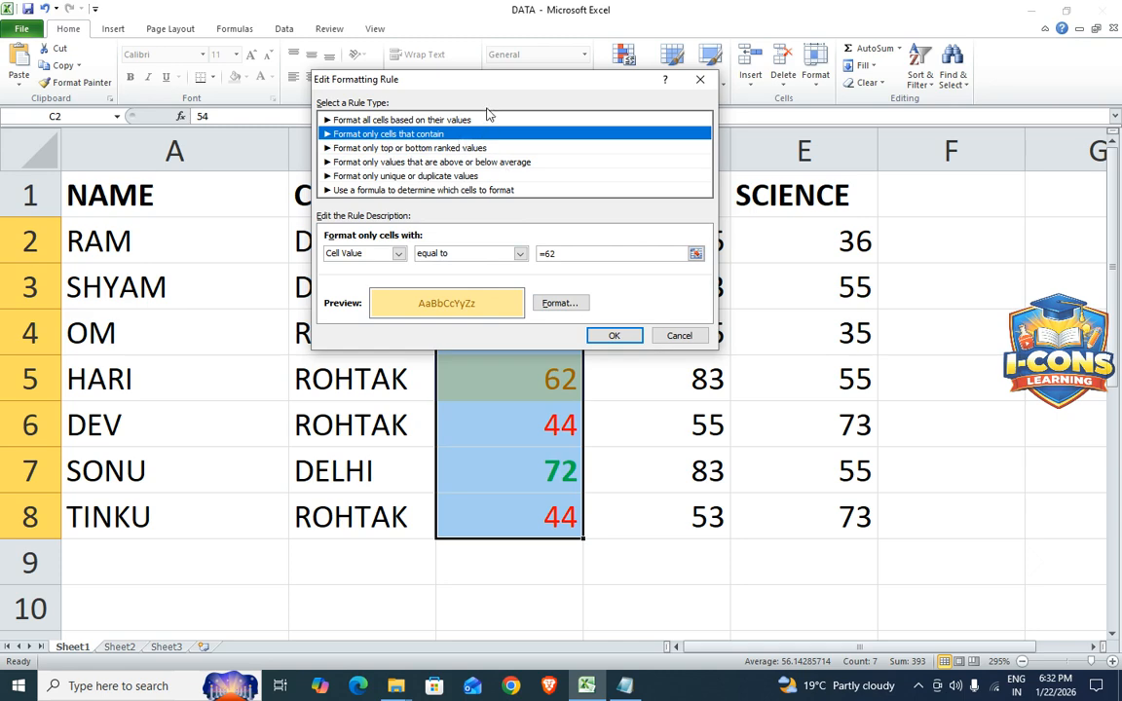
{"action": "left_click", "coordinate": [558, 303]}
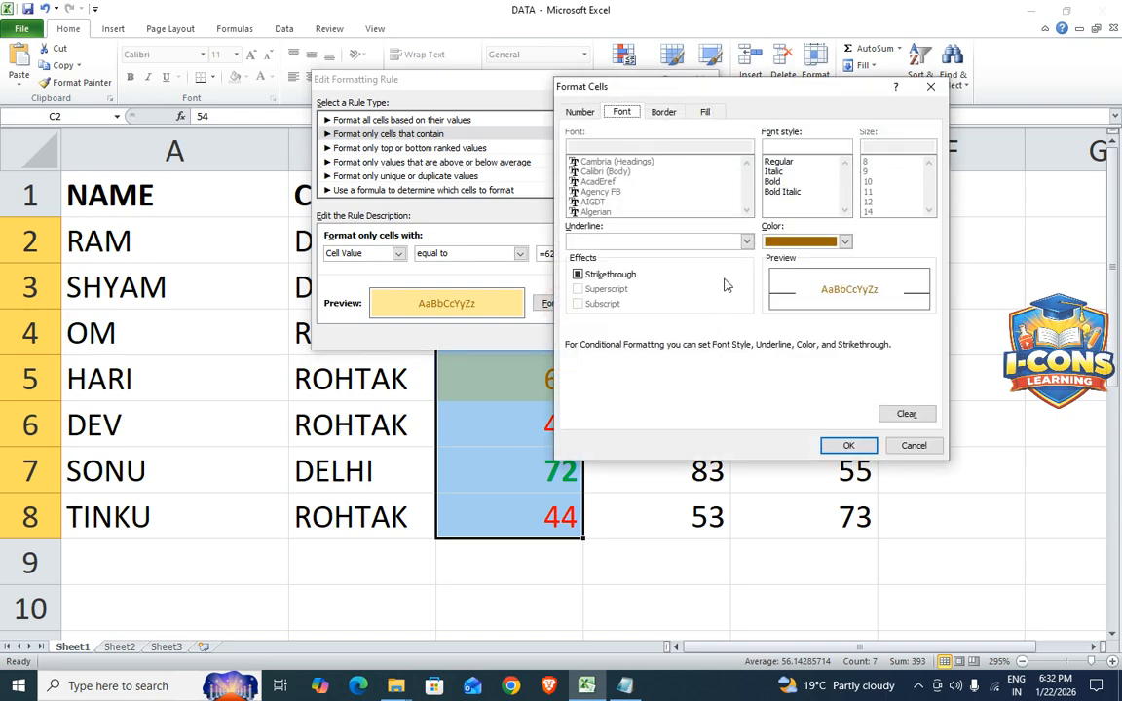
{"action": "left_click", "coordinate": [843, 241]}
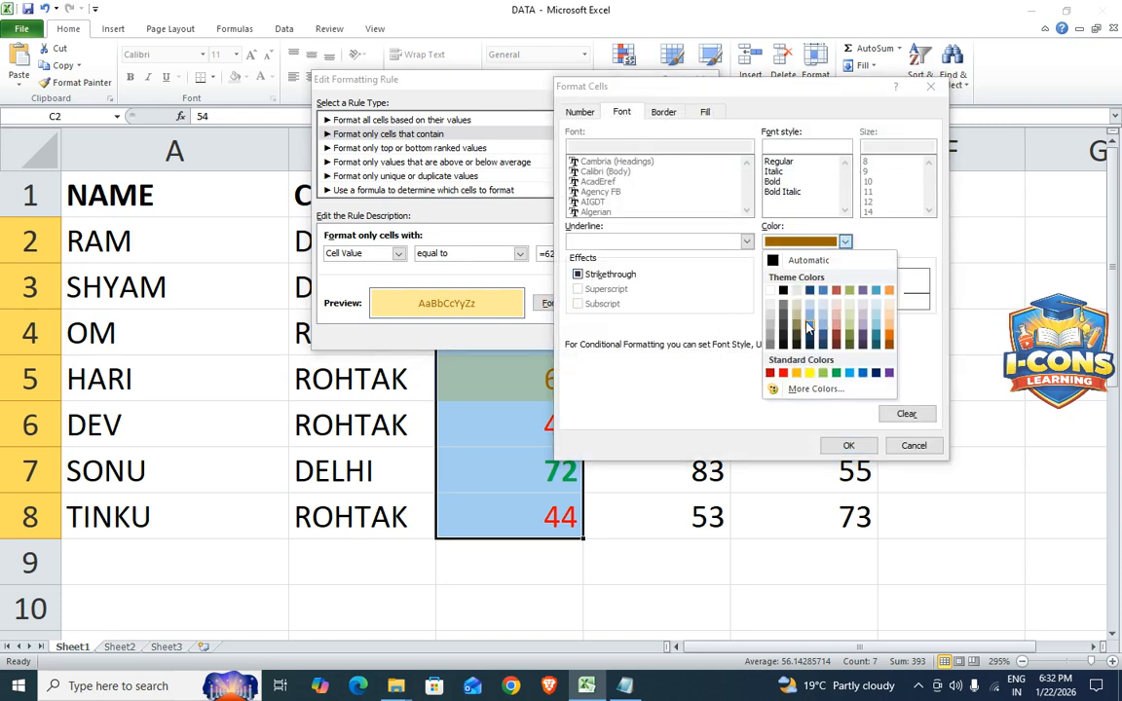
{"action": "left_click", "coordinate": [809, 320]}
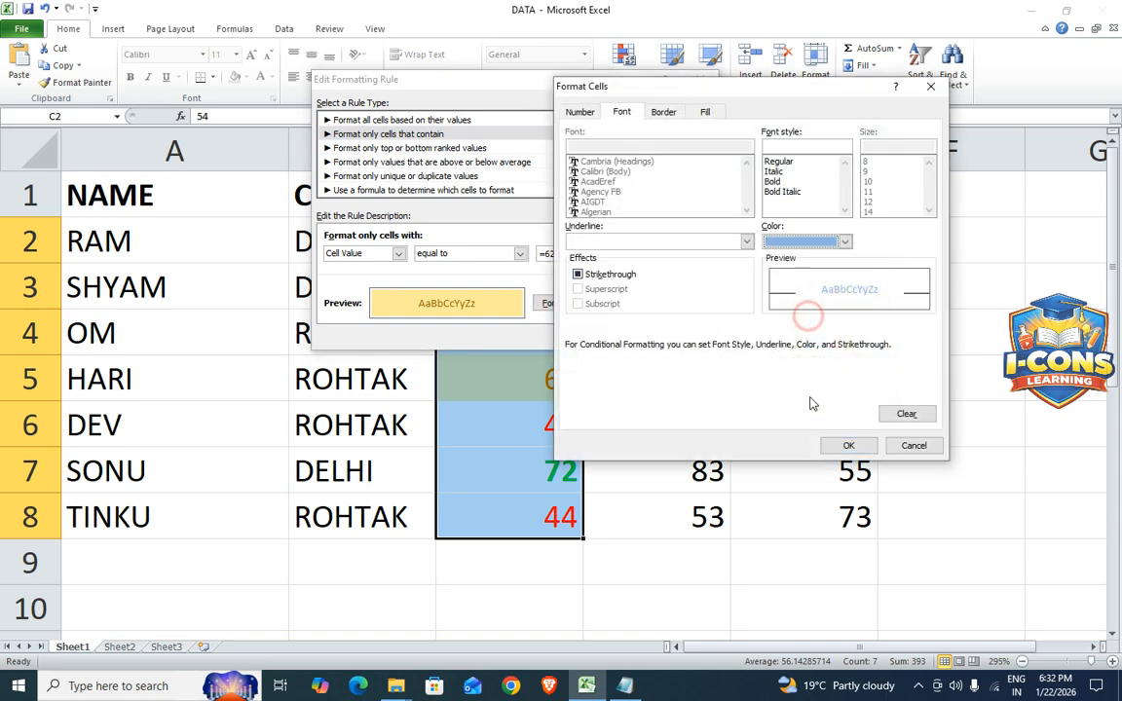
{"action": "left_click", "coordinate": [845, 445]}
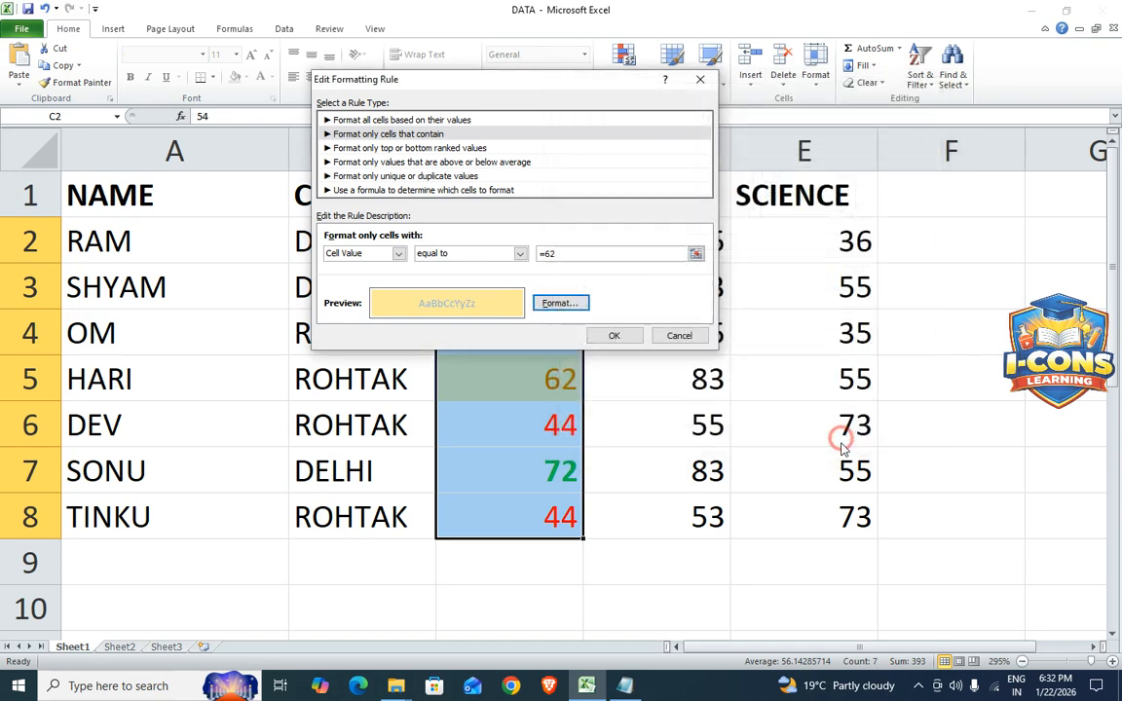
- Change the text colour of the equal-to-62 rule to red
{"action": "left_click", "coordinate": [553, 303]}
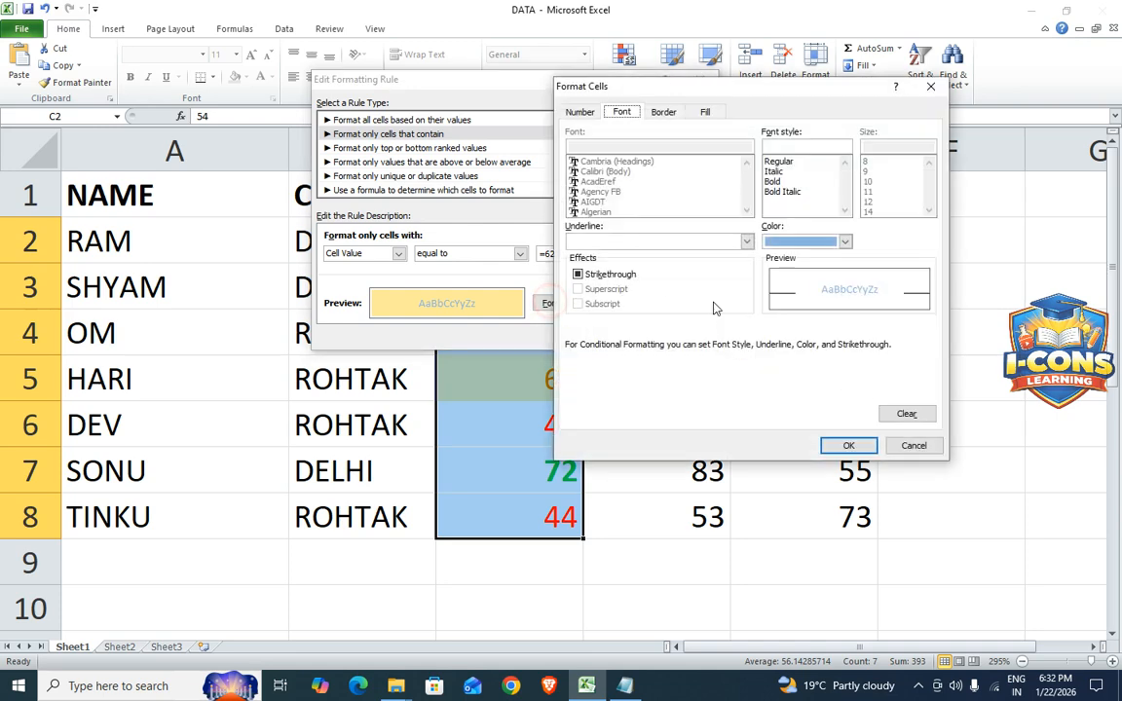
{"action": "left_click", "coordinate": [845, 242]}
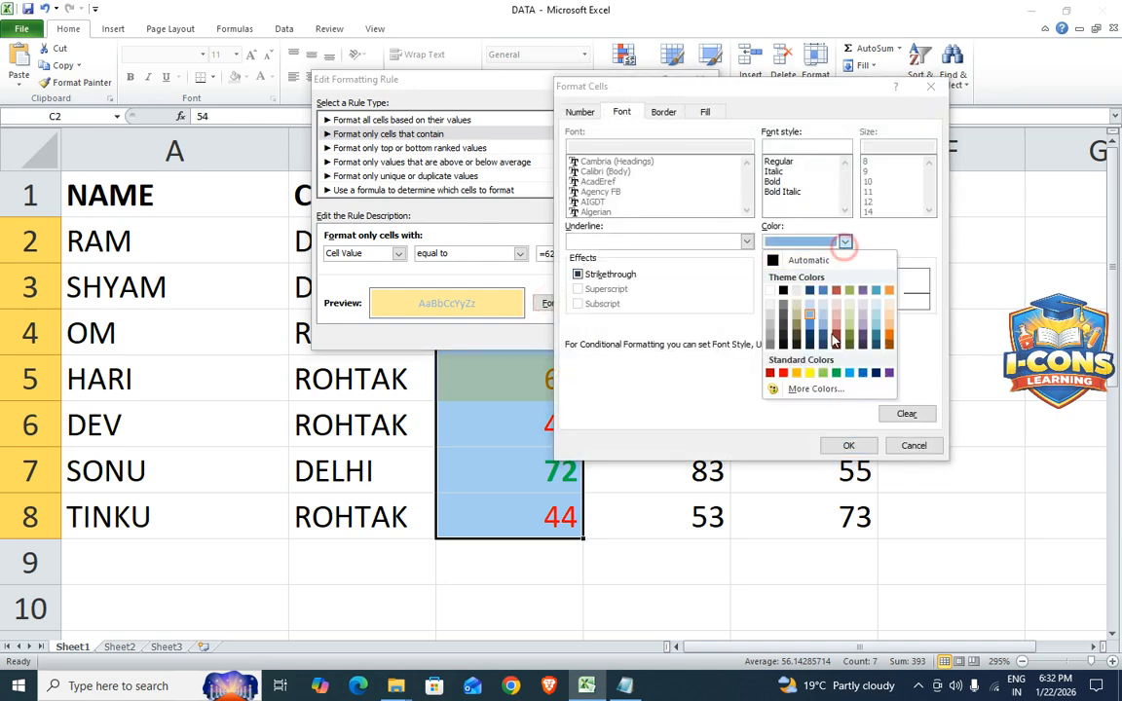
{"action": "left_click", "coordinate": [782, 373]}
{"action": "left_click", "coordinate": [848, 445]}
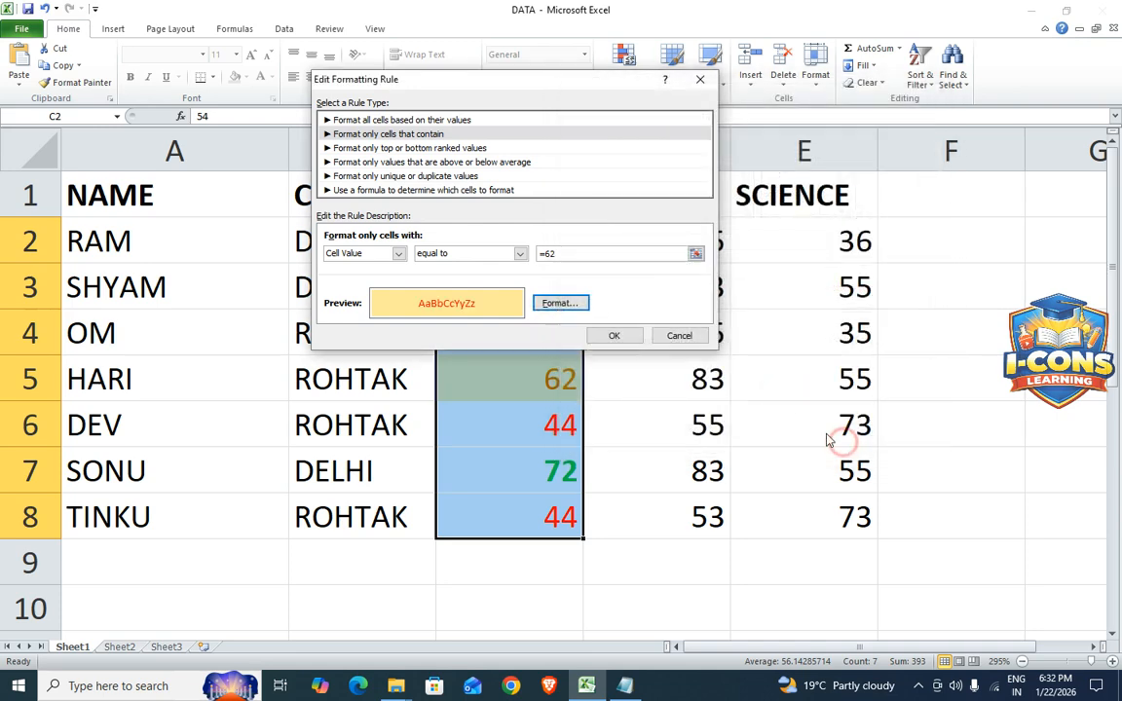
- Set the equal-to-62 rule's text colour to orange, keep the Cell Value condition, and confirm the edited rule
{"action": "left_click", "coordinate": [551, 310]}
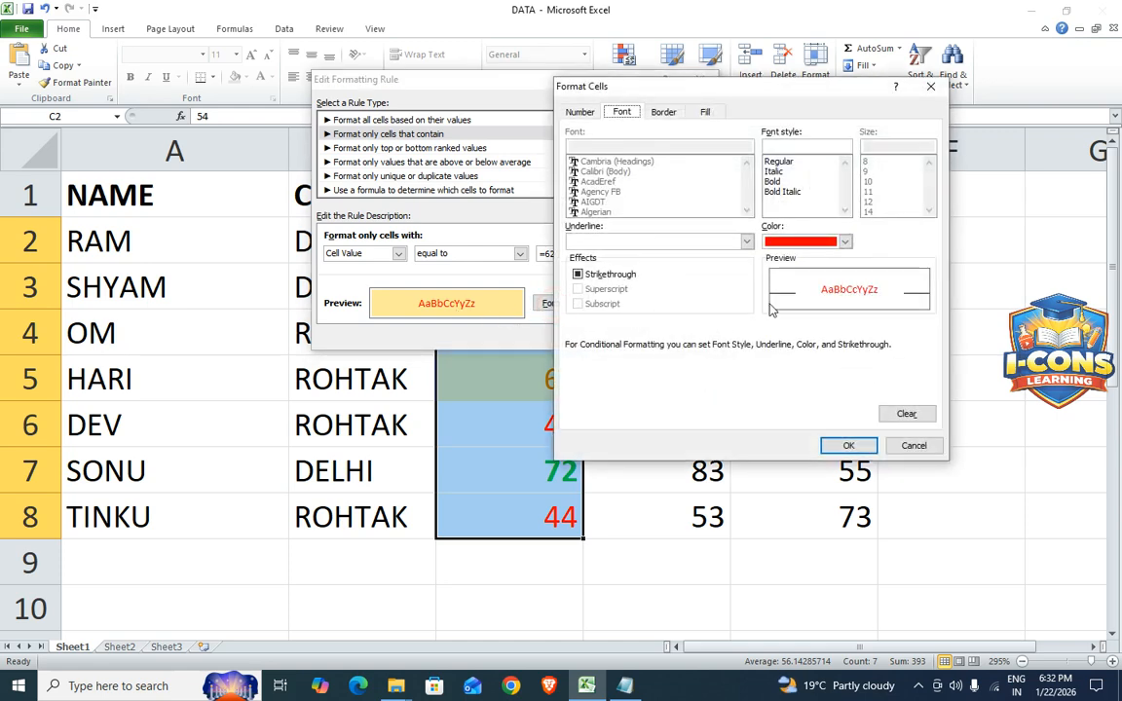
{"action": "left_click", "coordinate": [821, 244]}
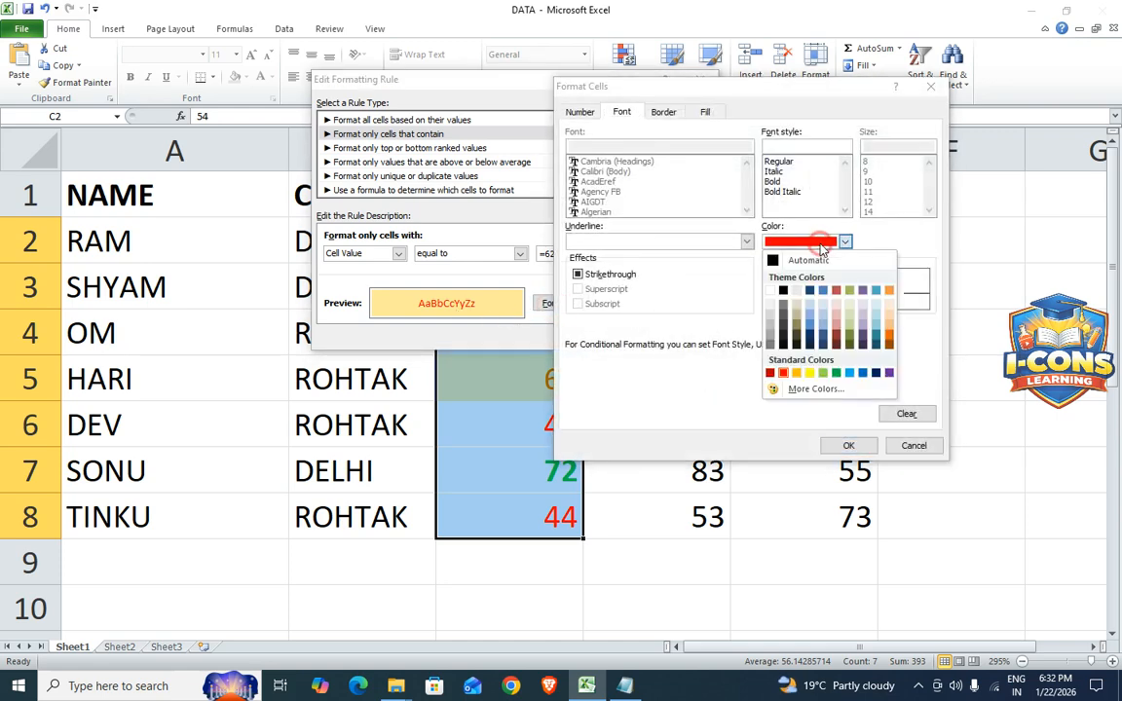
{"action": "left_click", "coordinate": [888, 332]}
{"action": "left_click", "coordinate": [849, 445]}
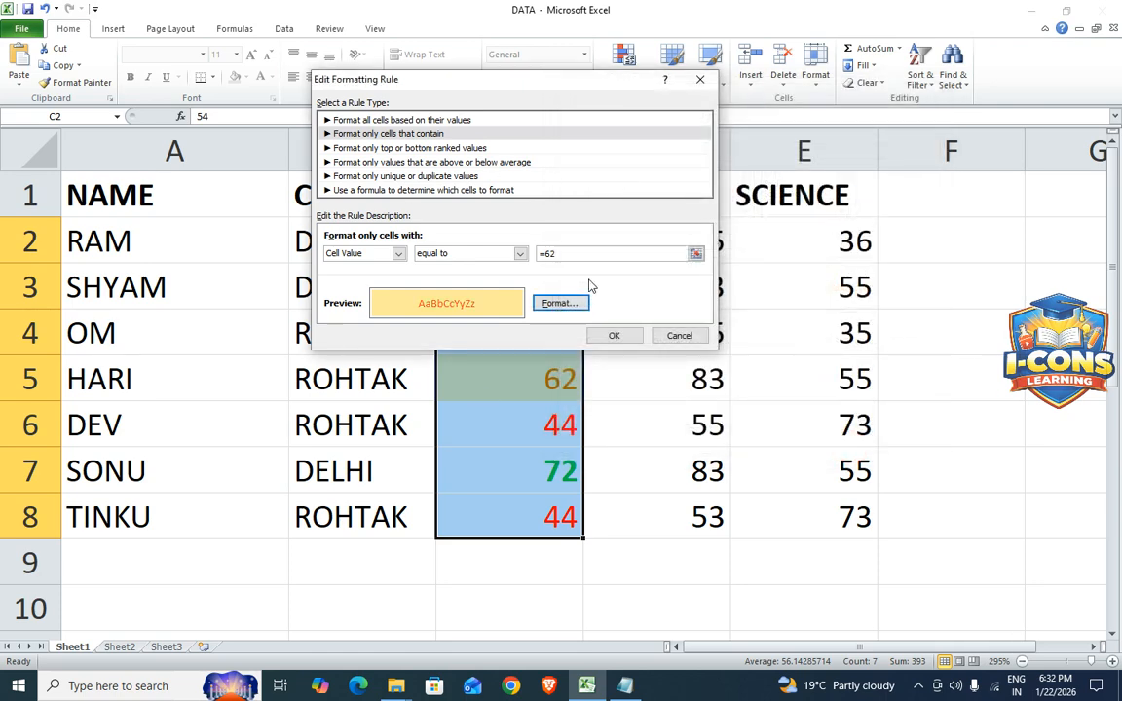
{"action": "left_click", "coordinate": [398, 253]}
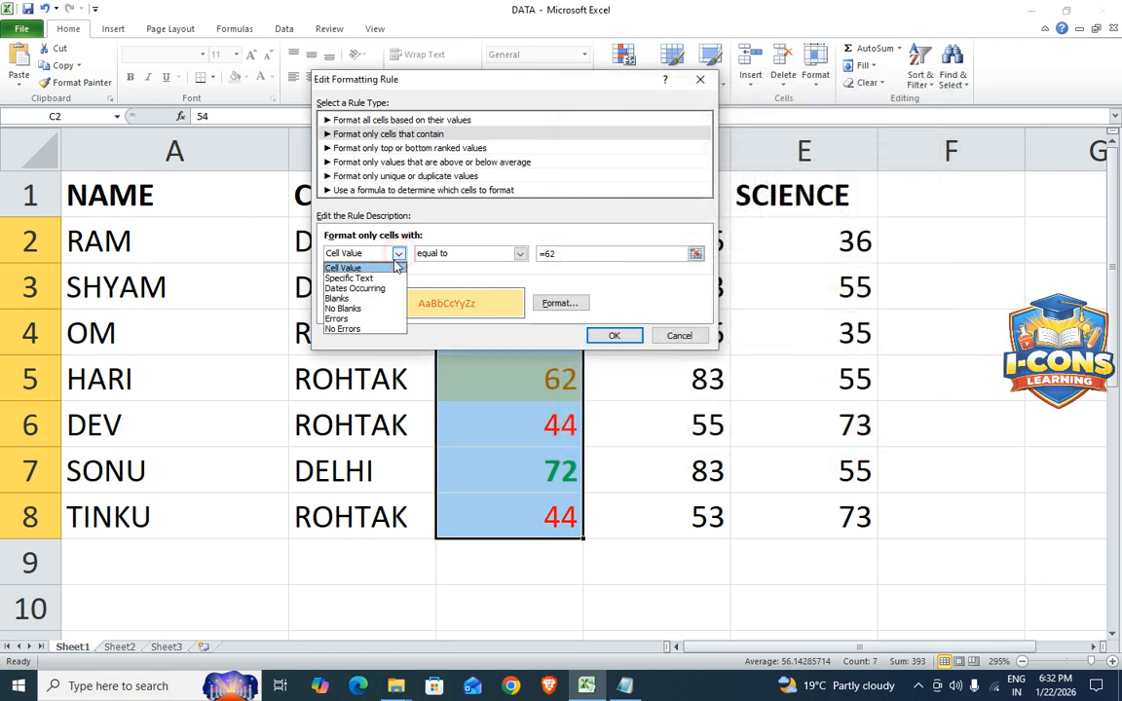
{"action": "left_click", "coordinate": [391, 269]}
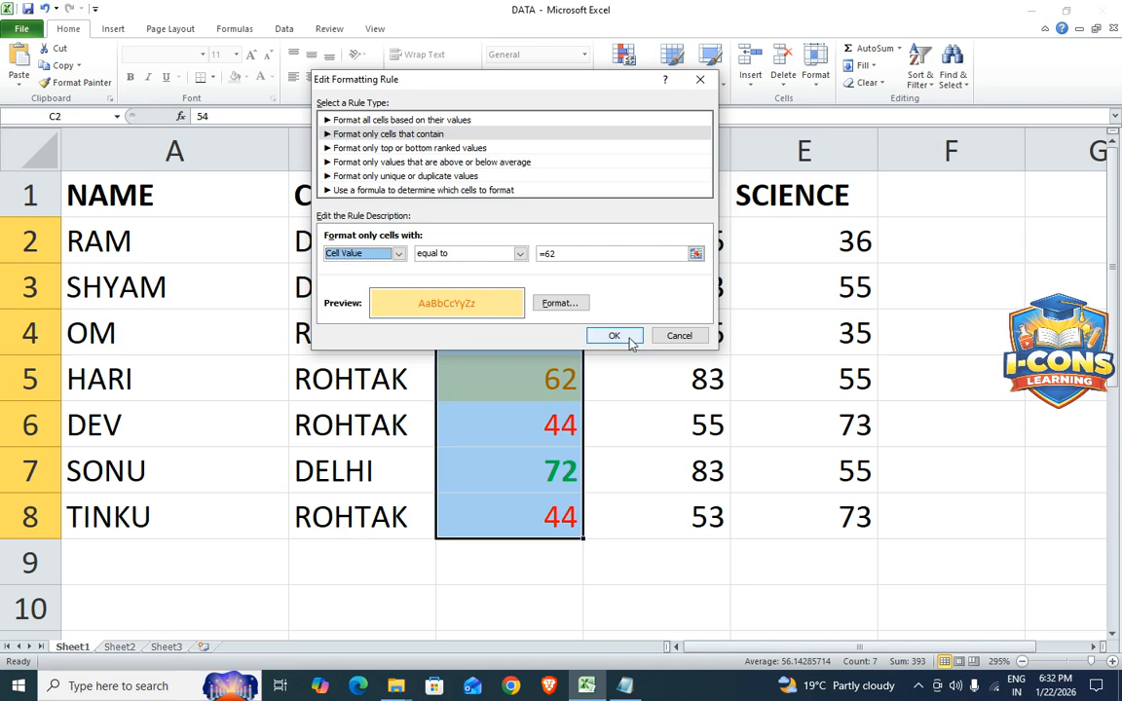
{"action": "left_click", "coordinate": [679, 335]}
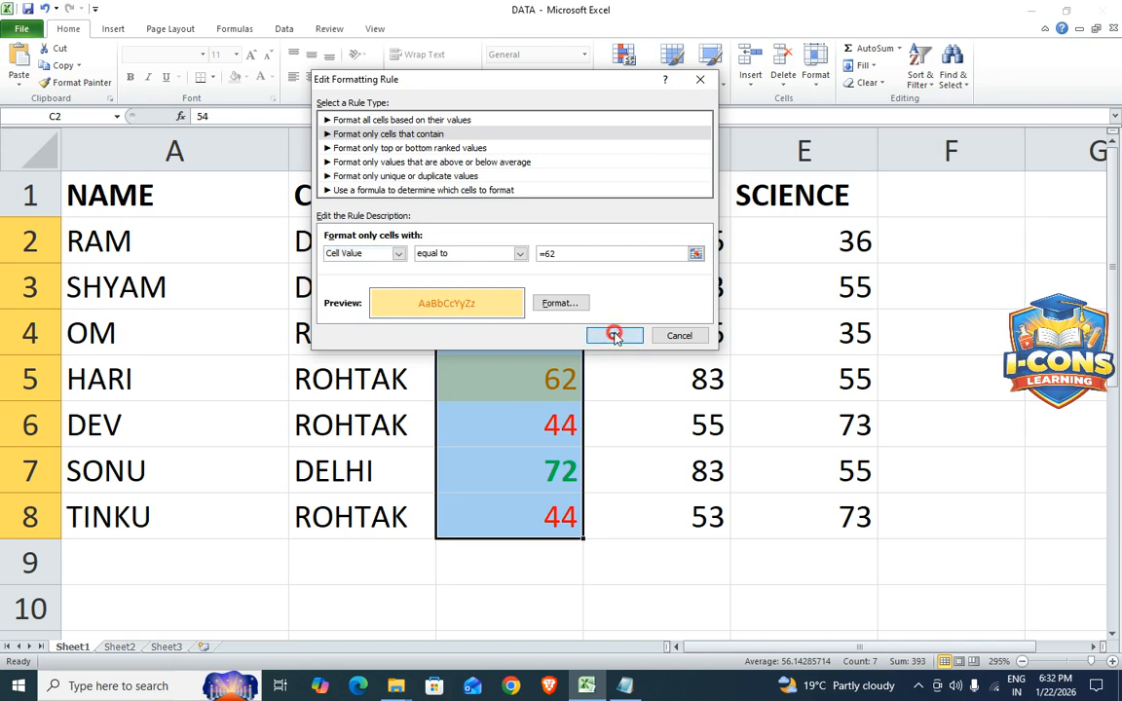
{"action": "left_click_drag", "start_coordinate": [706, 173], "coordinate": [482, 117]}
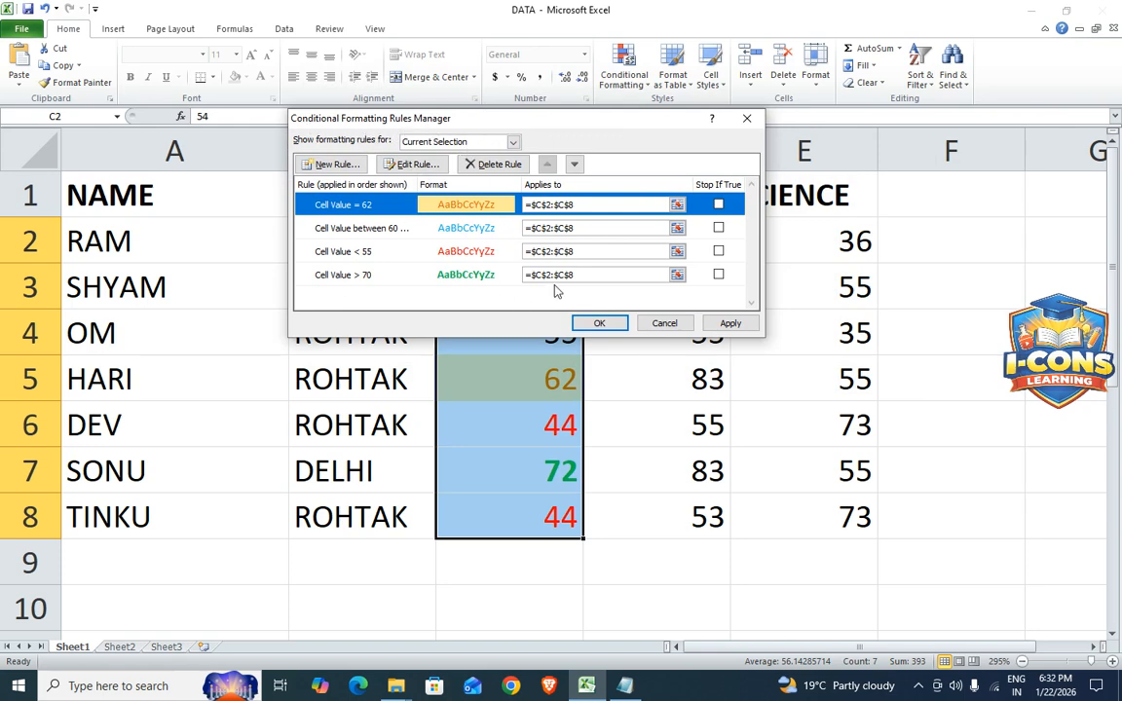
- Delete all four conditional formatting rules from the ENG marks in C2:C8 and confirm the changes
{"action": "left_click", "coordinate": [492, 167]}
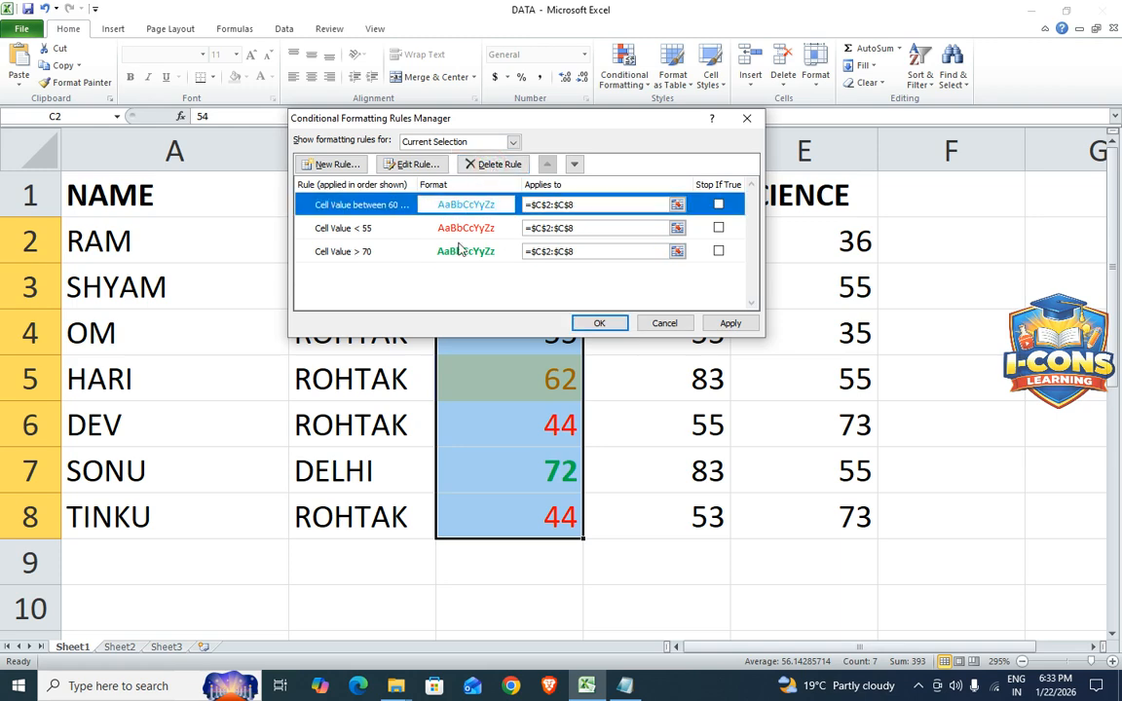
{"action": "left_click", "coordinate": [718, 205]}
{"action": "left_click", "coordinate": [719, 228]}
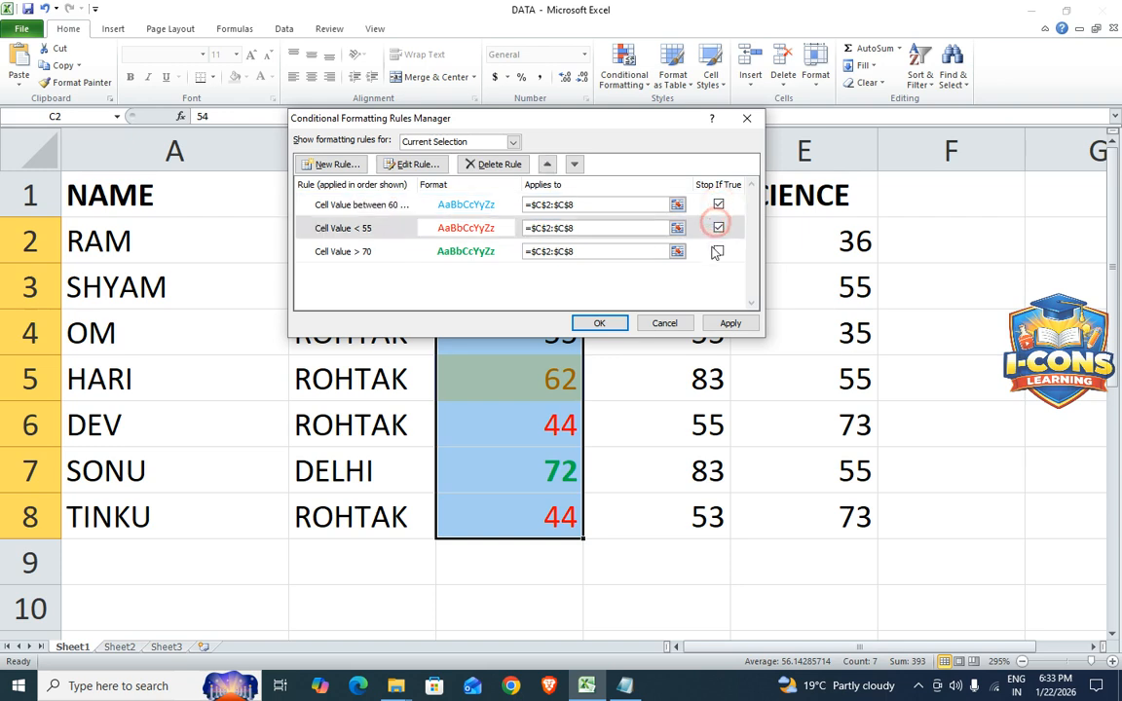
{"action": "left_click", "coordinate": [719, 251]}
{"action": "left_click", "coordinate": [477, 166]}
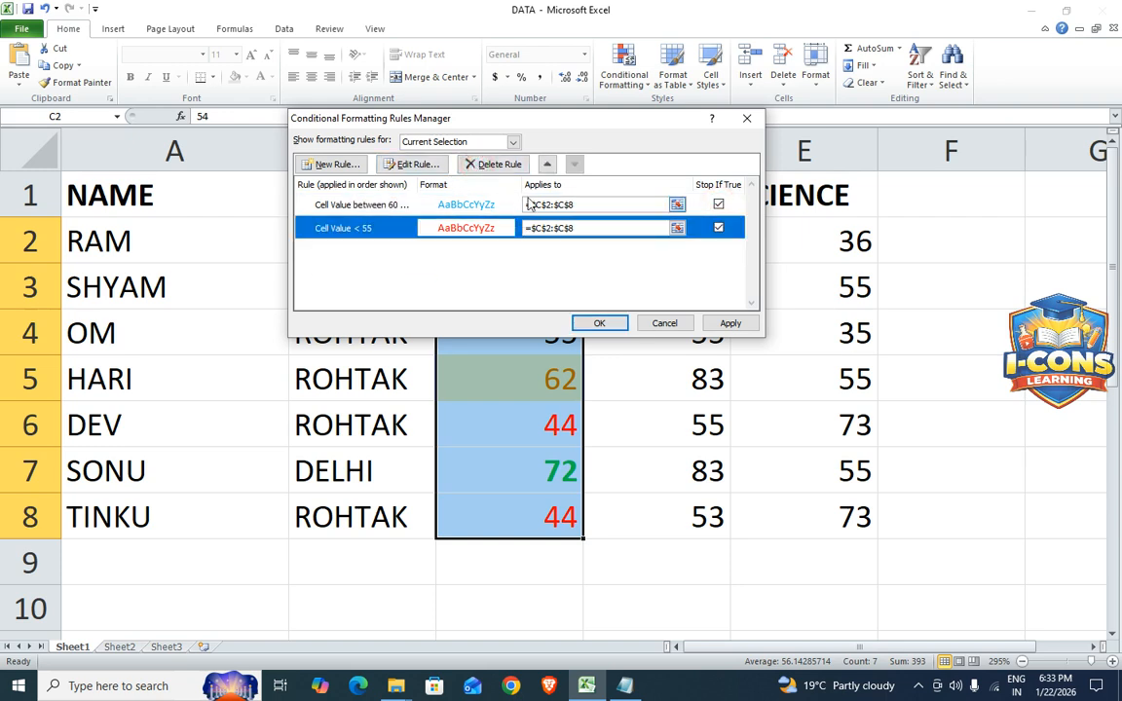
{"action": "left_click", "coordinate": [486, 166]}
{"action": "left_click", "coordinate": [494, 166]}
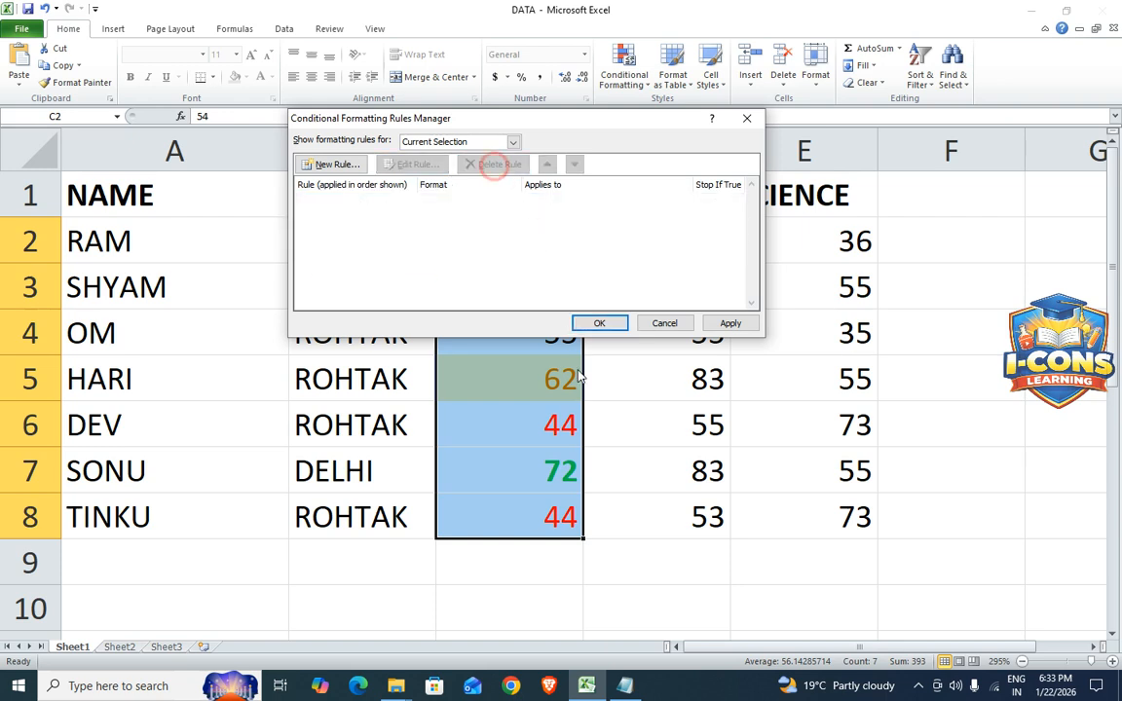
{"action": "left_click", "coordinate": [596, 323]}
{"action": "left_click", "coordinate": [609, 430]}
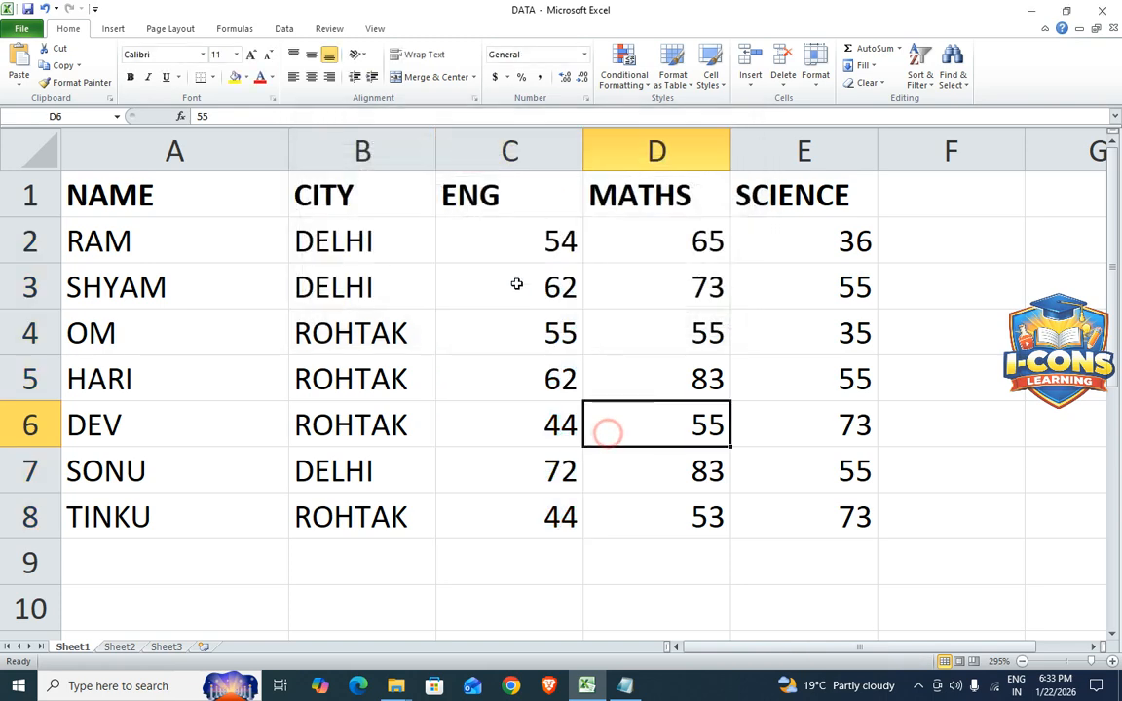
{"action": "left_click_drag", "start_coordinate": [513, 241], "coordinate": [513, 513]}
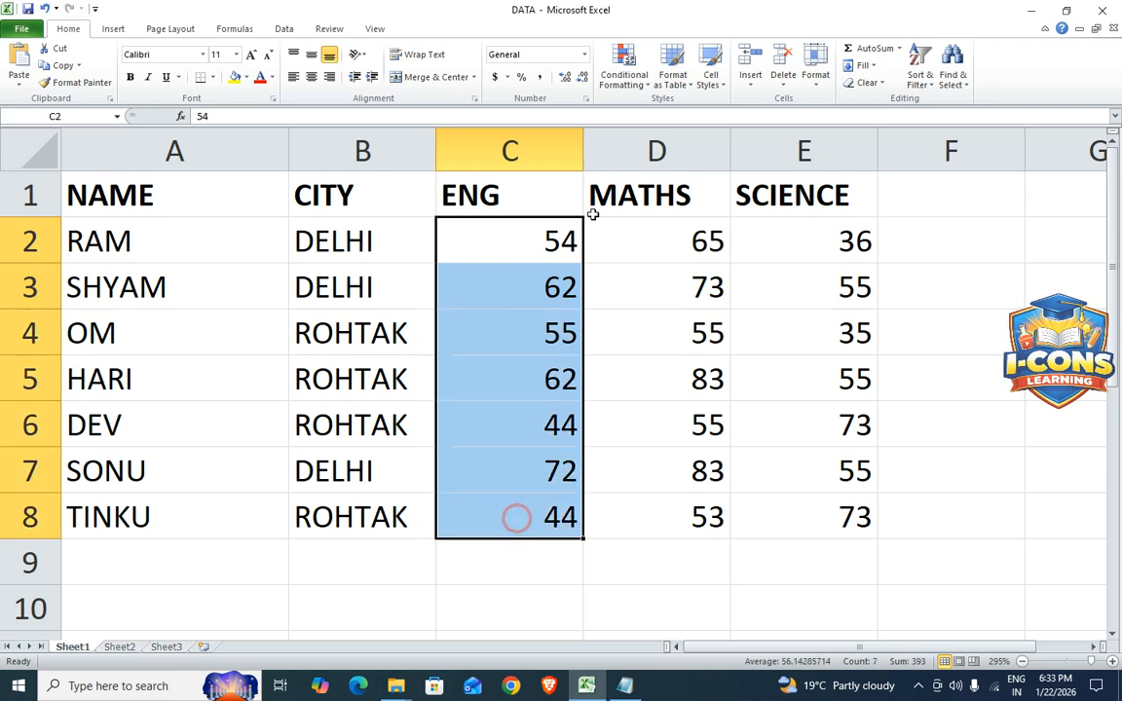
{"action": "left_click", "coordinate": [628, 78]}
{"action": "mouse_move", "coordinate": [662, 109]}
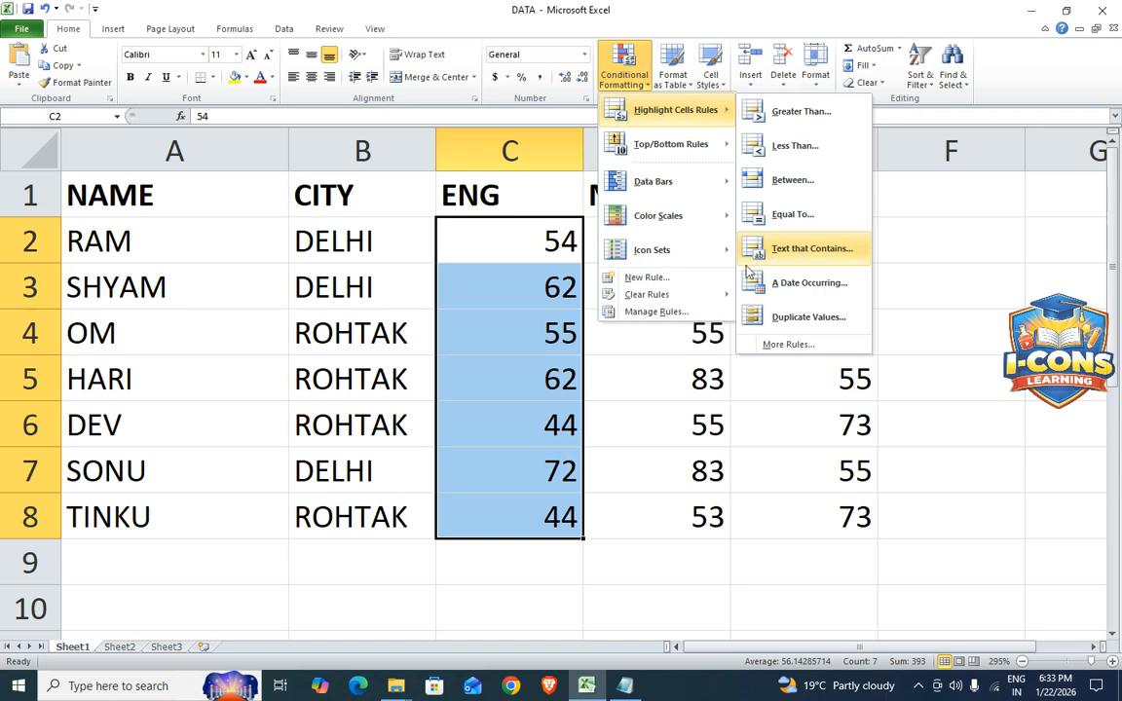
{"action": "left_click", "coordinate": [652, 378]}
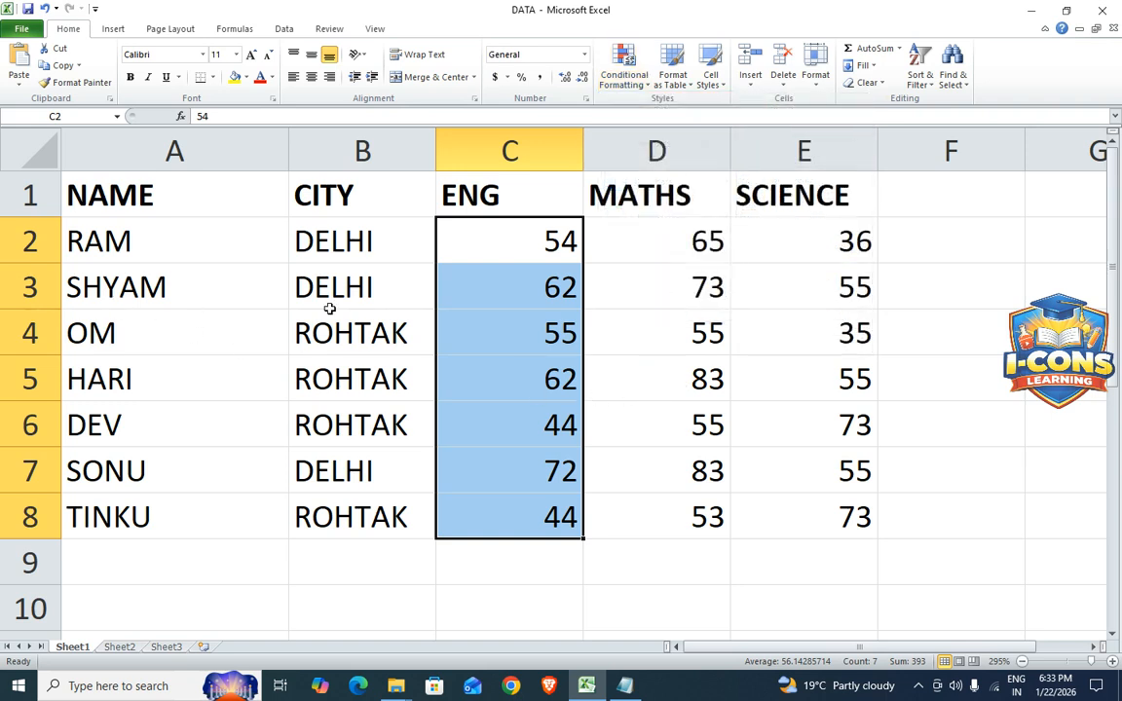
{"action": "left_click", "coordinate": [258, 372]}
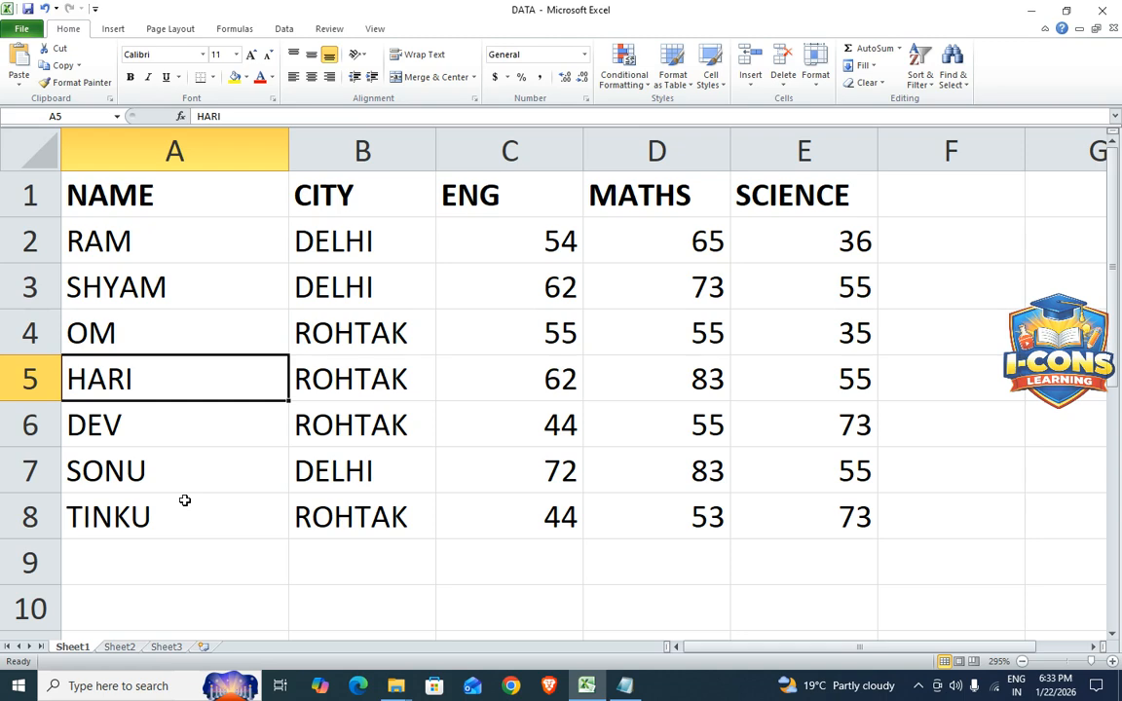
{"action": "left_click", "coordinate": [625, 70]}
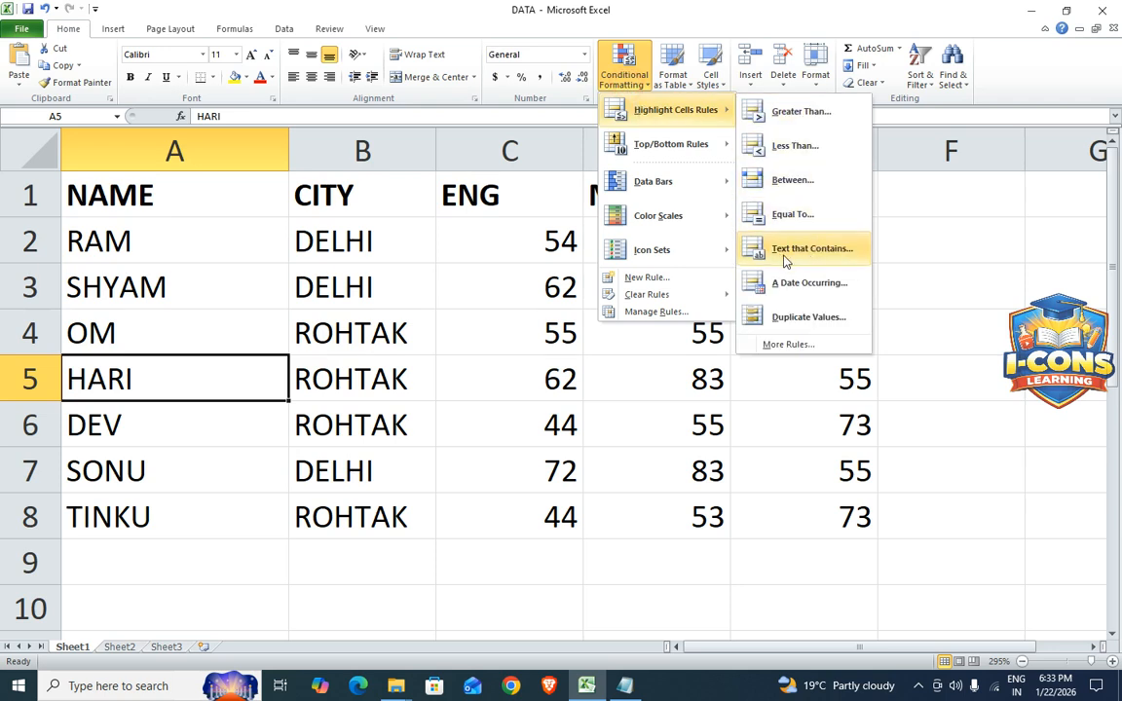
{"action": "left_click", "coordinate": [230, 465]}
{"action": "left_click", "coordinate": [204, 265]}
- Start a Text That Contains highlight rule on the names in A2:A8 with M as the text to find
{"action": "left_click_drag", "start_coordinate": [153, 227], "coordinate": [166, 520]}
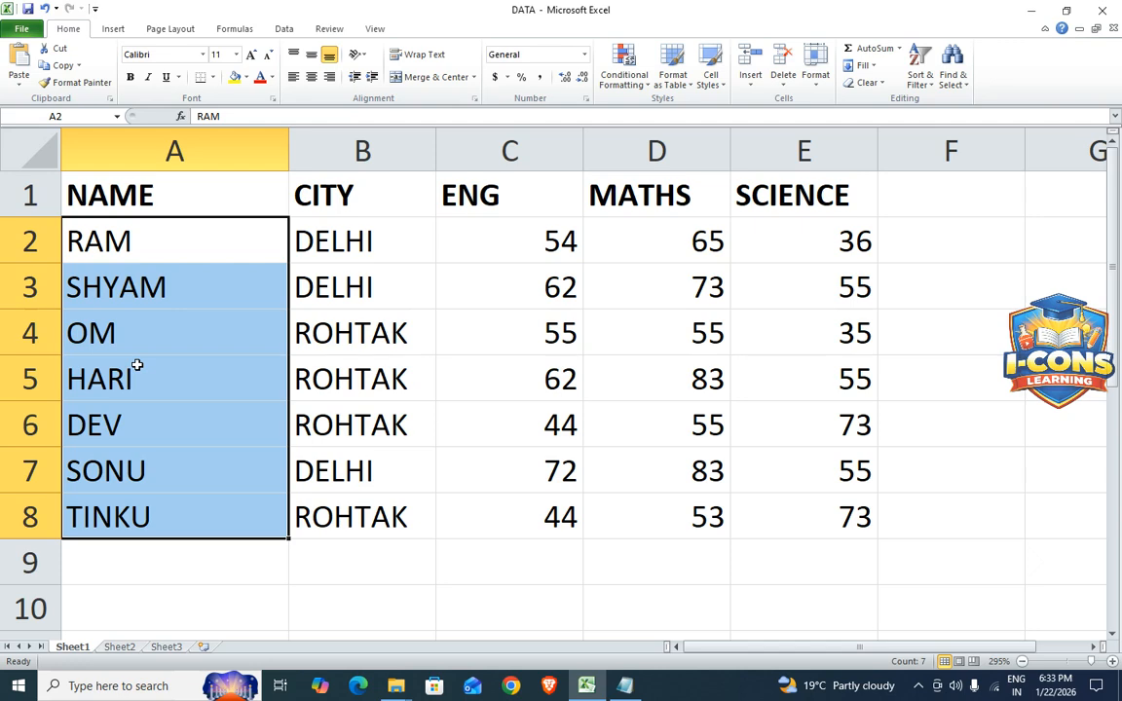
{"action": "left_click", "coordinate": [414, 303]}
{"action": "left_click_drag", "start_coordinate": [175, 246], "coordinate": [184, 505]}
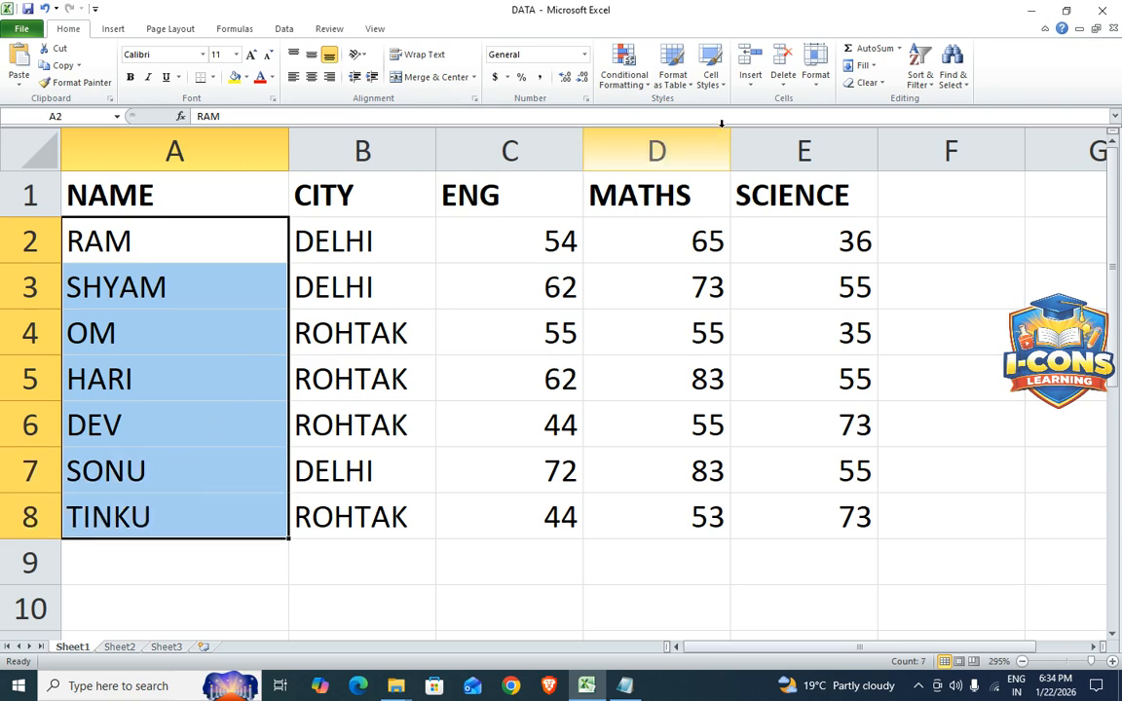
{"action": "left_click", "coordinate": [623, 76]}
{"action": "mouse_move", "coordinate": [651, 109]}
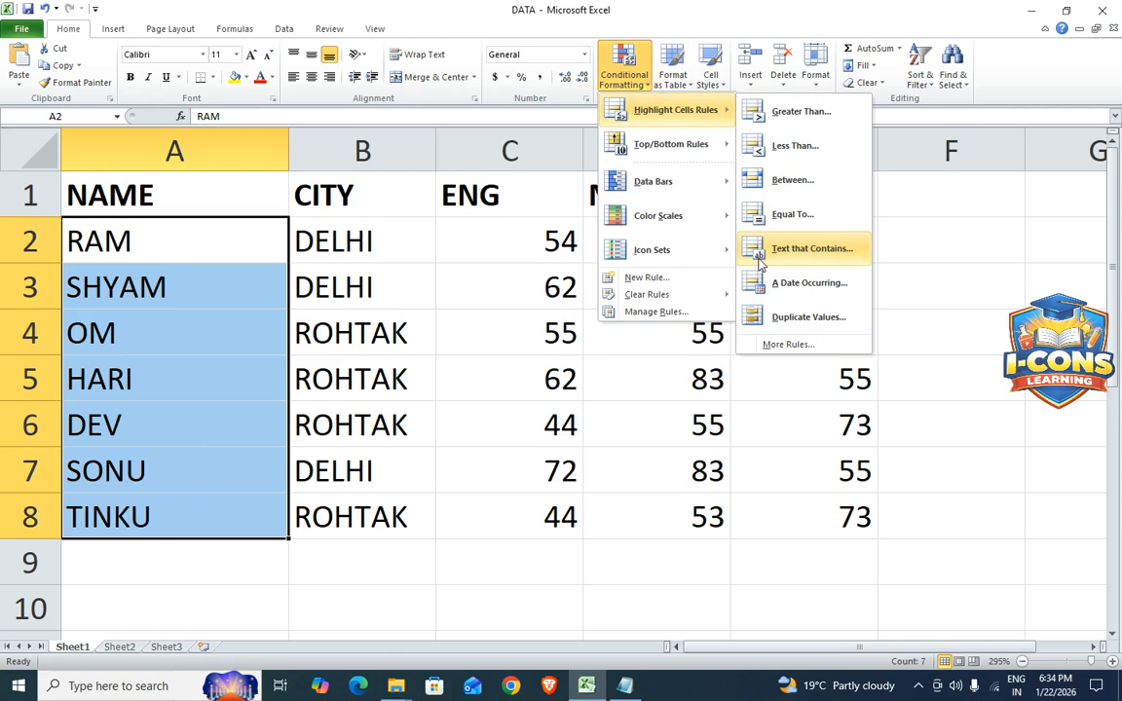
{"action": "left_click", "coordinate": [831, 254]}
{"action": "left_click_drag", "start_coordinate": [443, 180], "coordinate": [554, 141]}
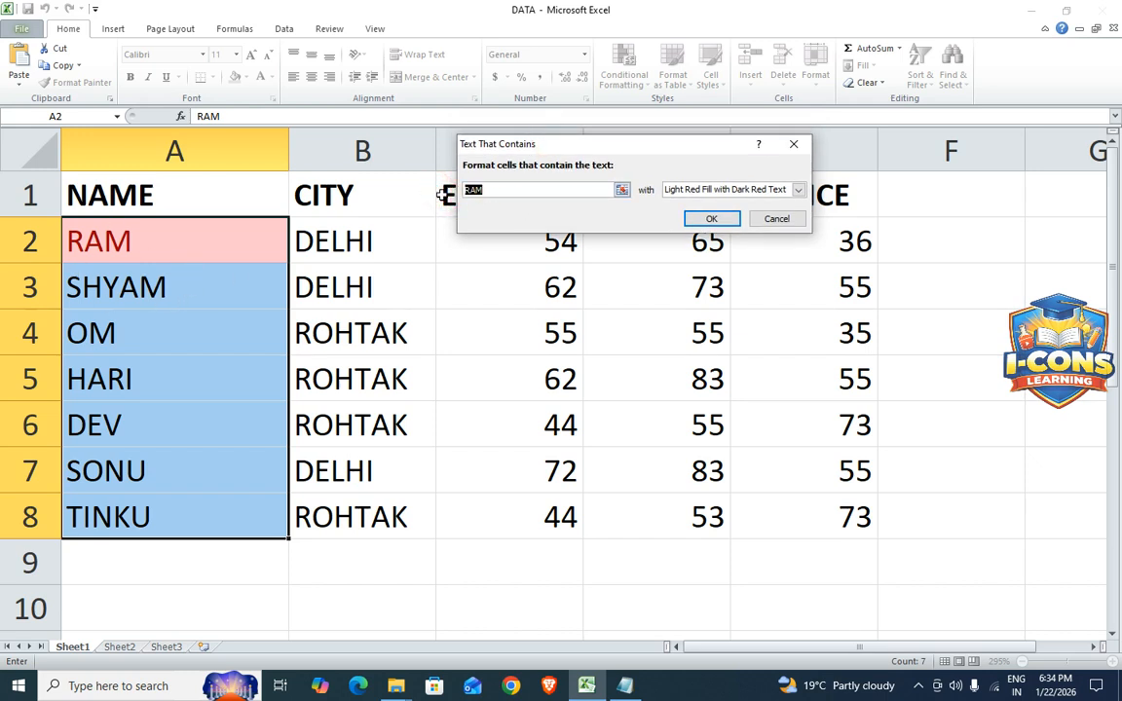
{"action": "type", "text": "M"}
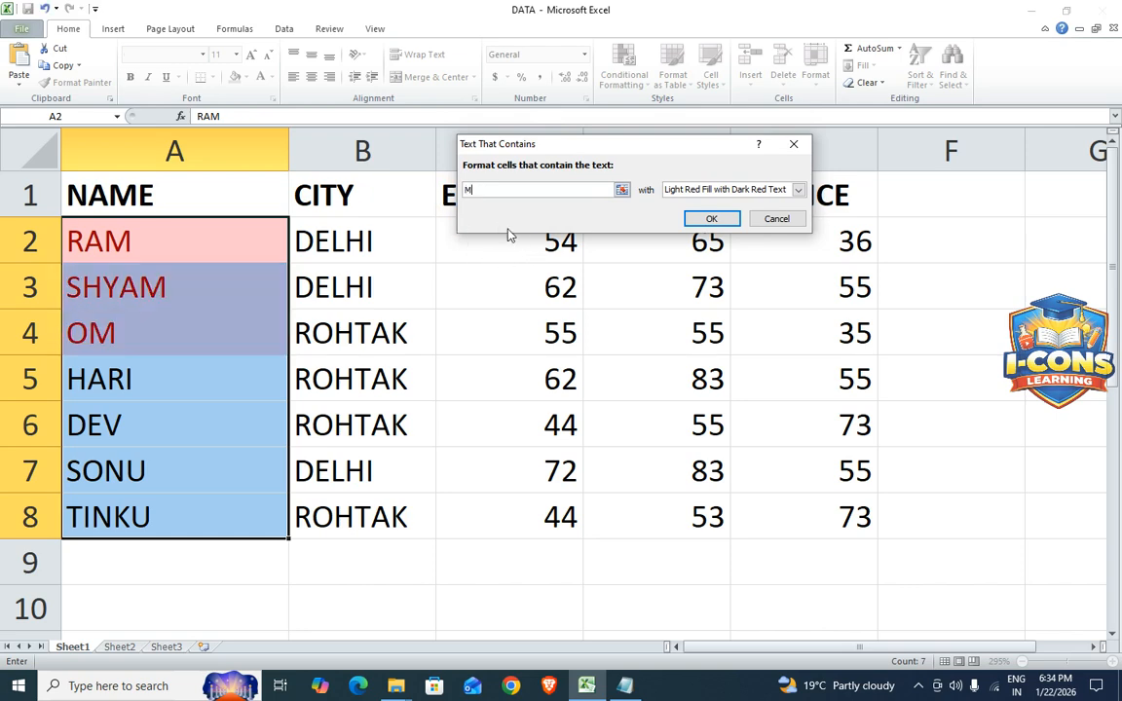
- Re-enter M as the text to match and choose a custom format for the rule
{"action": "left_click_drag", "start_coordinate": [530, 151], "coordinate": [609, 170]}
{"action": "left_click", "coordinate": [664, 176]}
{"action": "left_click_drag", "start_coordinate": [527, 215], "coordinate": [416, 205]}
{"action": "key", "text": "BackSpace"}
{"action": "type", "text": "M"}
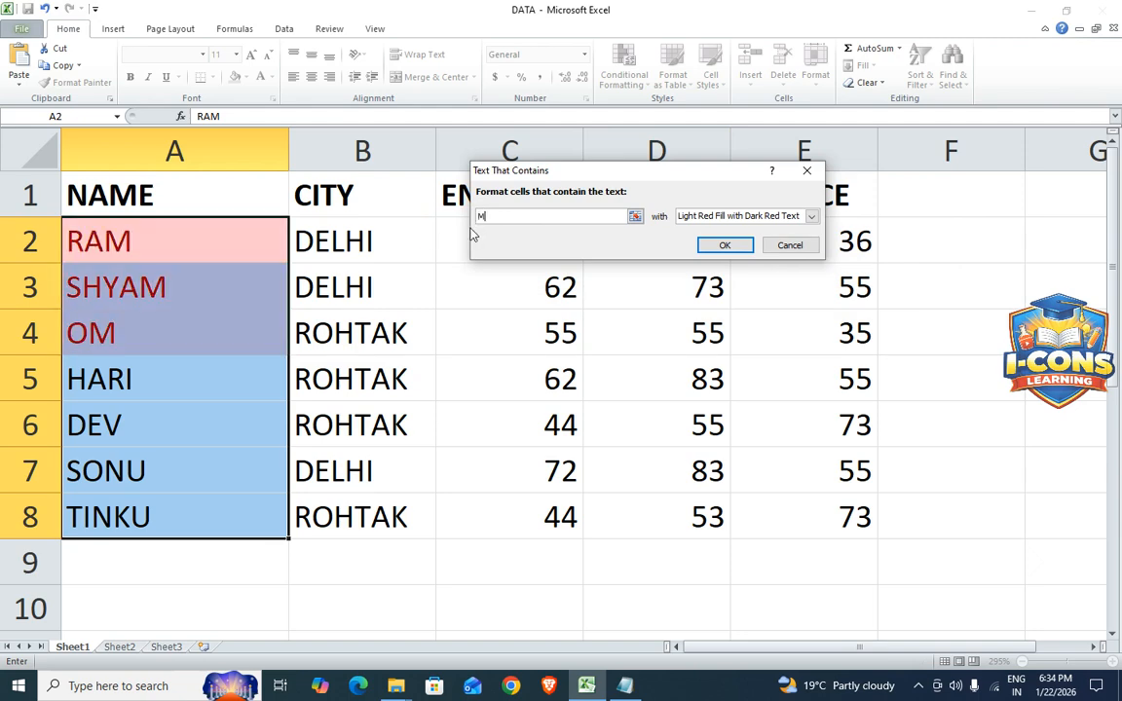
{"action": "left_click_drag", "start_coordinate": [610, 168], "coordinate": [539, 162]}
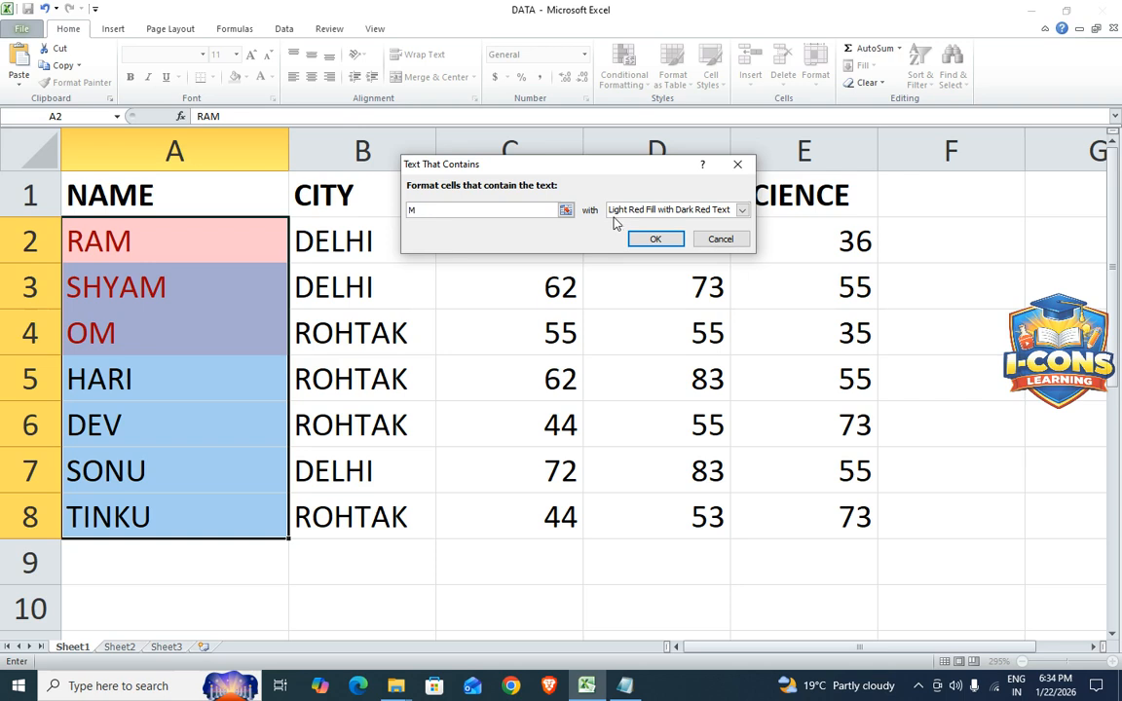
{"action": "left_click", "coordinate": [740, 210]}
{"action": "left_click", "coordinate": [677, 291]}
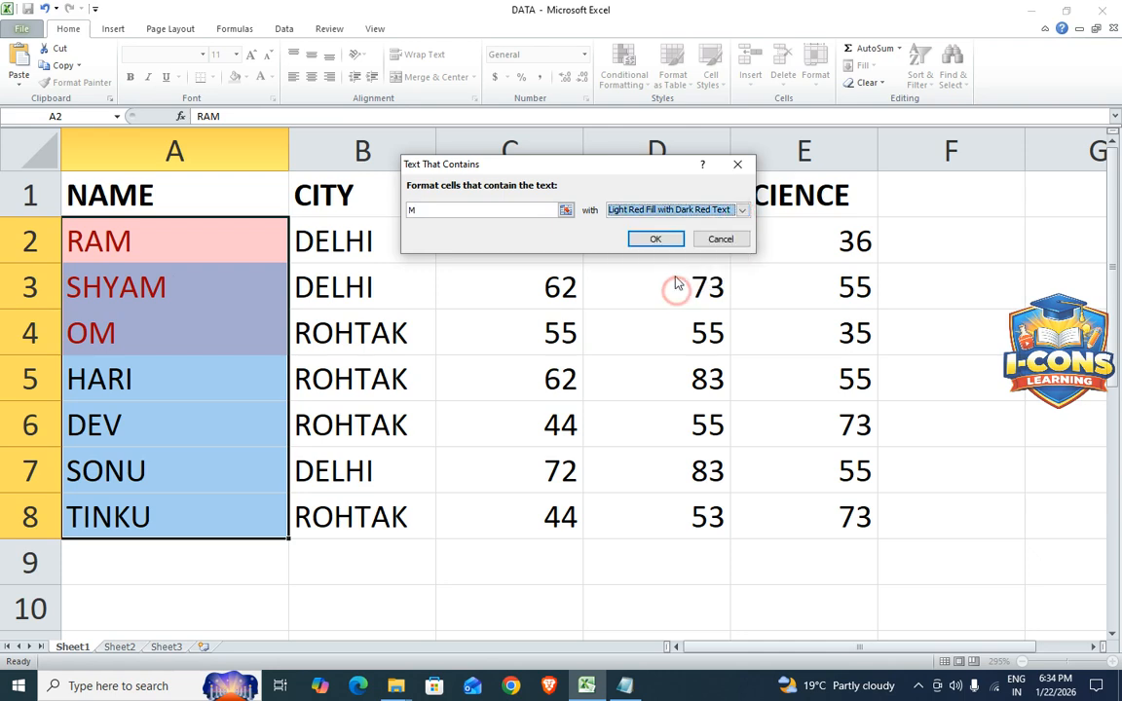
{"action": "left_click", "coordinate": [741, 211]}
{"action": "left_click", "coordinate": [663, 289]}
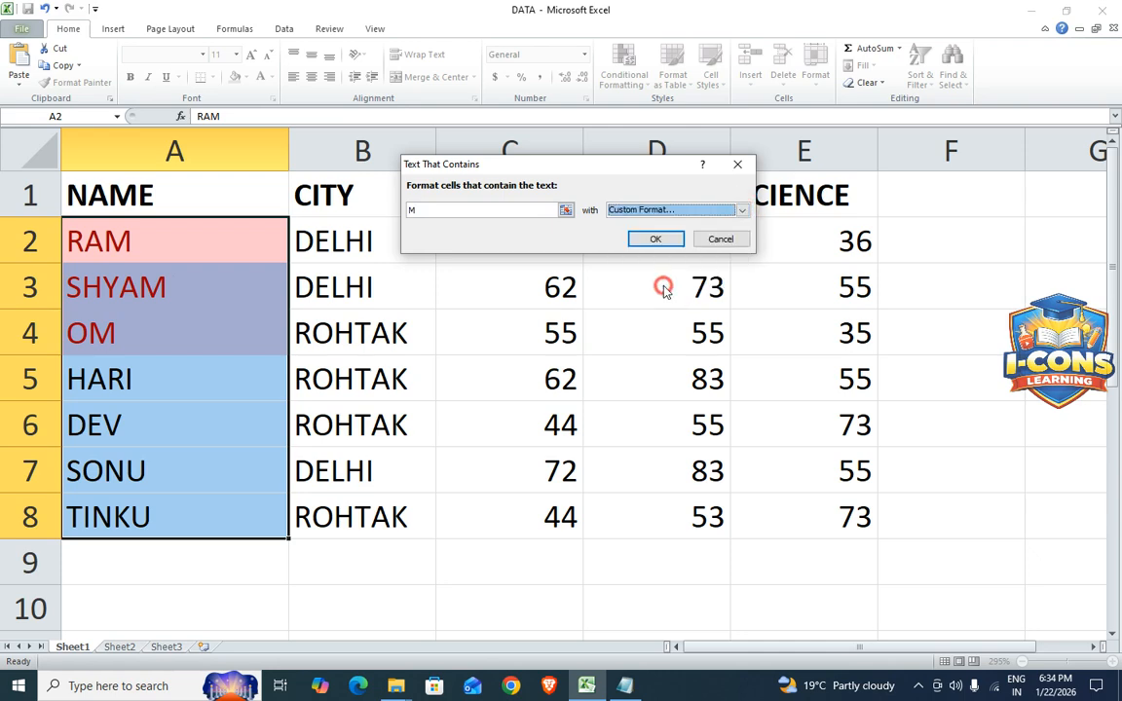
- Add an outline border to the custom format for names containing M
{"action": "left_click_drag", "start_coordinate": [474, 36], "coordinate": [552, 91]}
{"action": "left_click", "coordinate": [515, 111]}
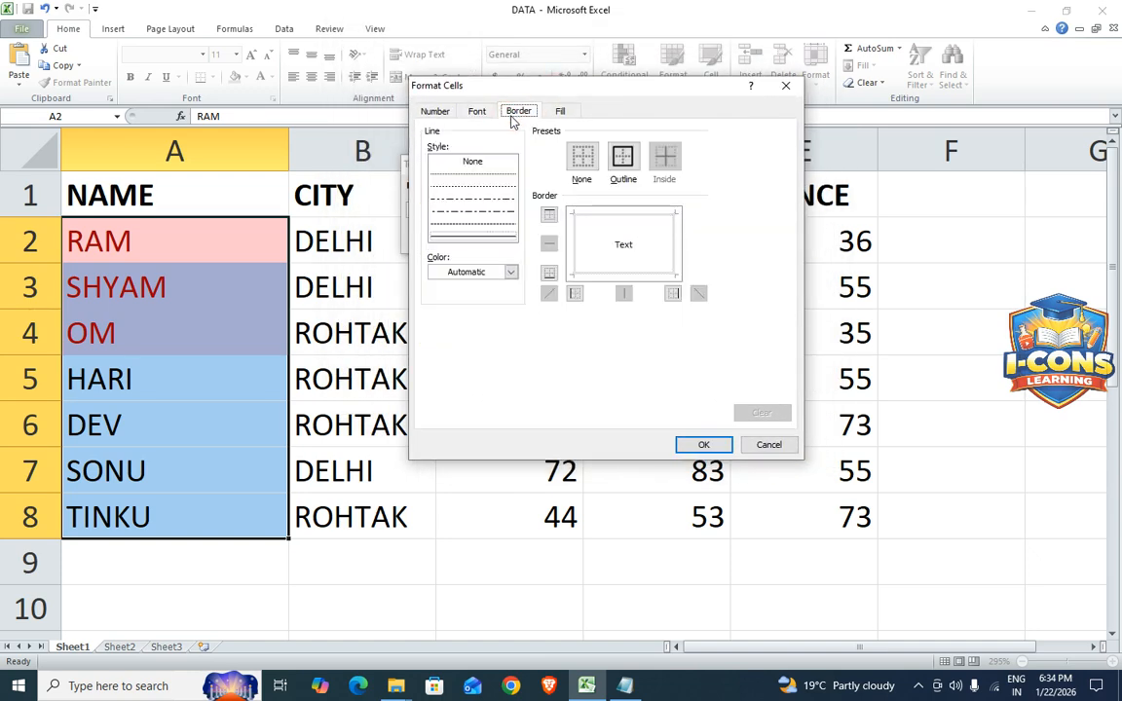
{"action": "left_click", "coordinate": [622, 156]}
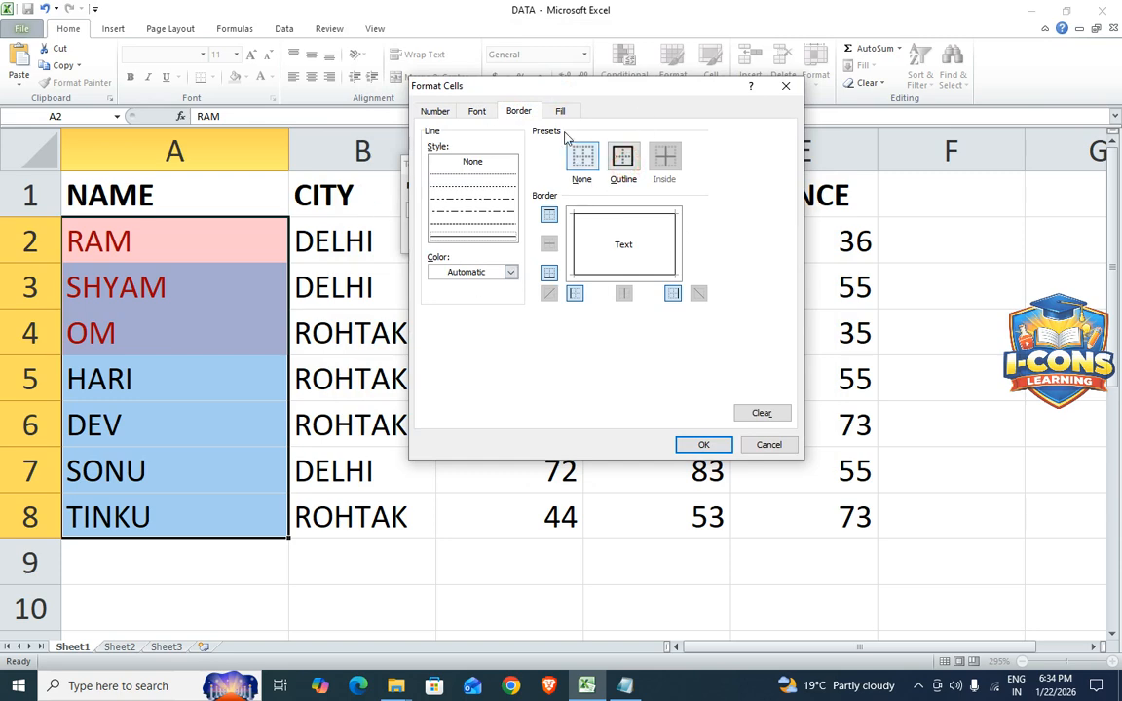
- Set the custom format's font to dark blue with a single underline, and apply the text rule to the names
{"action": "left_click", "coordinate": [476, 111]}
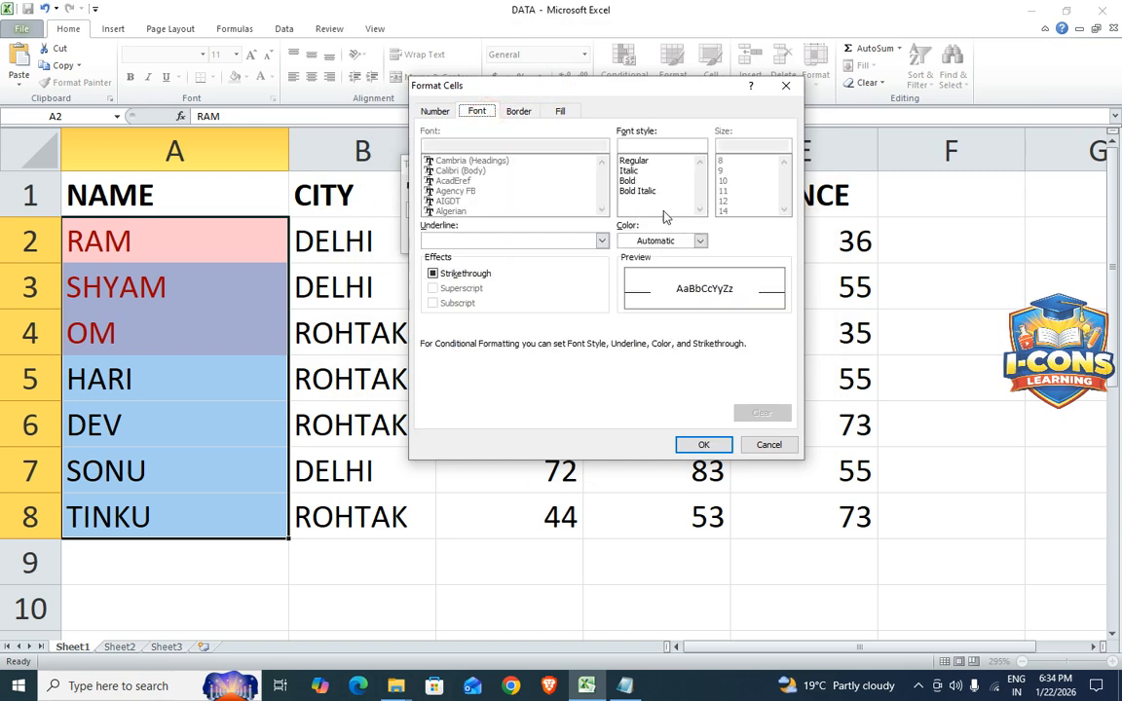
{"action": "left_click", "coordinate": [699, 240]}
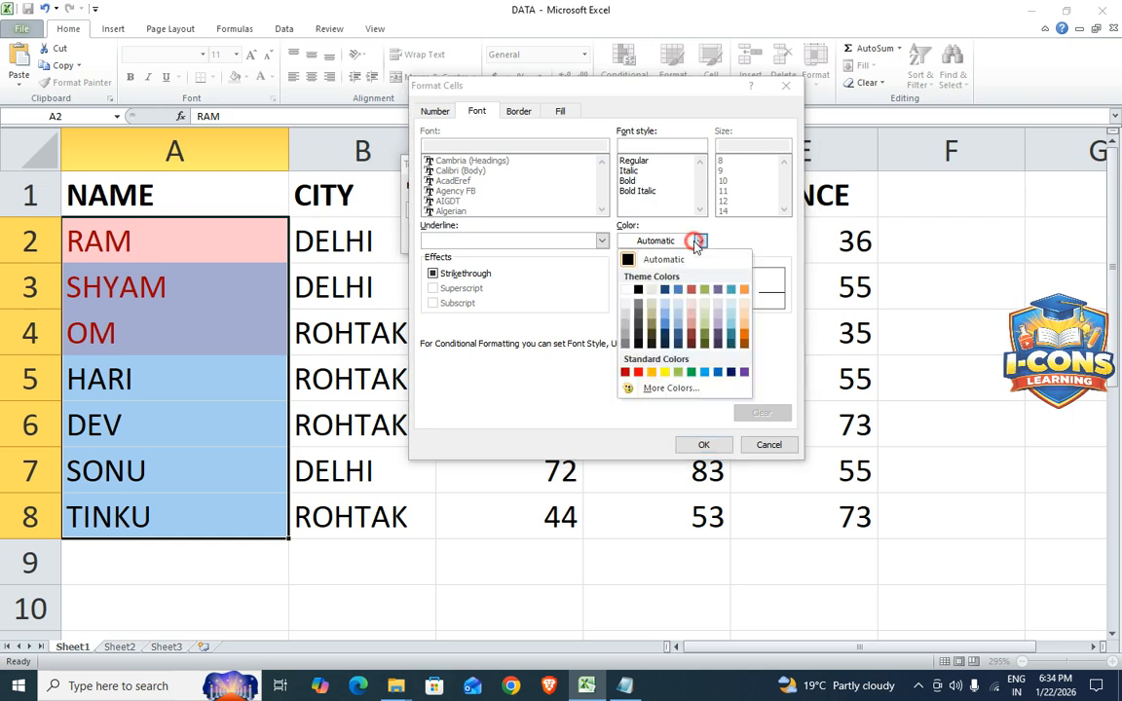
{"action": "left_click", "coordinate": [730, 371]}
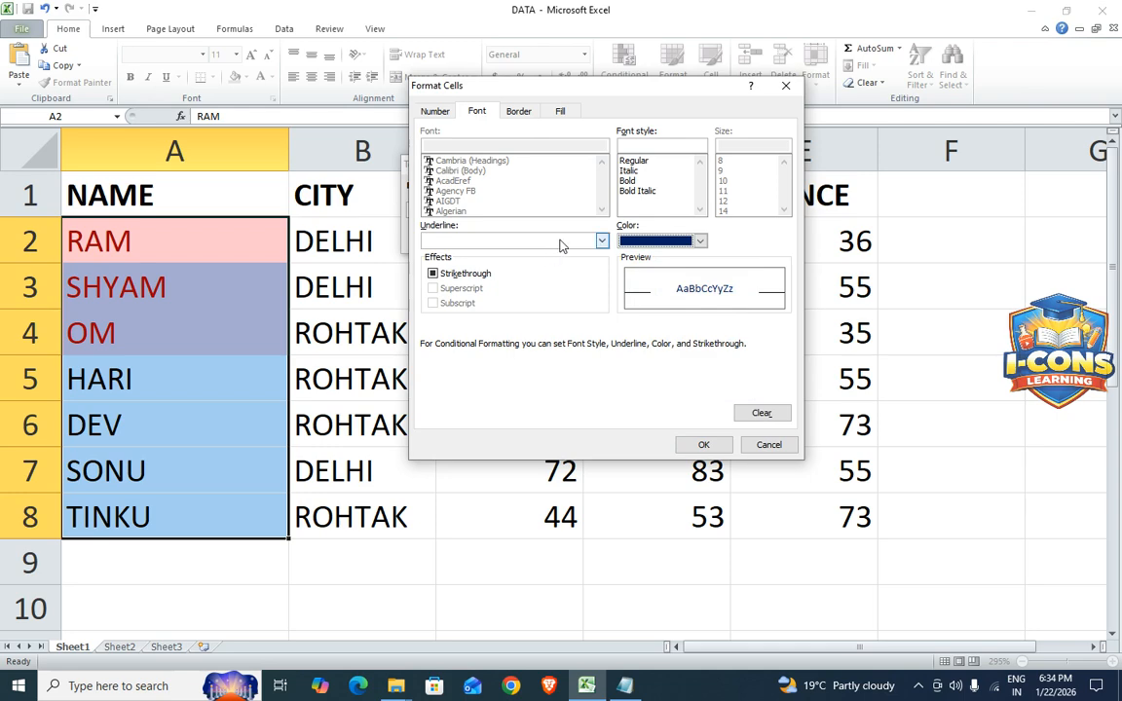
{"action": "left_click", "coordinate": [601, 241]}
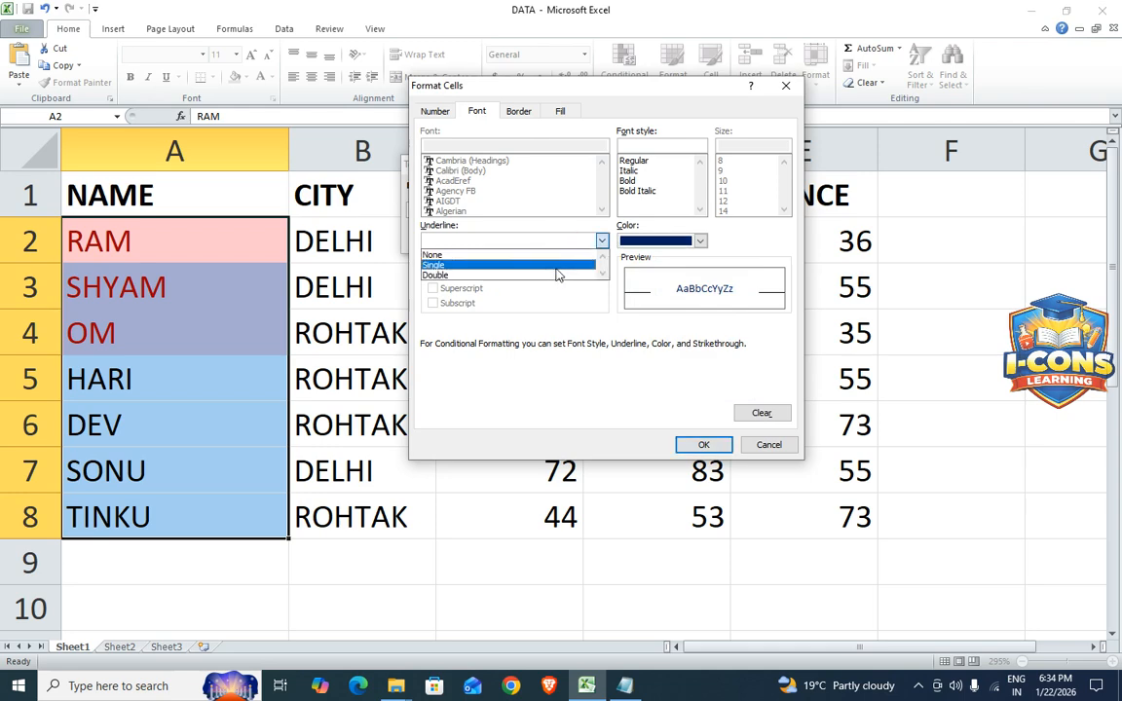
{"action": "left_click", "coordinate": [555, 266]}
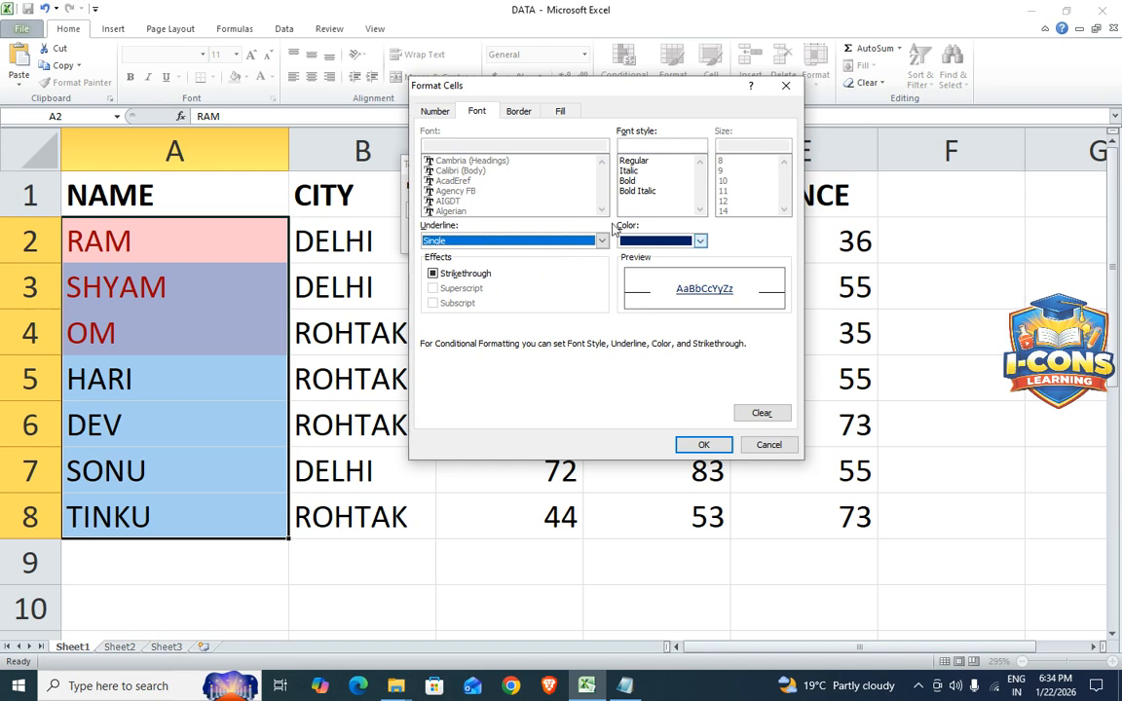
{"action": "left_click", "coordinate": [707, 444]}
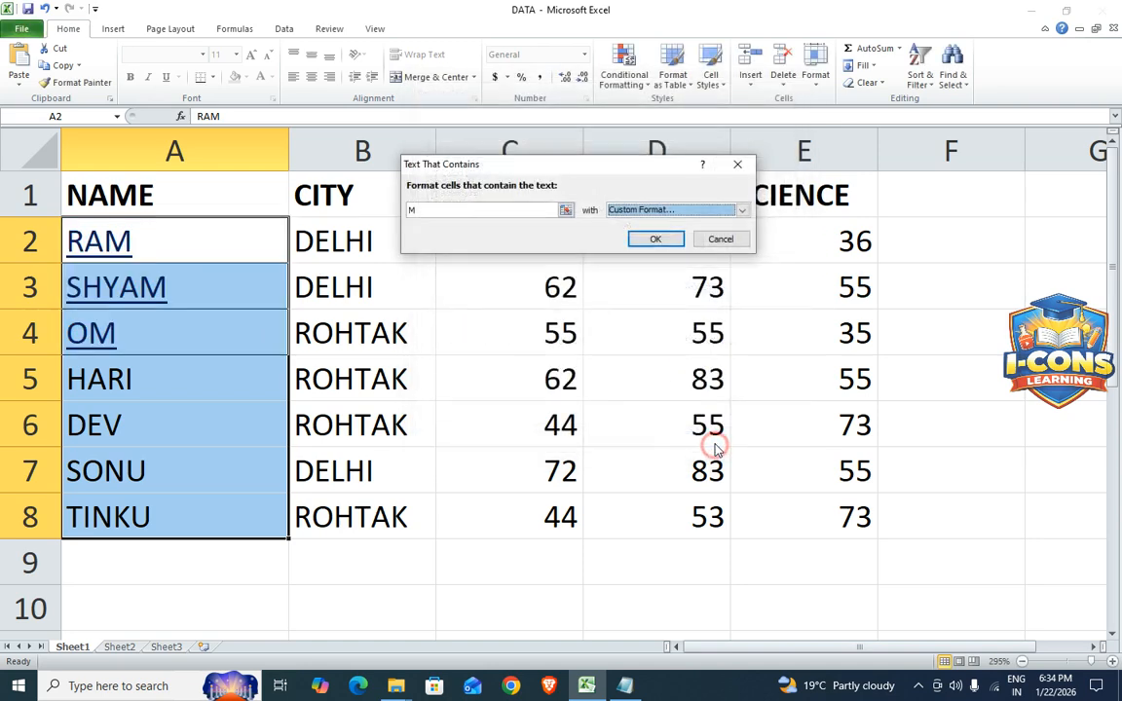
{"action": "left_click", "coordinate": [647, 240]}
{"action": "left_click", "coordinate": [545, 368]}
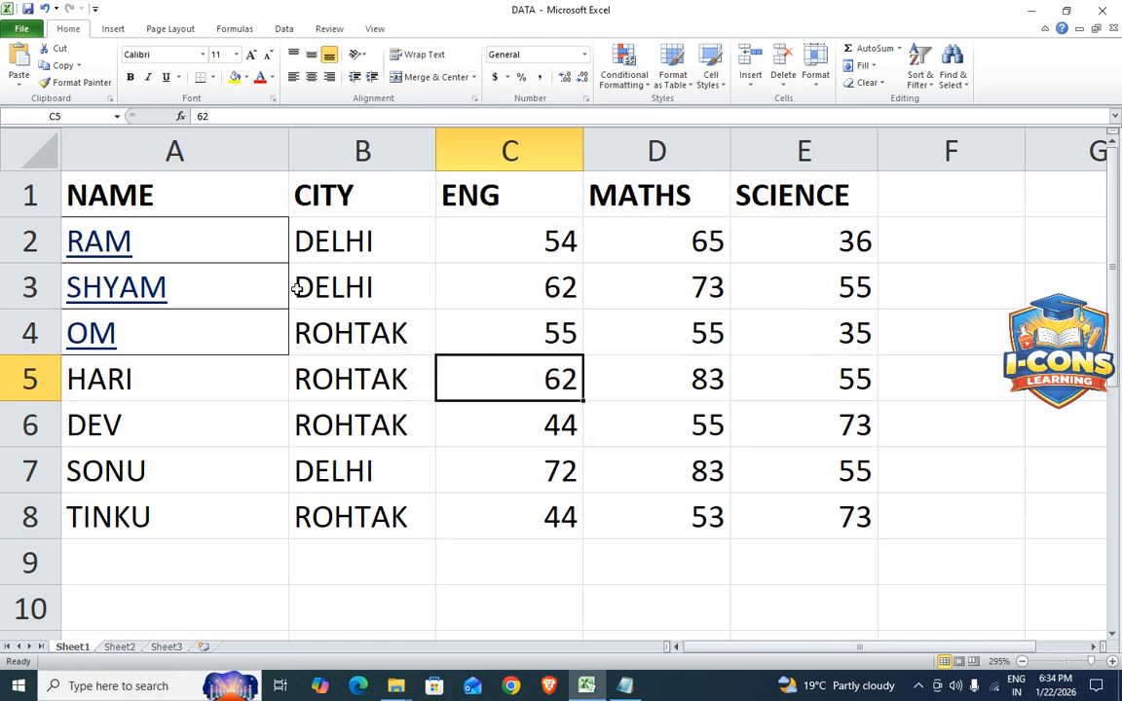
{"action": "left_click_drag", "start_coordinate": [231, 252], "coordinate": [231, 318]}
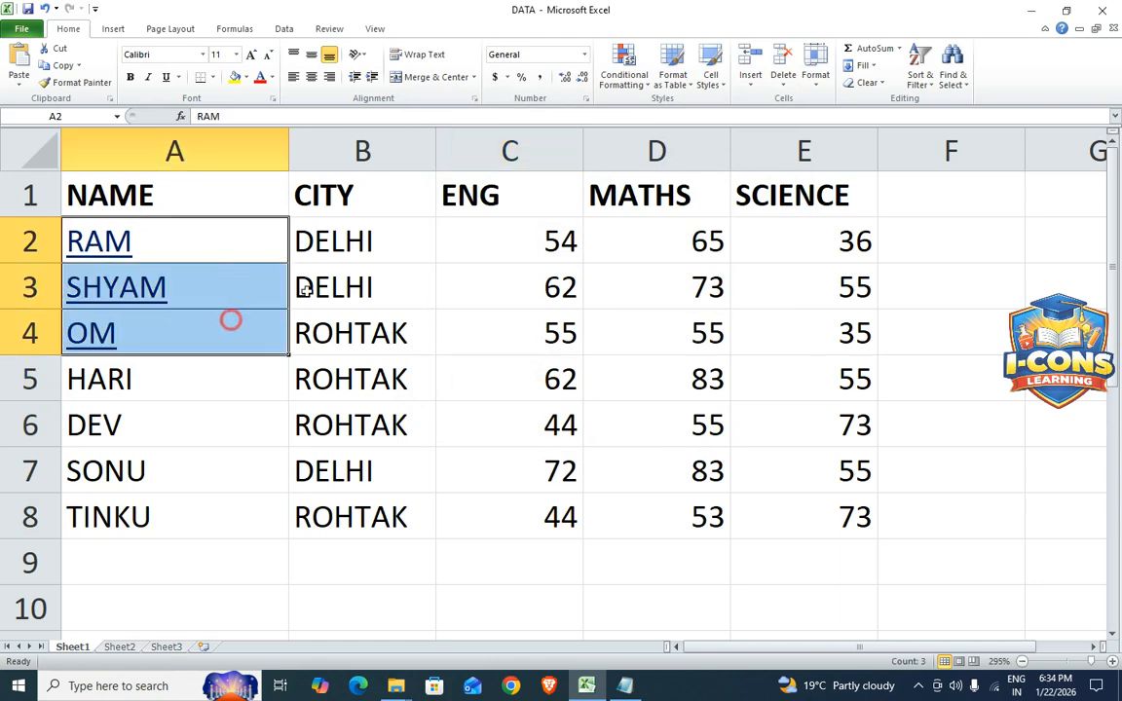
{"action": "left_click", "coordinate": [630, 83]}
{"action": "mouse_move", "coordinate": [651, 116]}
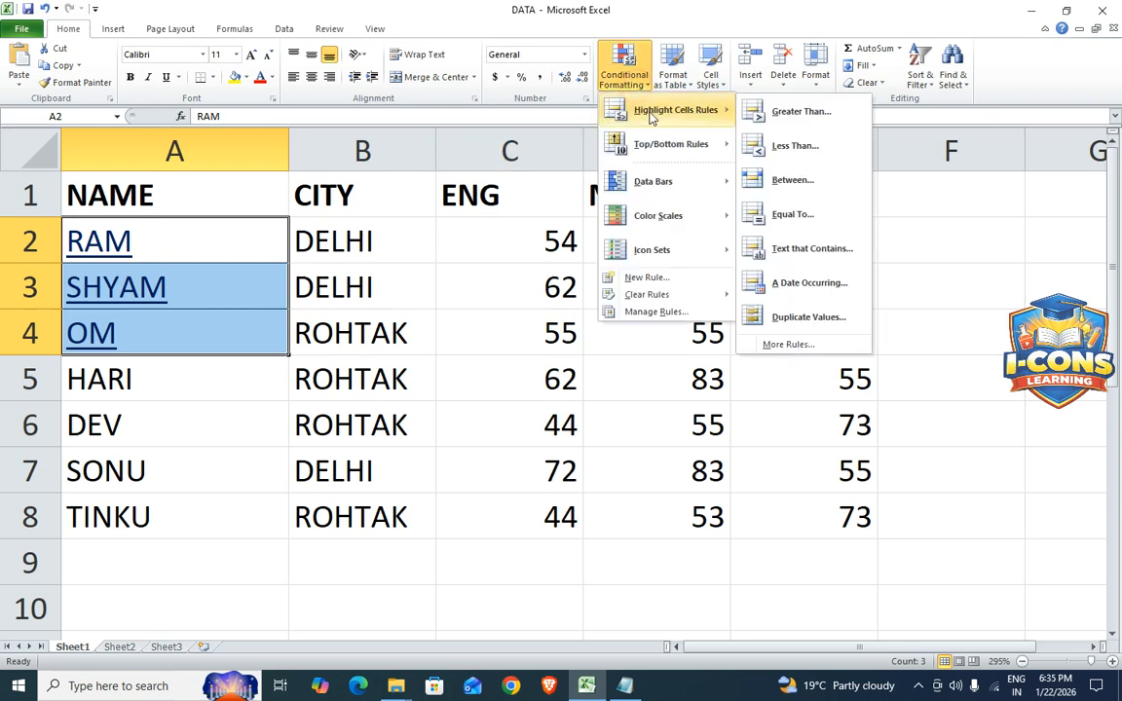
{"action": "left_click", "coordinate": [804, 249]}
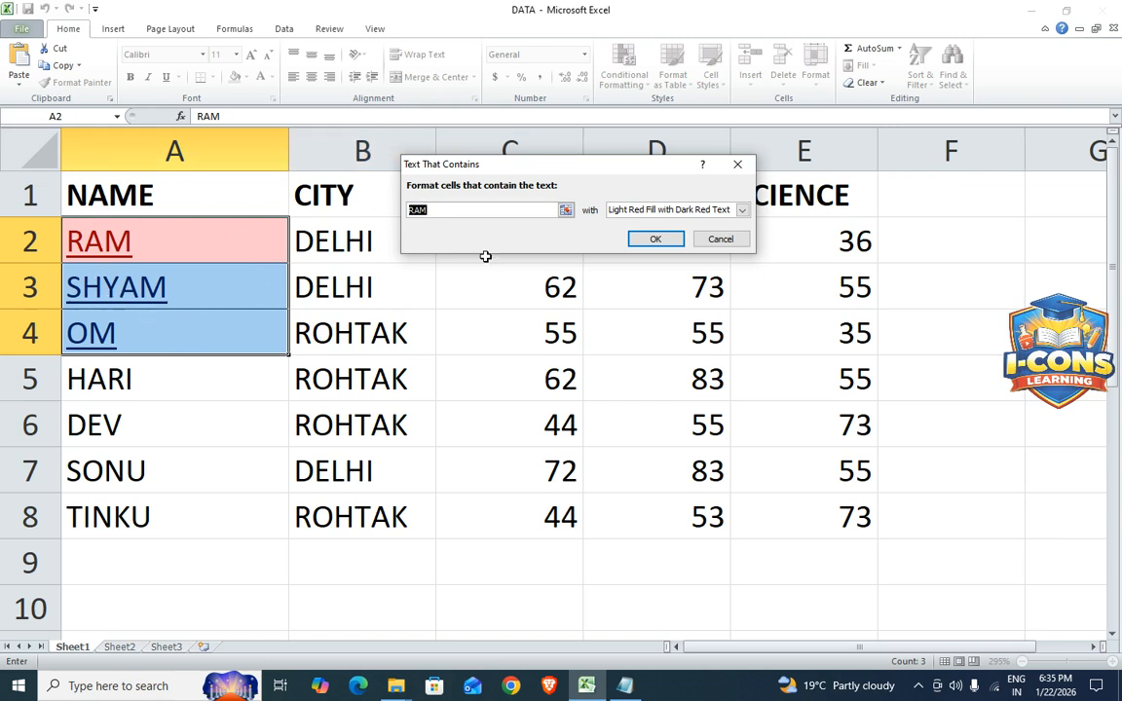
{"action": "left_click", "coordinate": [711, 239]}
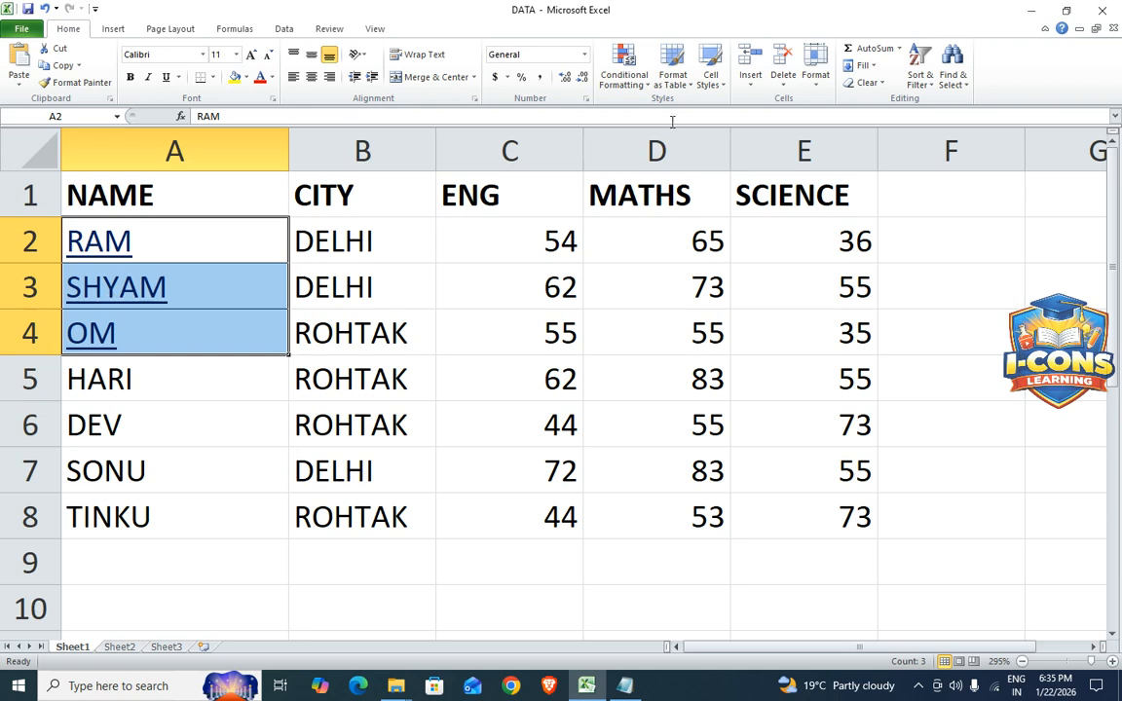
{"action": "left_click", "coordinate": [625, 66]}
{"action": "mouse_move", "coordinate": [681, 110]}
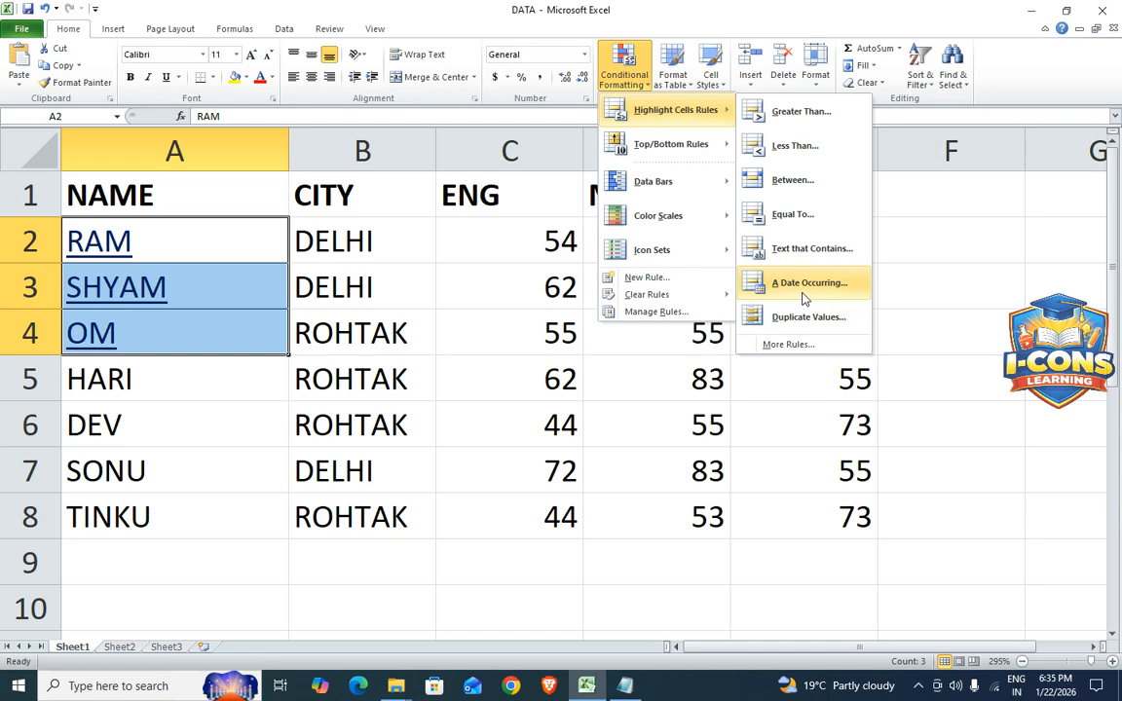
{"action": "left_click", "coordinate": [609, 416]}
{"action": "left_click", "coordinate": [616, 423]}
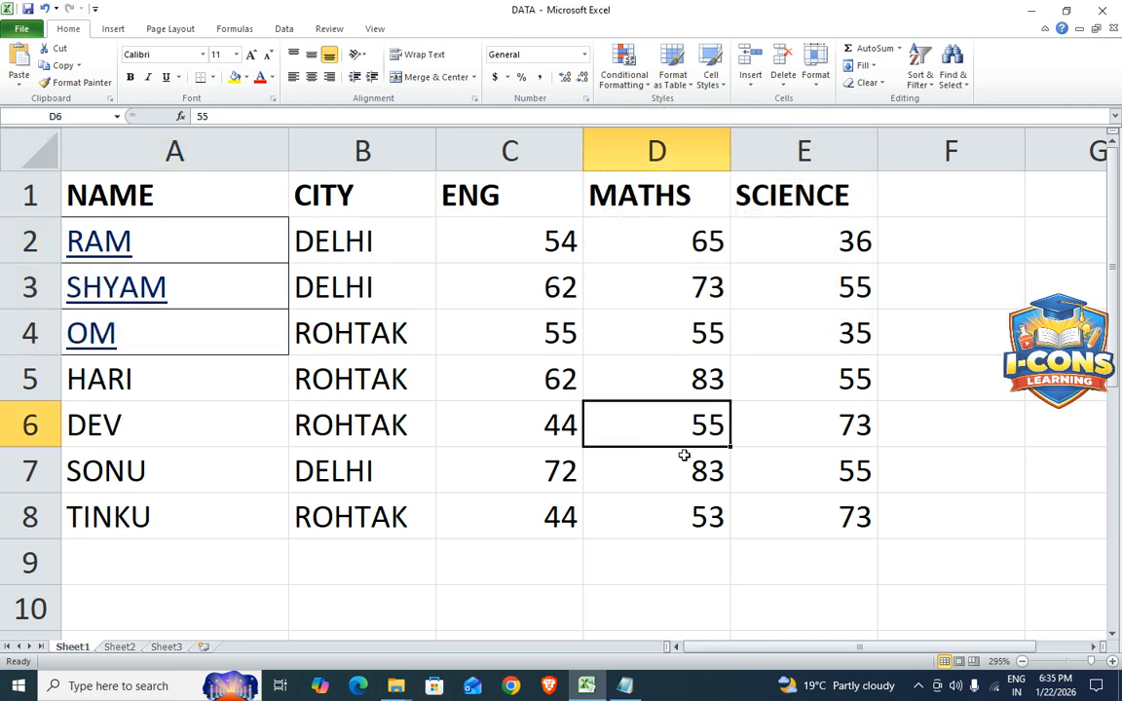
- Highlight duplicate ENG marks in C2:C8 using Green Fill with Dark Green Text
{"action": "left_click_drag", "start_coordinate": [550, 236], "coordinate": [571, 506]}
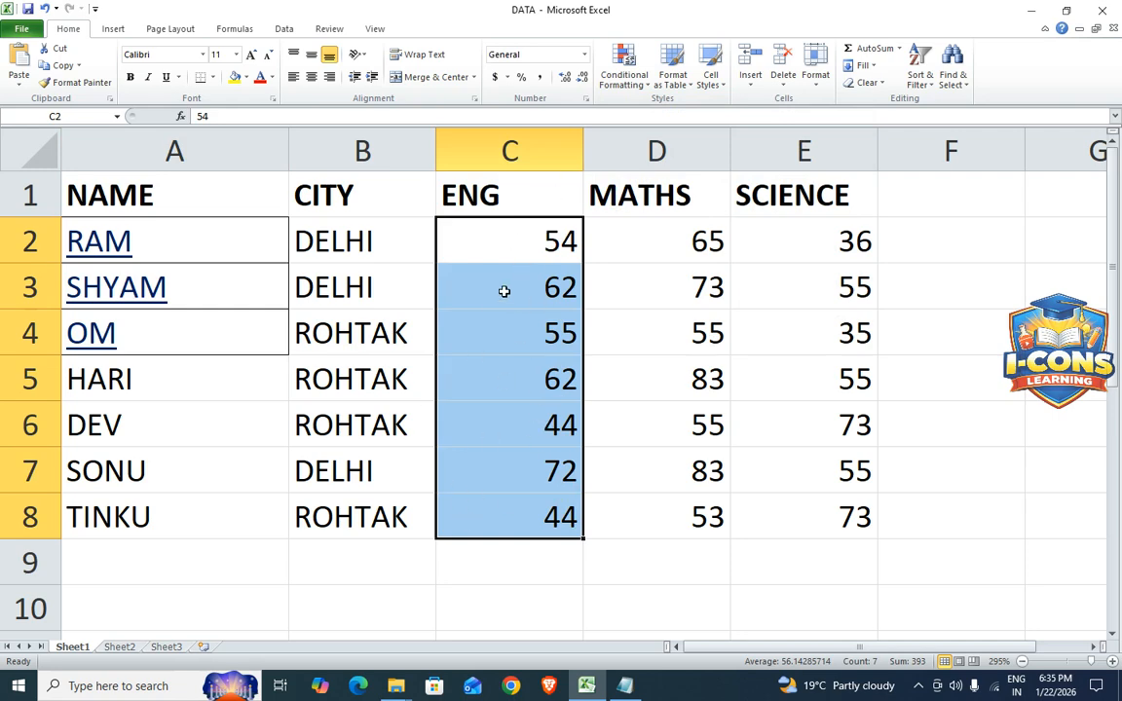
{"action": "left_click", "coordinate": [641, 87]}
{"action": "mouse_move", "coordinate": [650, 114]}
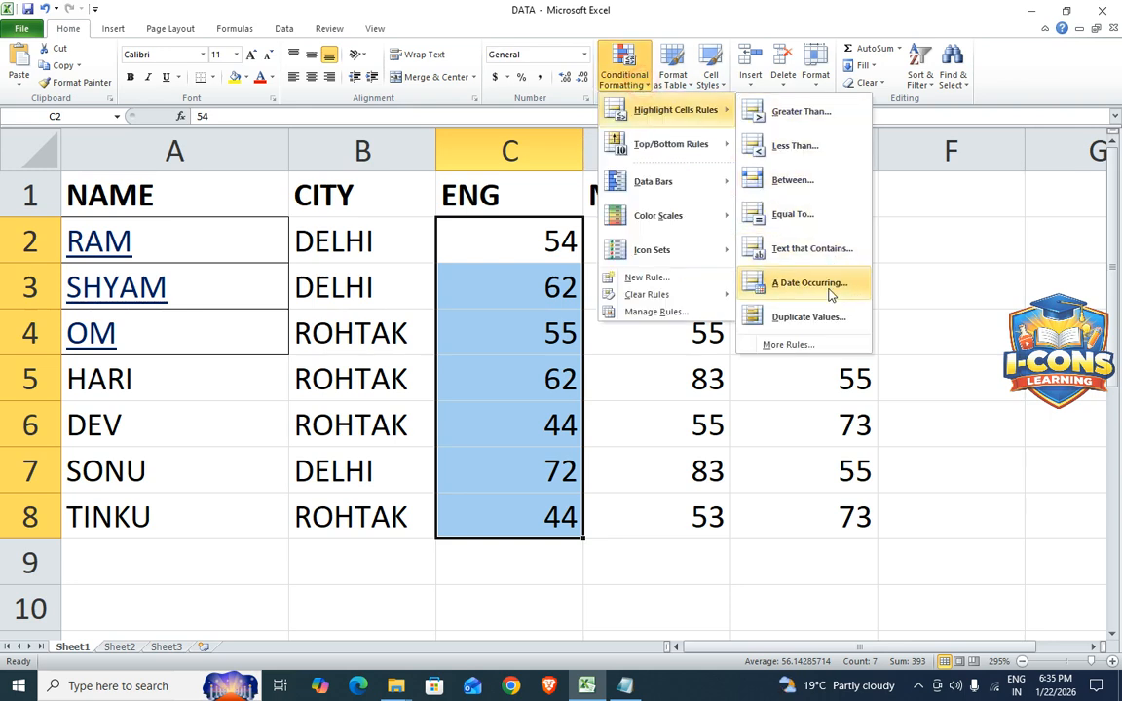
{"action": "left_click", "coordinate": [779, 321]}
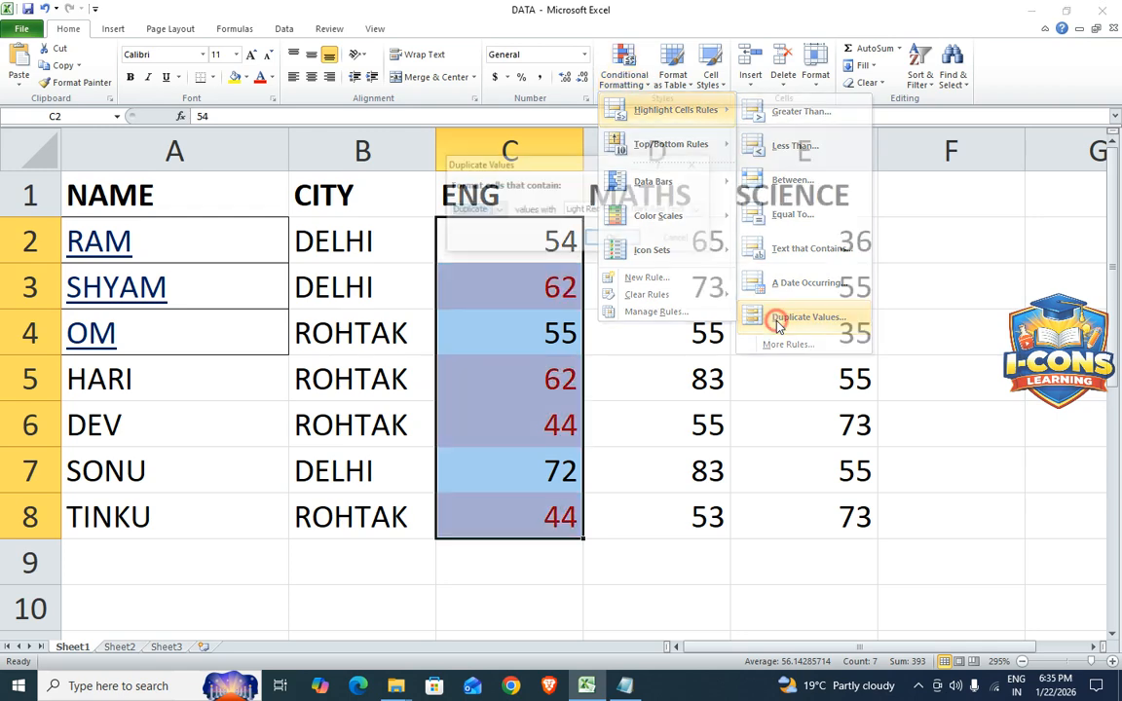
{"action": "left_click_drag", "start_coordinate": [580, 170], "coordinate": [798, 123]}
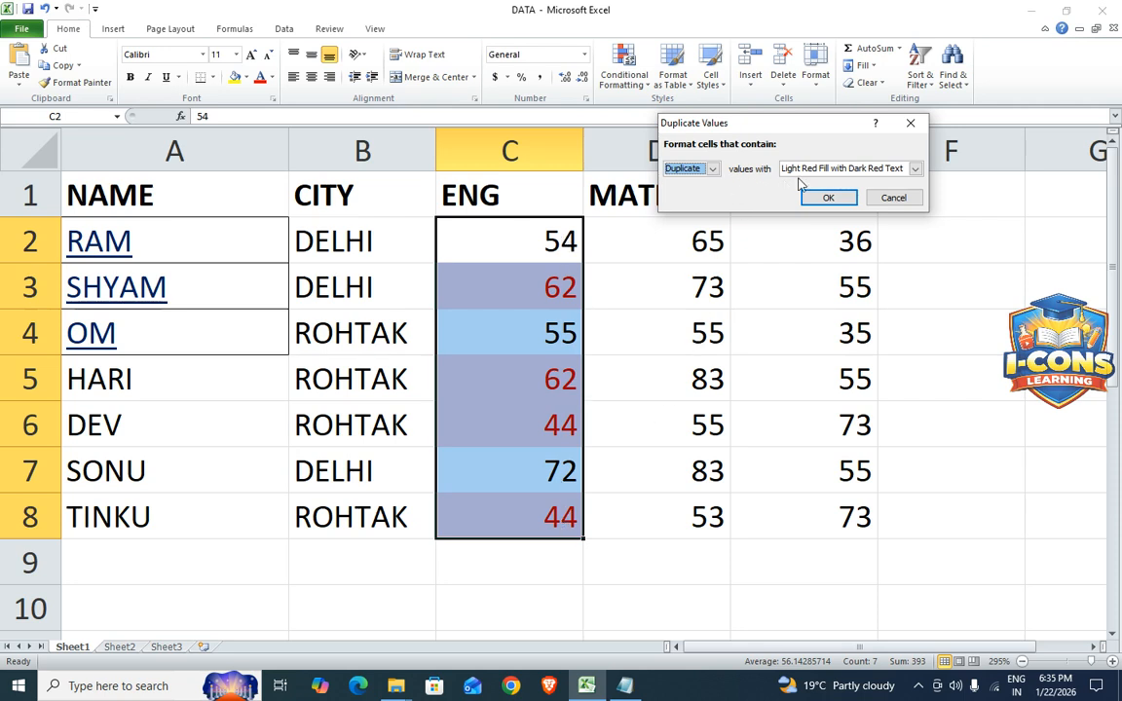
{"action": "left_click", "coordinate": [915, 168]}
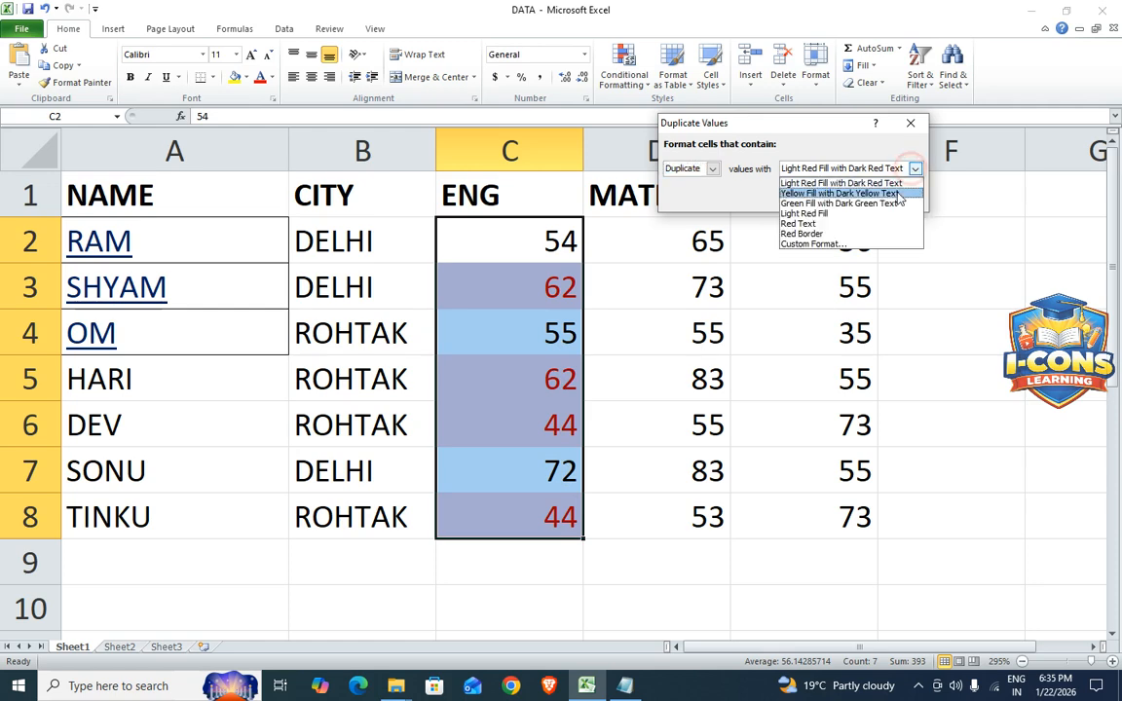
{"action": "left_click", "coordinate": [816, 203]}
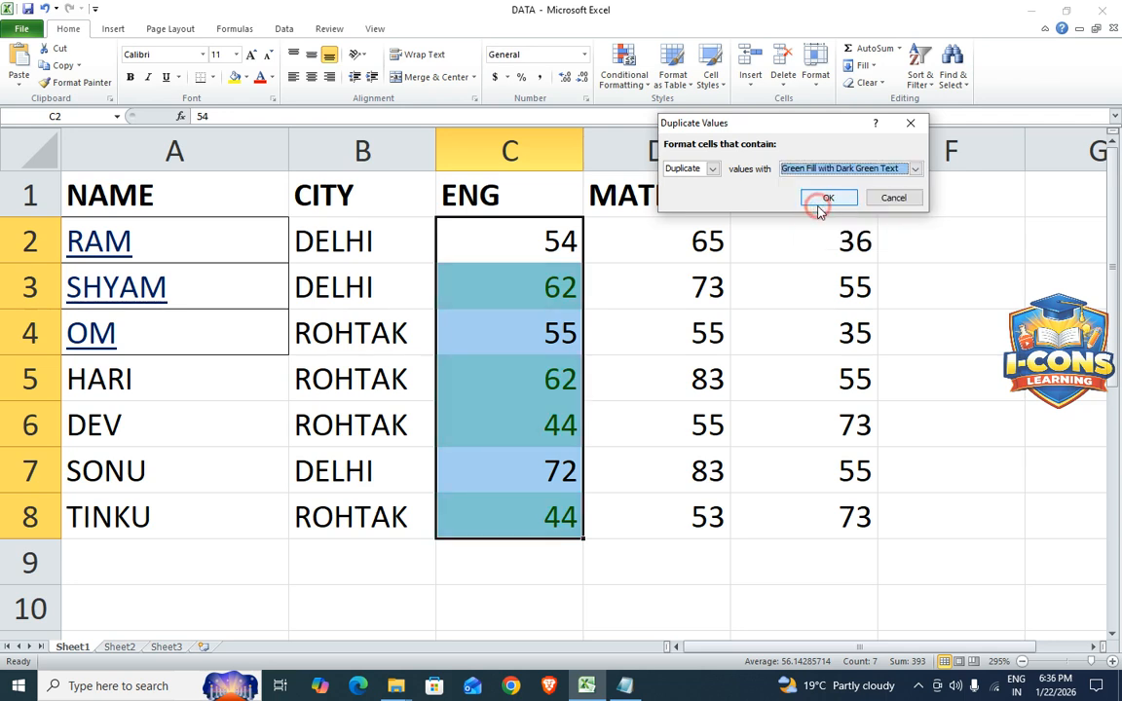
{"action": "left_click", "coordinate": [828, 199]}
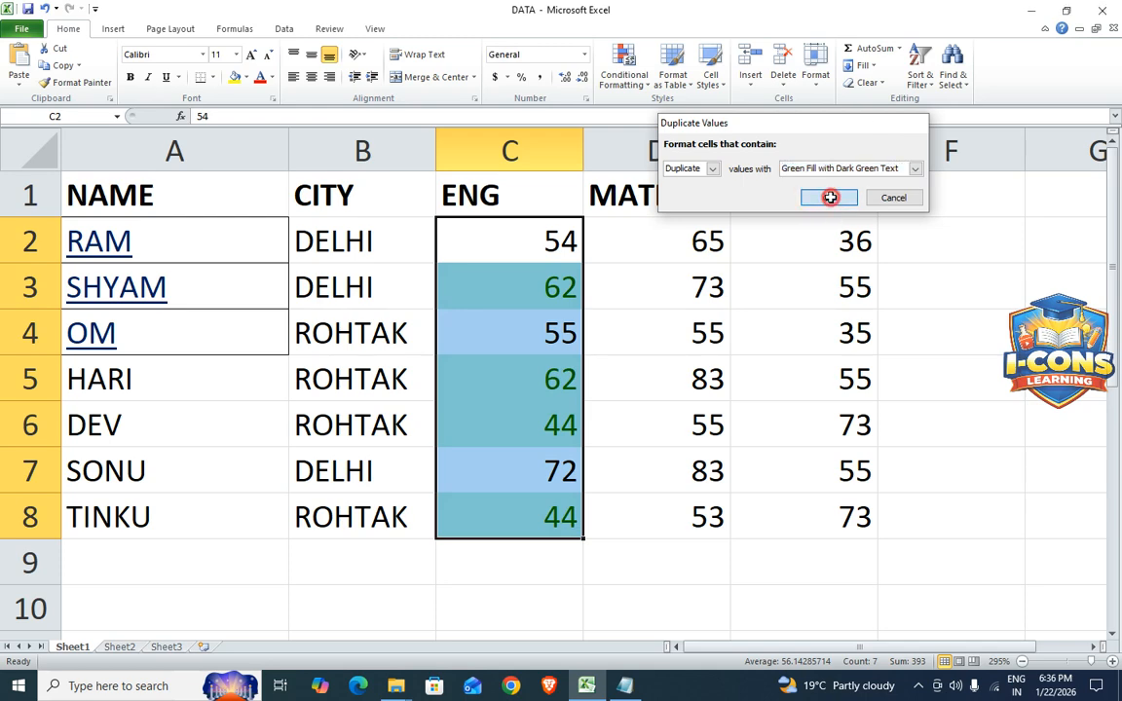
- Compare the highlighted cells in the ENG column to see which marks are repeated
{"action": "left_click", "coordinate": [795, 346]}
{"action": "left_click", "coordinate": [524, 282]}
{"action": "left_click", "coordinate": [534, 376]}
{"action": "left_click", "coordinate": [542, 284]}
{"action": "left_click", "coordinate": [555, 380]}
{"action": "left_click", "coordinate": [475, 425]}
{"action": "left_click", "coordinate": [487, 277]}
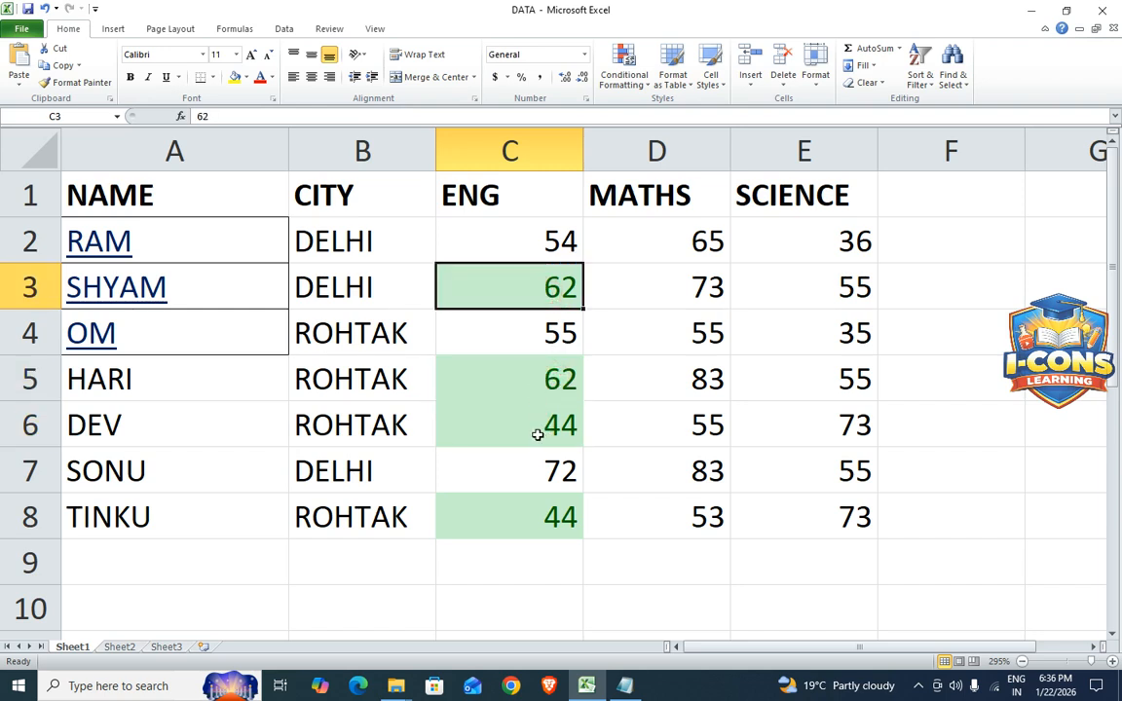
- Review the rule types offered for a new formatting rule, then close it without creating one
{"action": "left_click", "coordinate": [624, 70]}
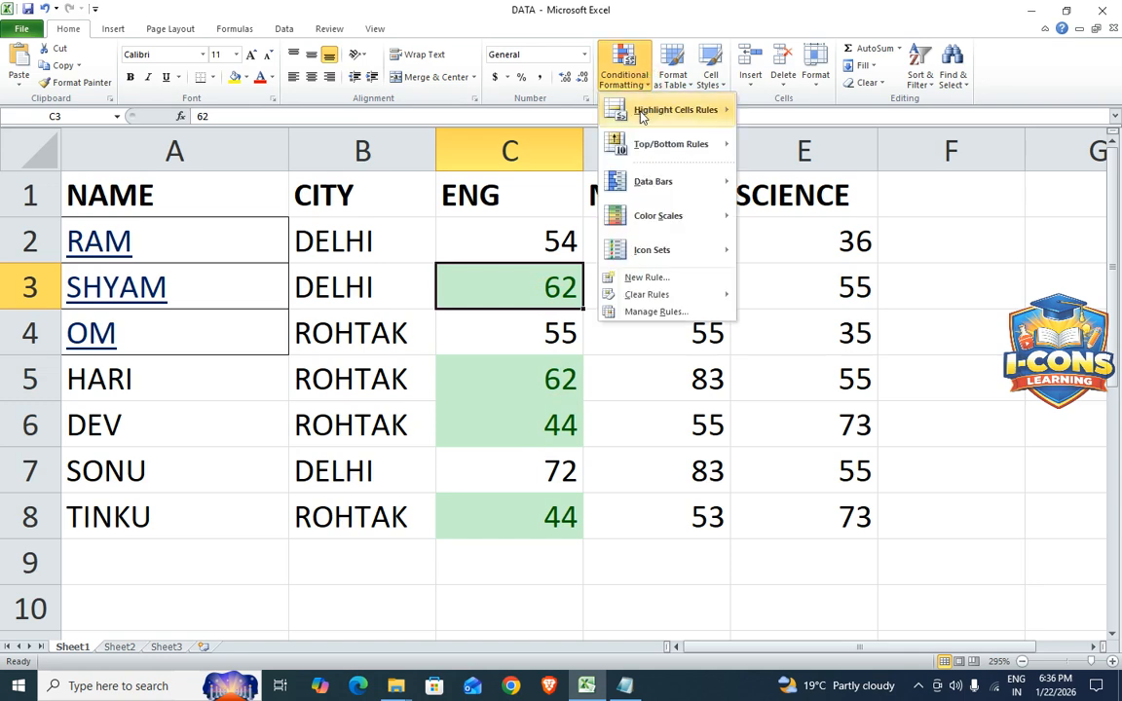
{"action": "mouse_move", "coordinate": [639, 115]}
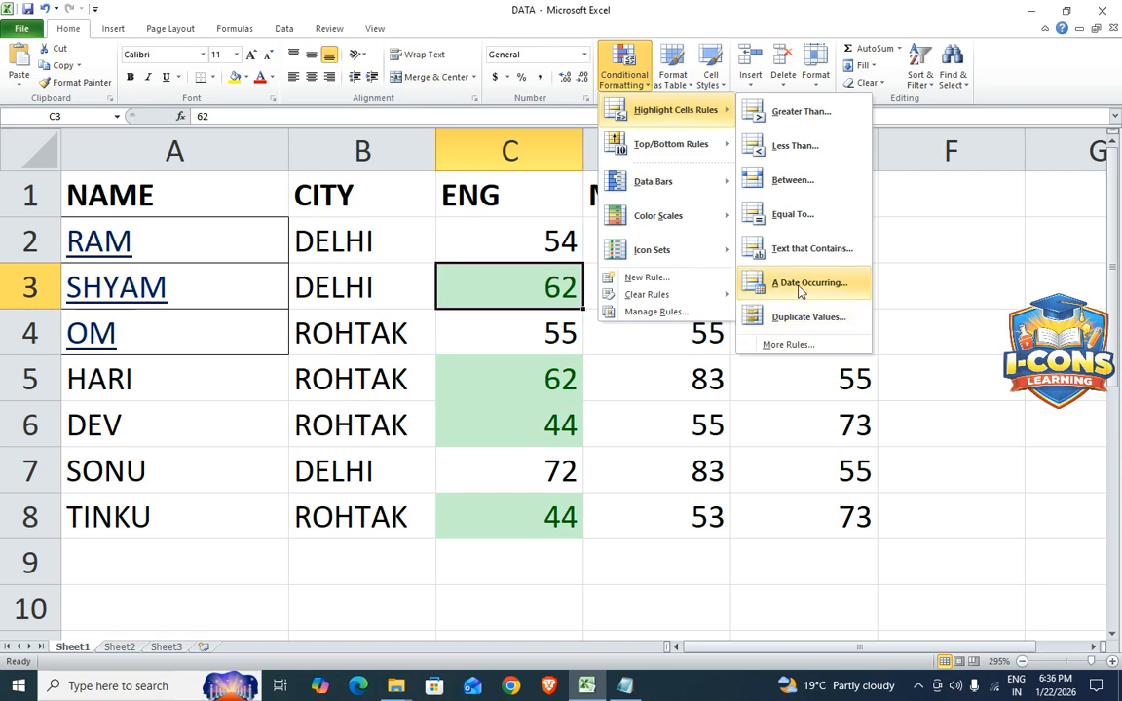
{"action": "left_click", "coordinate": [789, 344]}
{"action": "left_click_drag", "start_coordinate": [720, 35], "coordinate": [565, 78]}
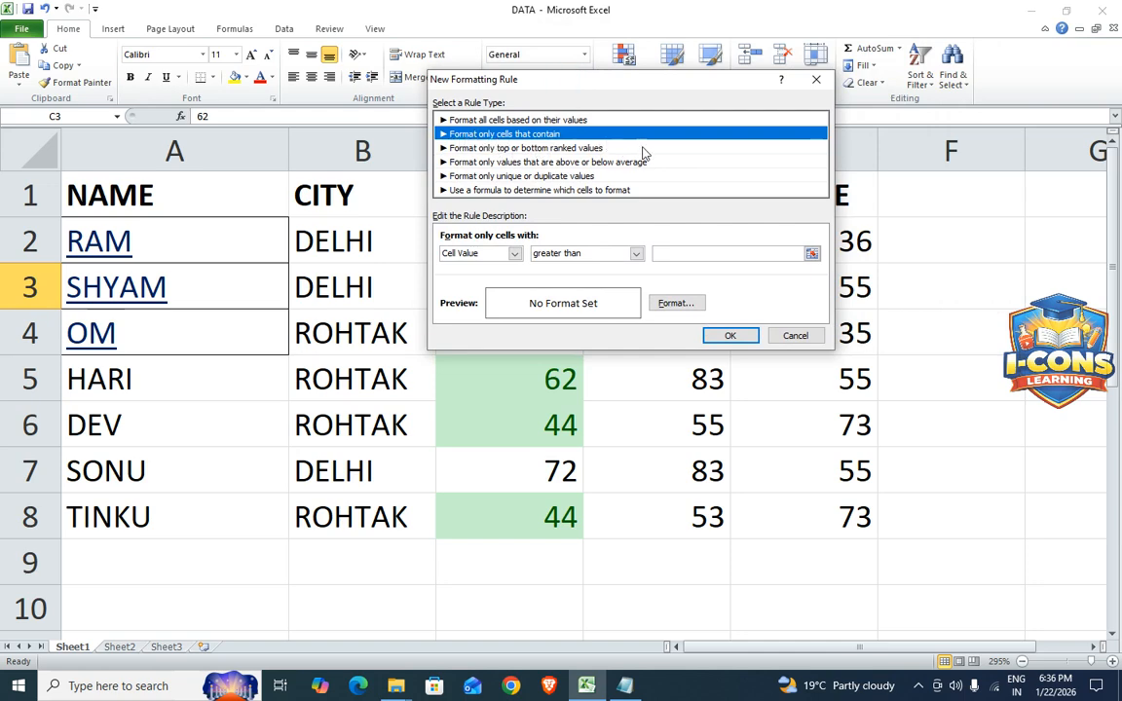
{"action": "left_click", "coordinate": [793, 335]}
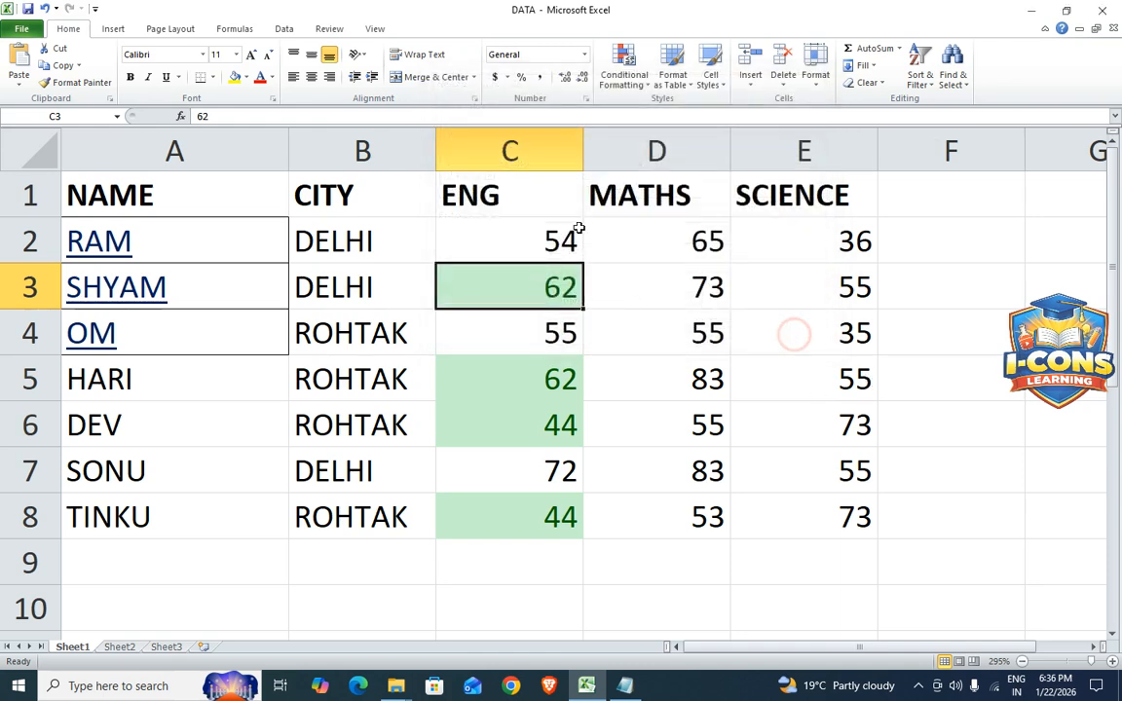
{"action": "left_click", "coordinate": [624, 73]}
{"action": "mouse_move", "coordinate": [667, 114]}
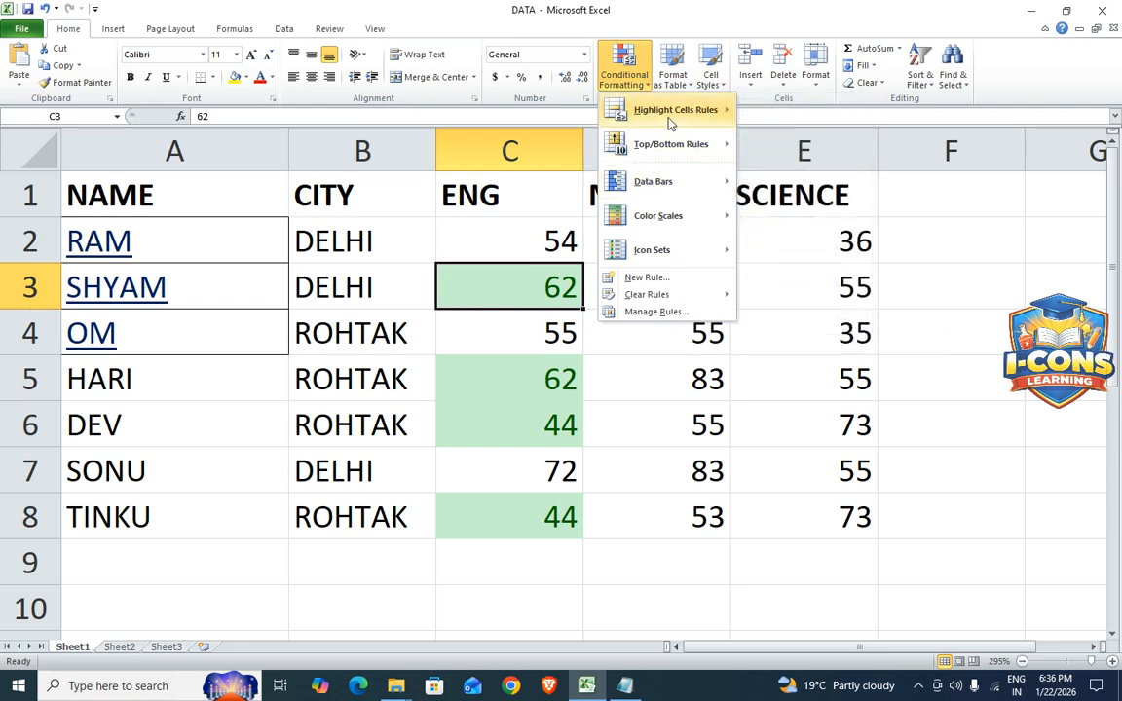
{"action": "mouse_move", "coordinate": [710, 122]}
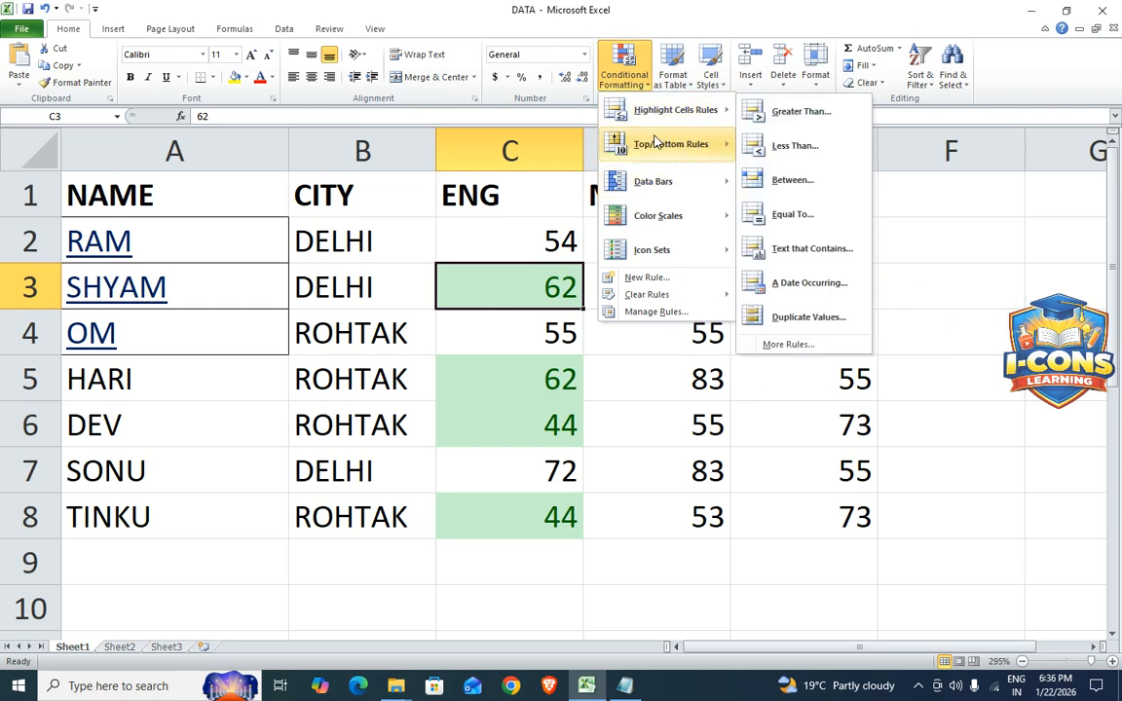
{"action": "mouse_move", "coordinate": [624, 157]}
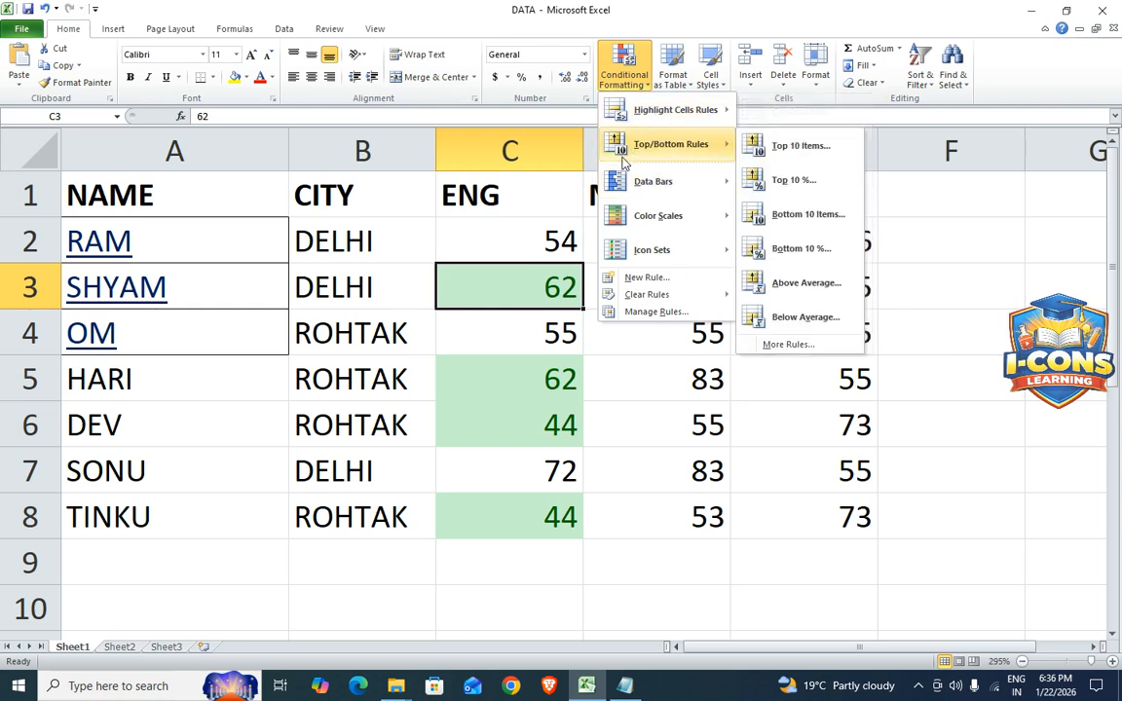
{"action": "left_click", "coordinate": [653, 394]}
{"action": "left_click", "coordinate": [653, 358]}
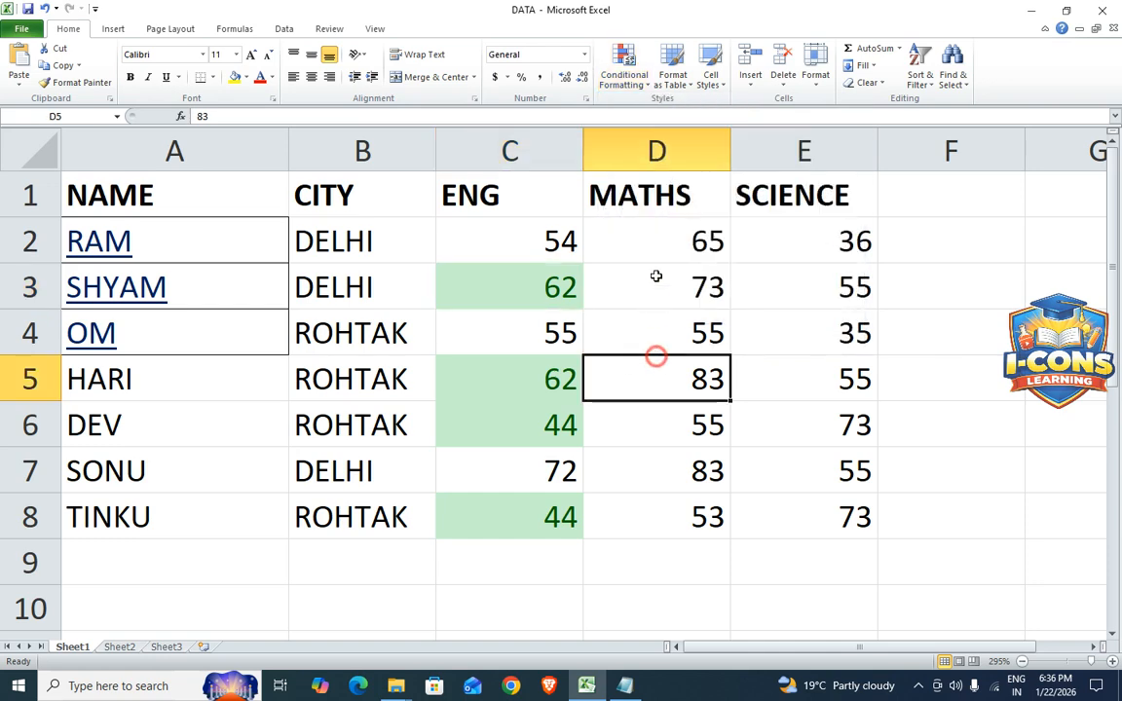
{"action": "left_click_drag", "start_coordinate": [670, 223], "coordinate": [671, 514]}
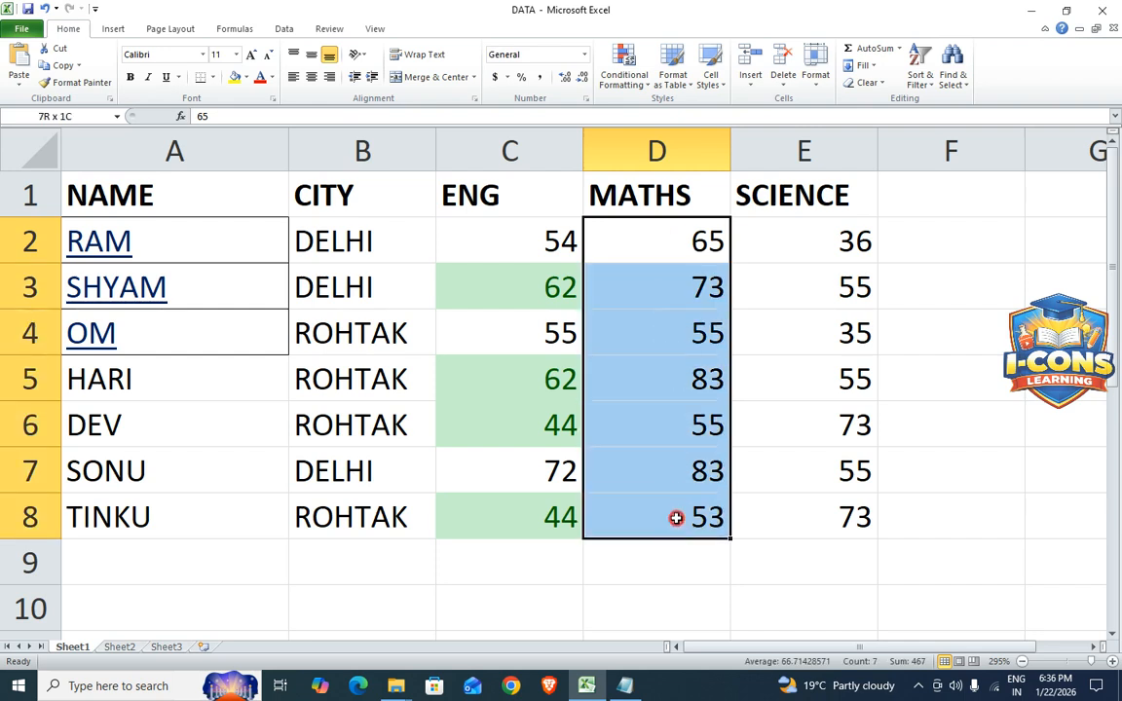
{"action": "left_click", "coordinate": [623, 78]}
{"action": "mouse_move", "coordinate": [650, 153]}
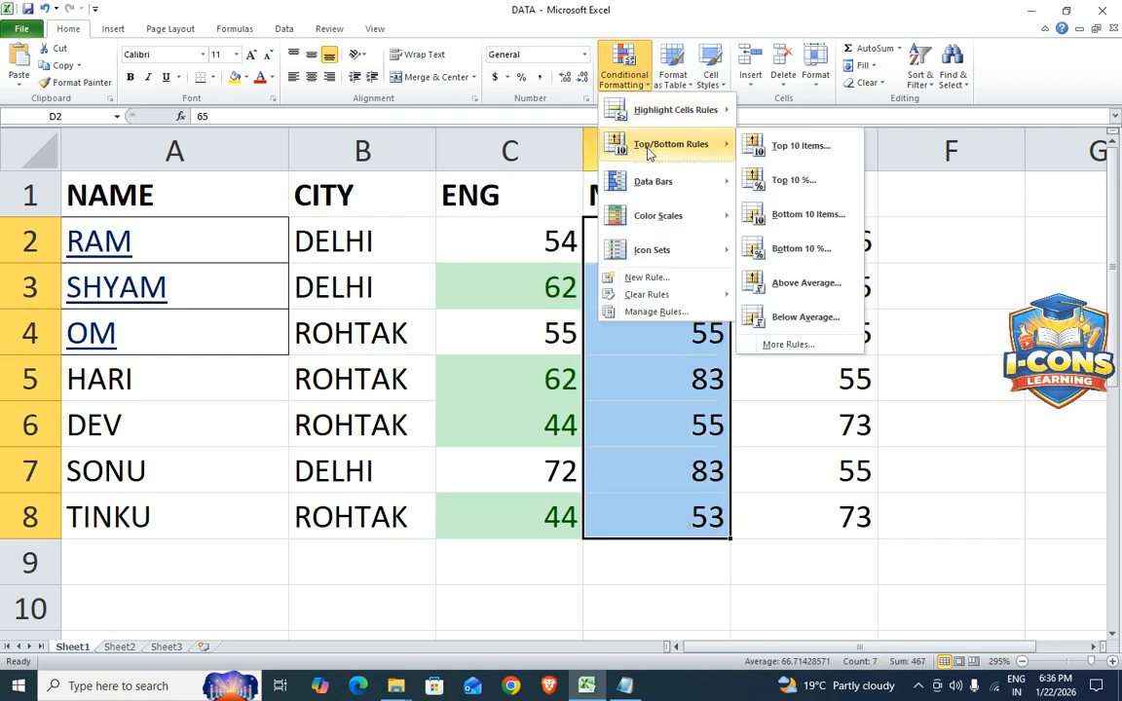
{"action": "left_click", "coordinate": [651, 376]}
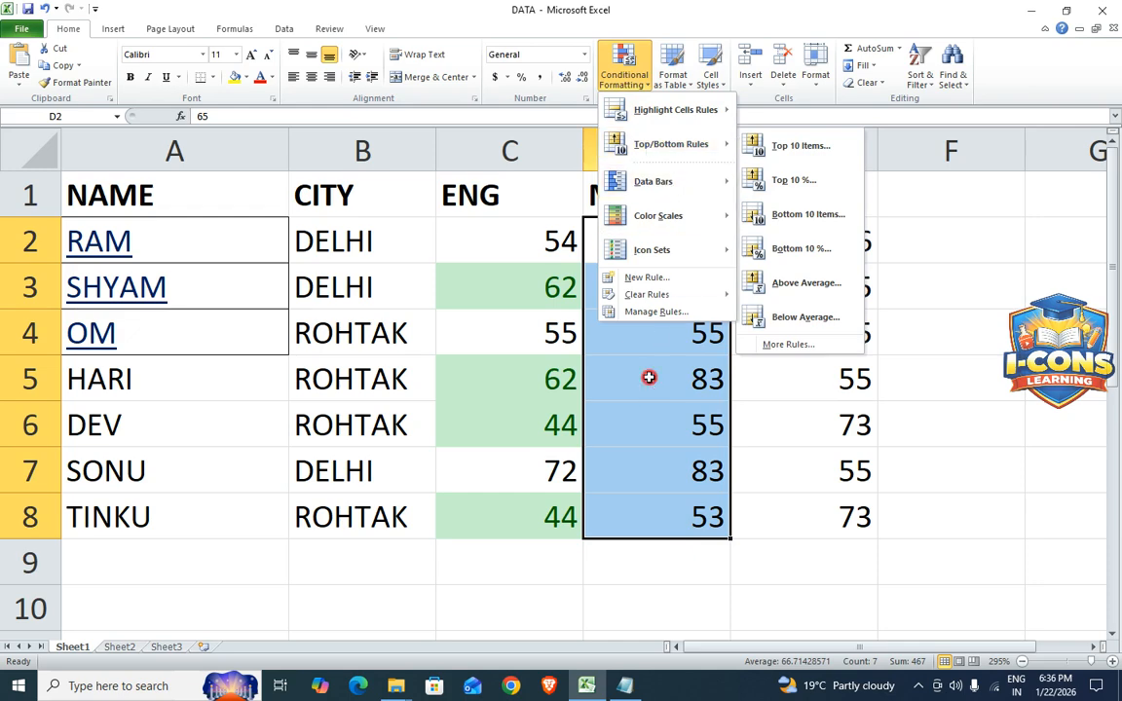
{"action": "left_click", "coordinate": [823, 378]}
- Try a Top 10 Items rule on the MATHS marks in D2:D8 with the rank set to 1
{"action": "left_click_drag", "start_coordinate": [668, 229], "coordinate": [699, 516]}
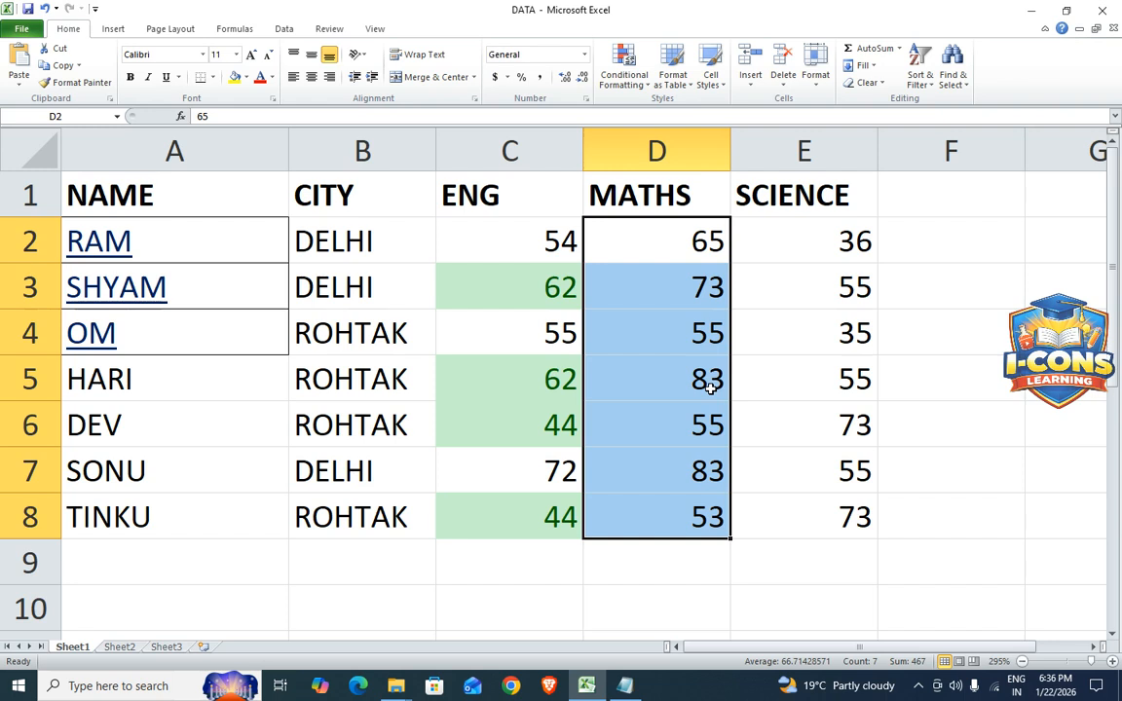
{"action": "left_click", "coordinate": [624, 76]}
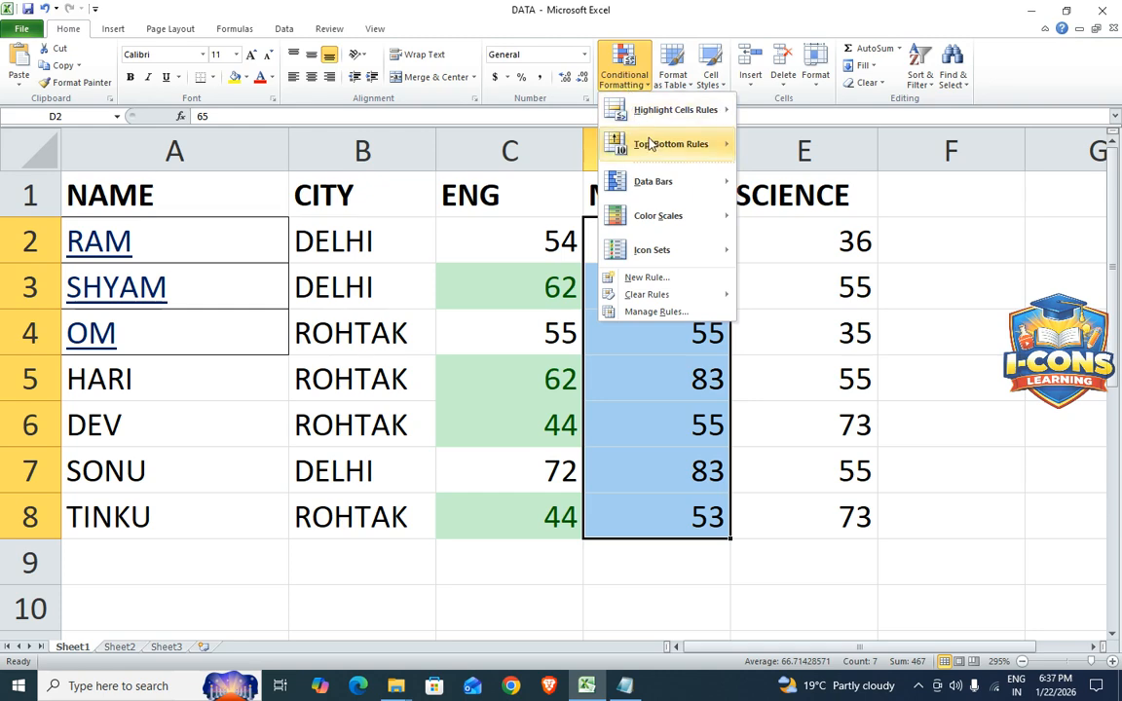
{"action": "mouse_move", "coordinate": [650, 143]}
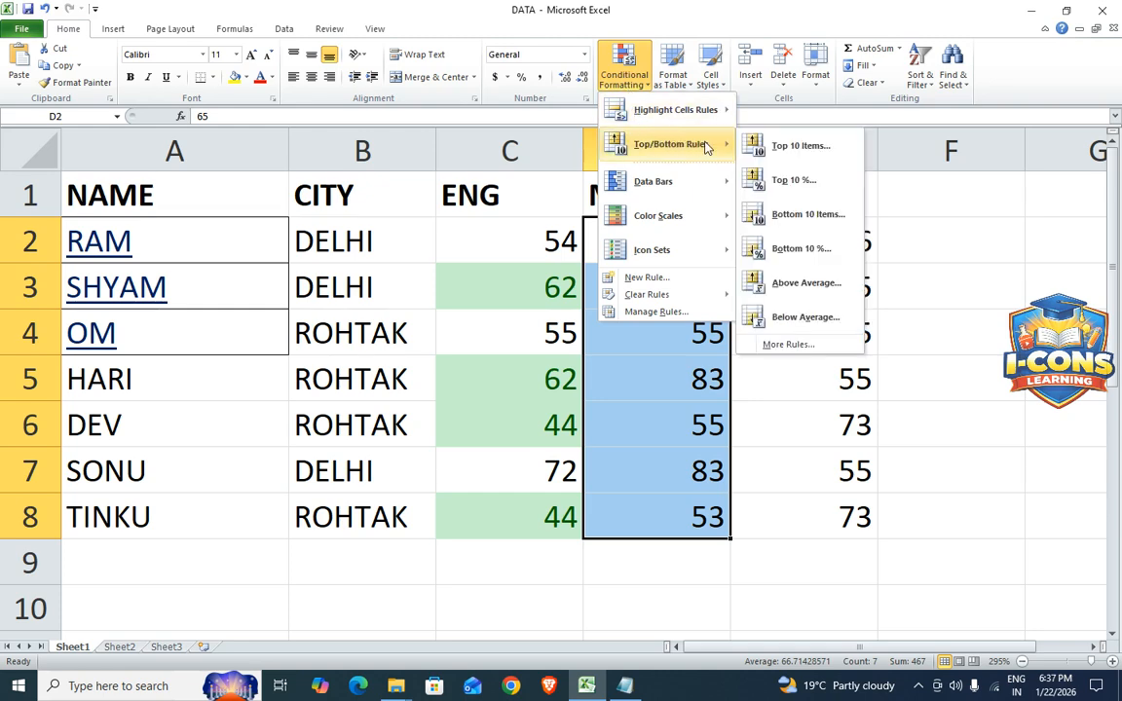
{"action": "left_click", "coordinate": [781, 148]}
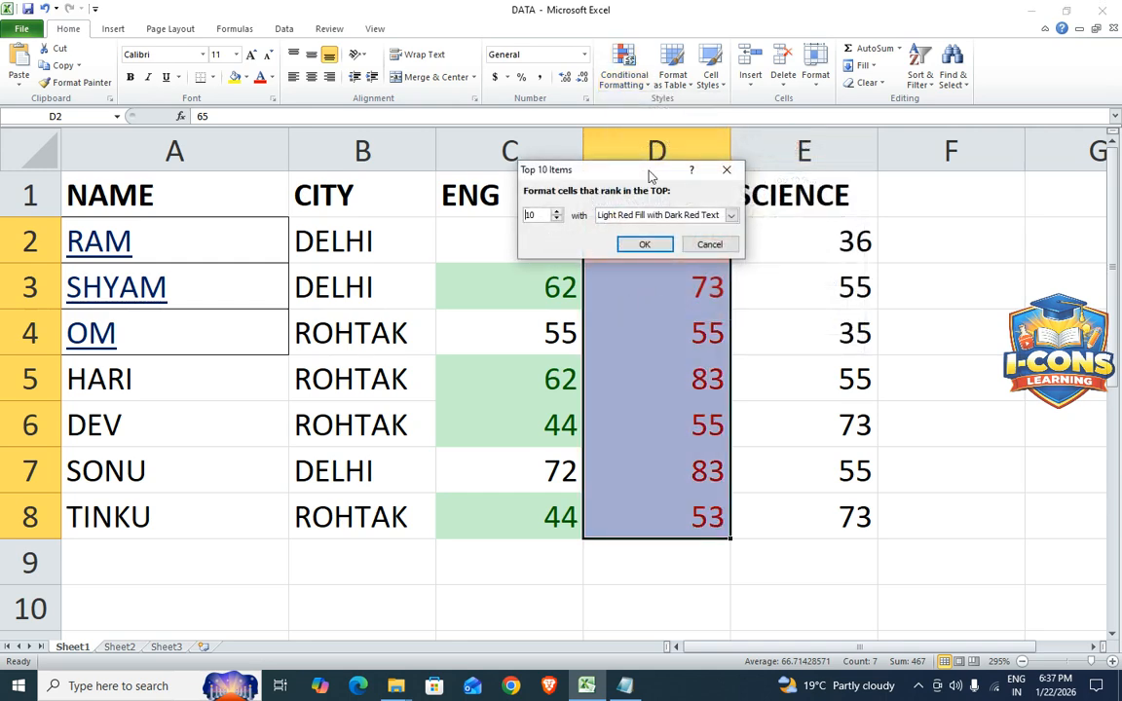
{"action": "left_click_drag", "start_coordinate": [647, 177], "coordinate": [720, 64]}
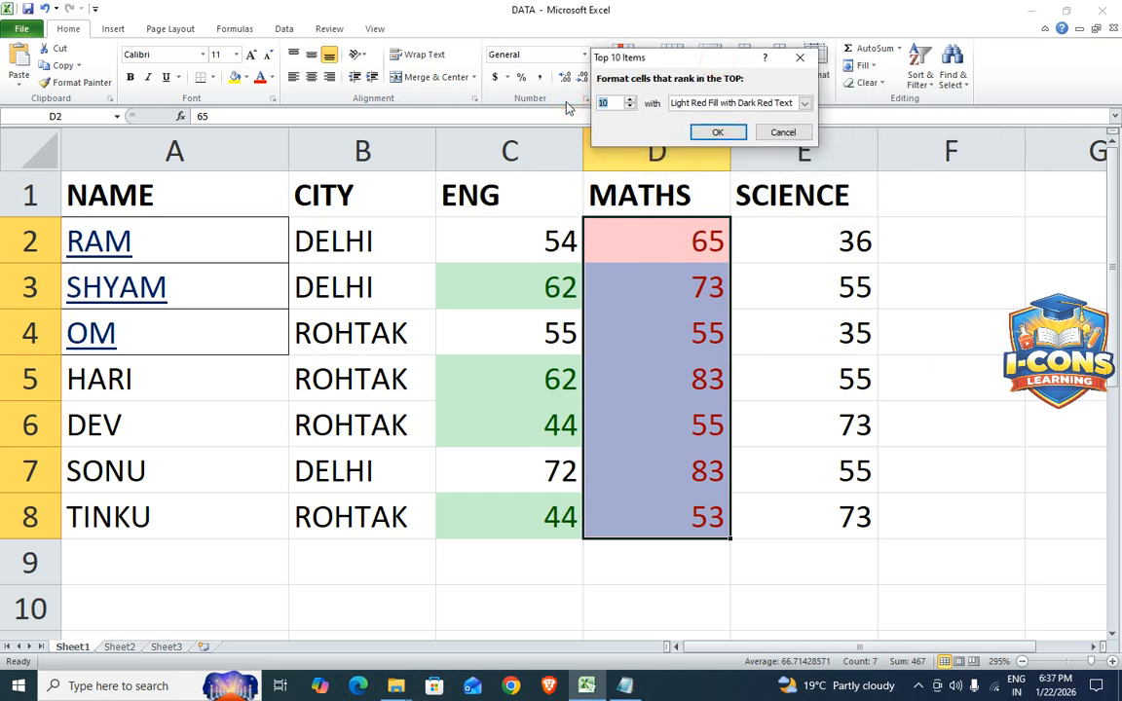
{"action": "type", "text": "1"}
{"action": "left_click_drag", "start_coordinate": [594, 60], "coordinate": [526, 109]}
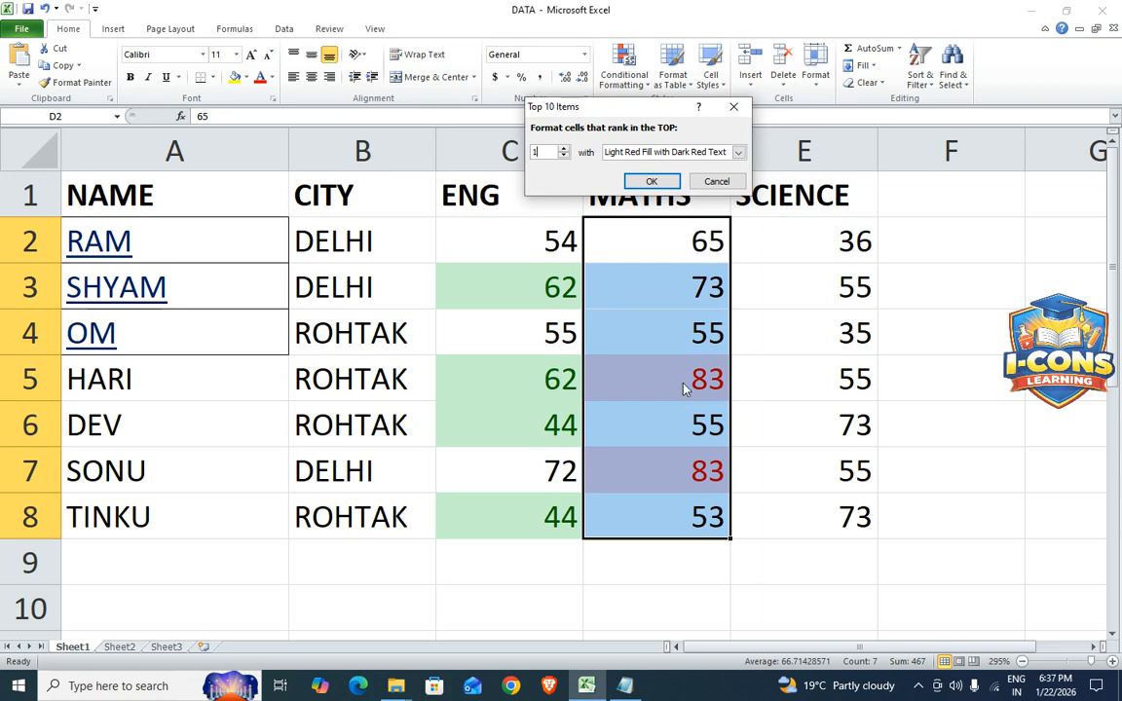
- Preview a custom format with a green font for the top-ranked MATHS marks, then cancel the rule
{"action": "left_click", "coordinate": [738, 152]}
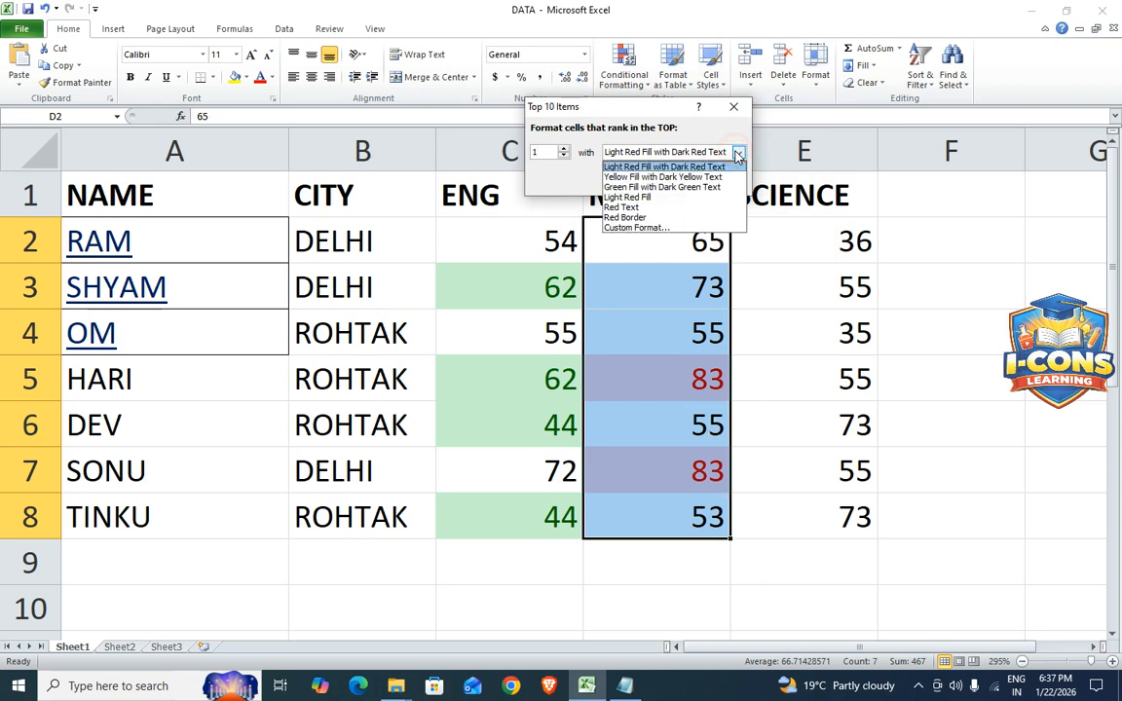
{"action": "left_click", "coordinate": [650, 230]}
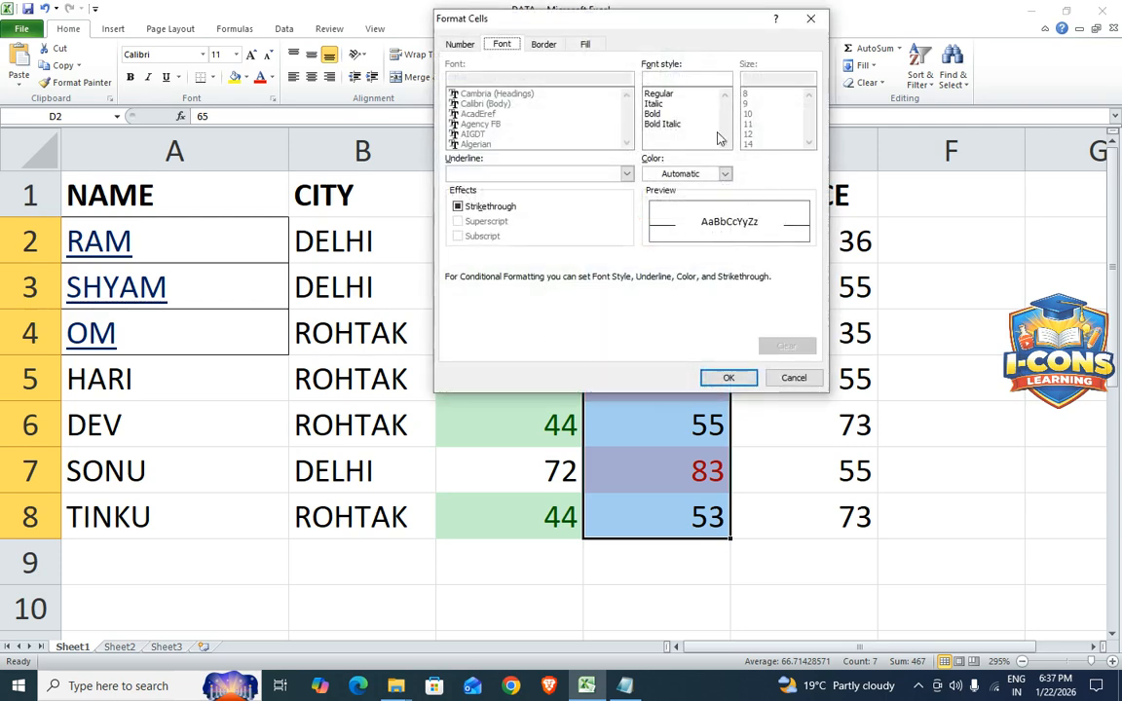
{"action": "left_click", "coordinate": [723, 173]}
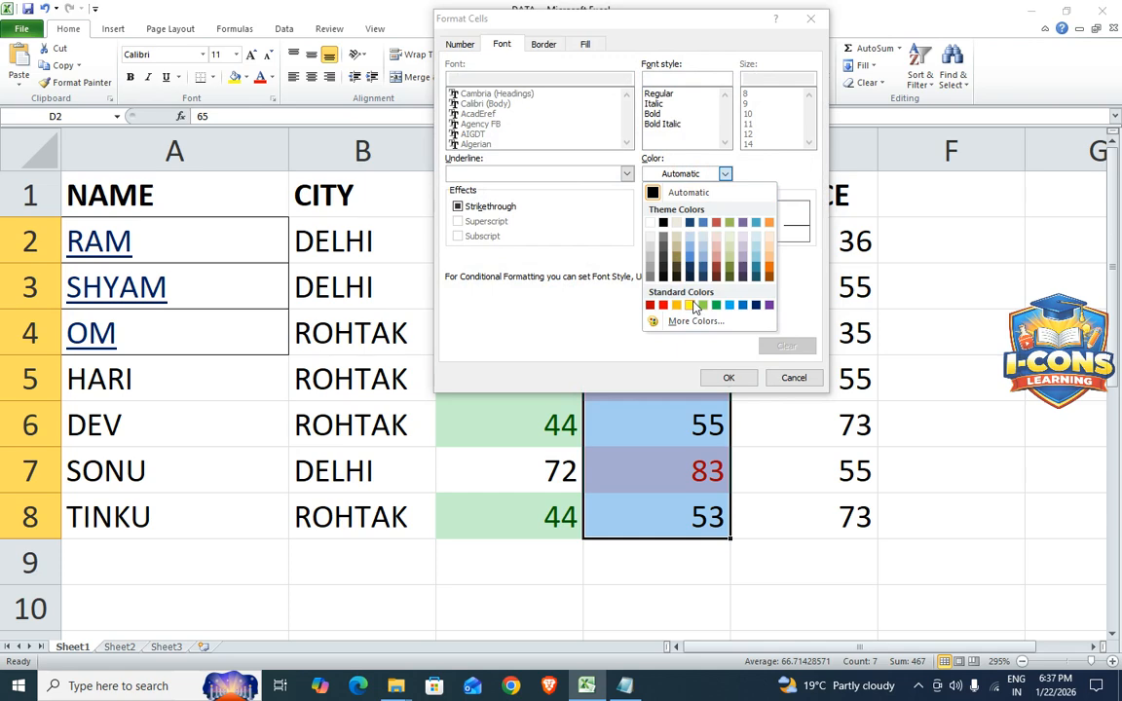
{"action": "left_click", "coordinate": [691, 304]}
{"action": "left_click", "coordinate": [688, 173]}
{"action": "left_click", "coordinate": [716, 305]}
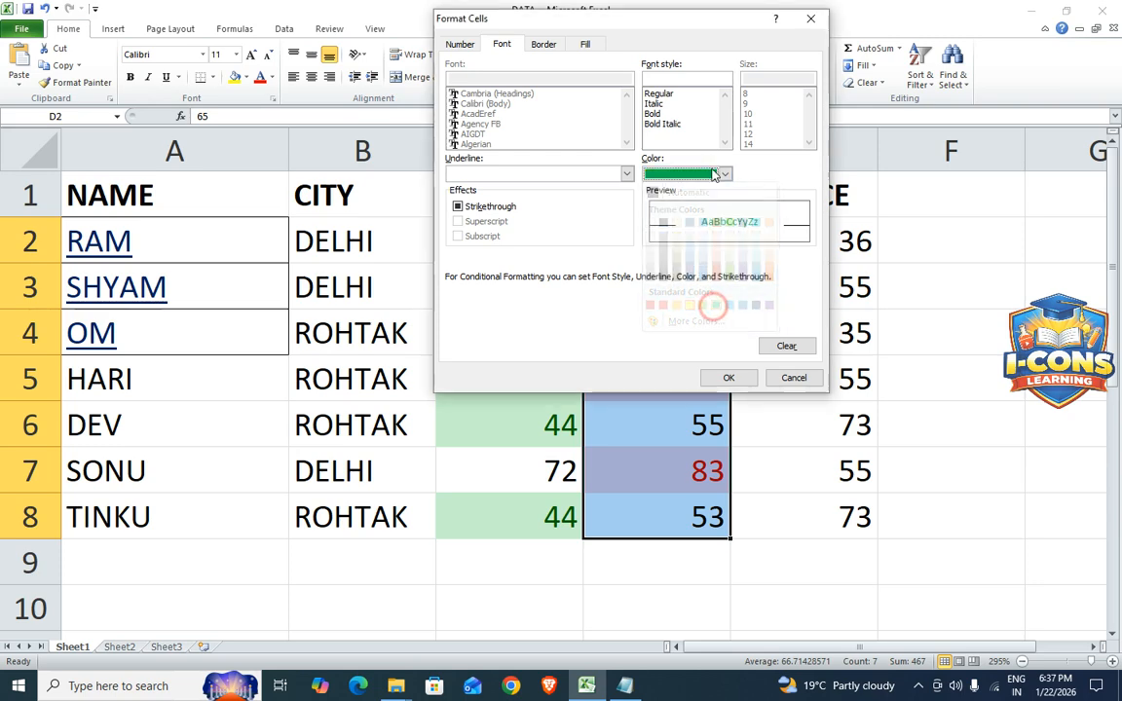
{"action": "left_click", "coordinate": [727, 376]}
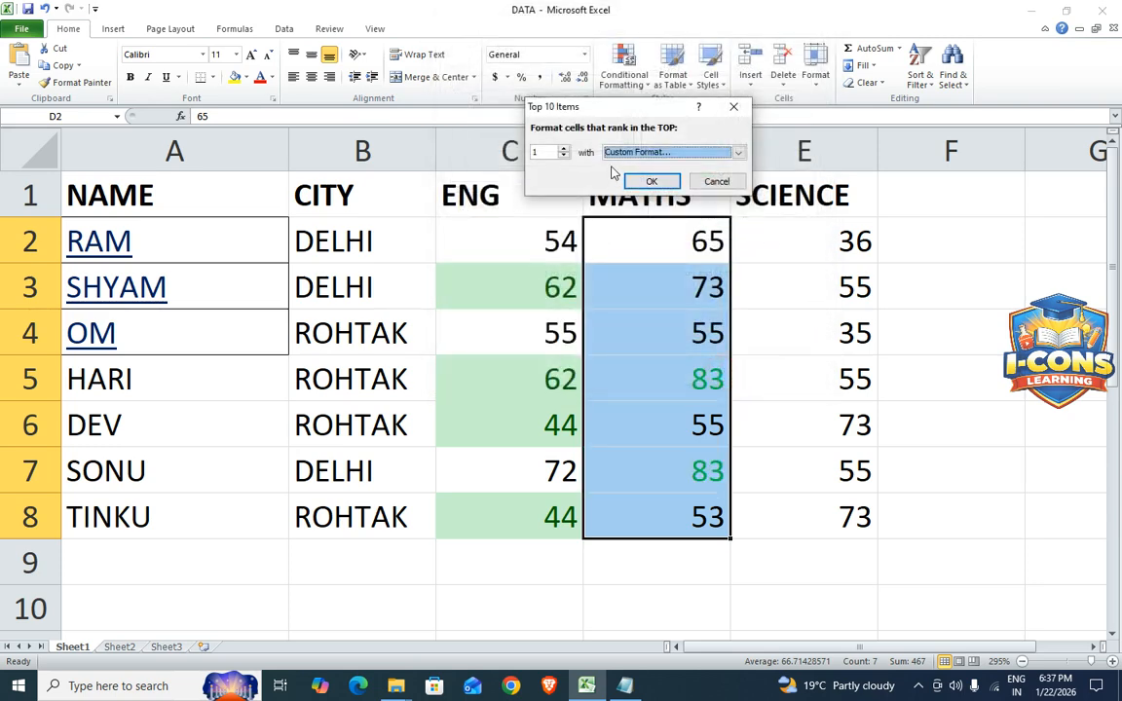
{"action": "left_click_drag", "start_coordinate": [563, 105], "coordinate": [766, 150]}
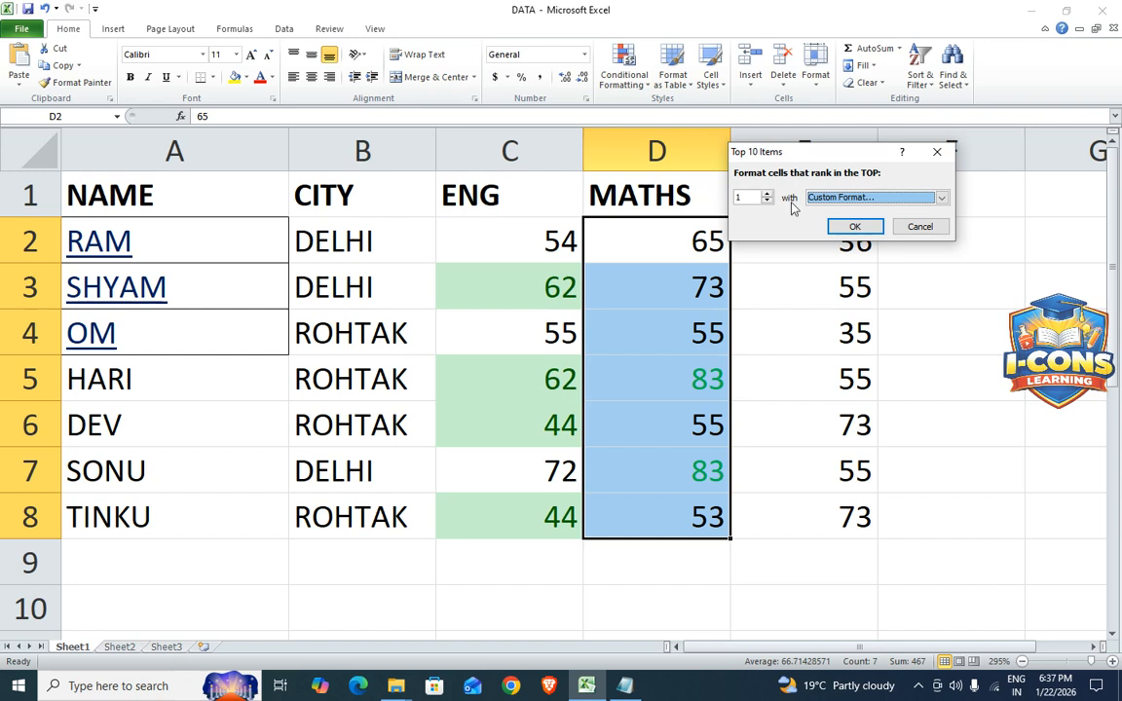
{"action": "left_click", "coordinate": [905, 230]}
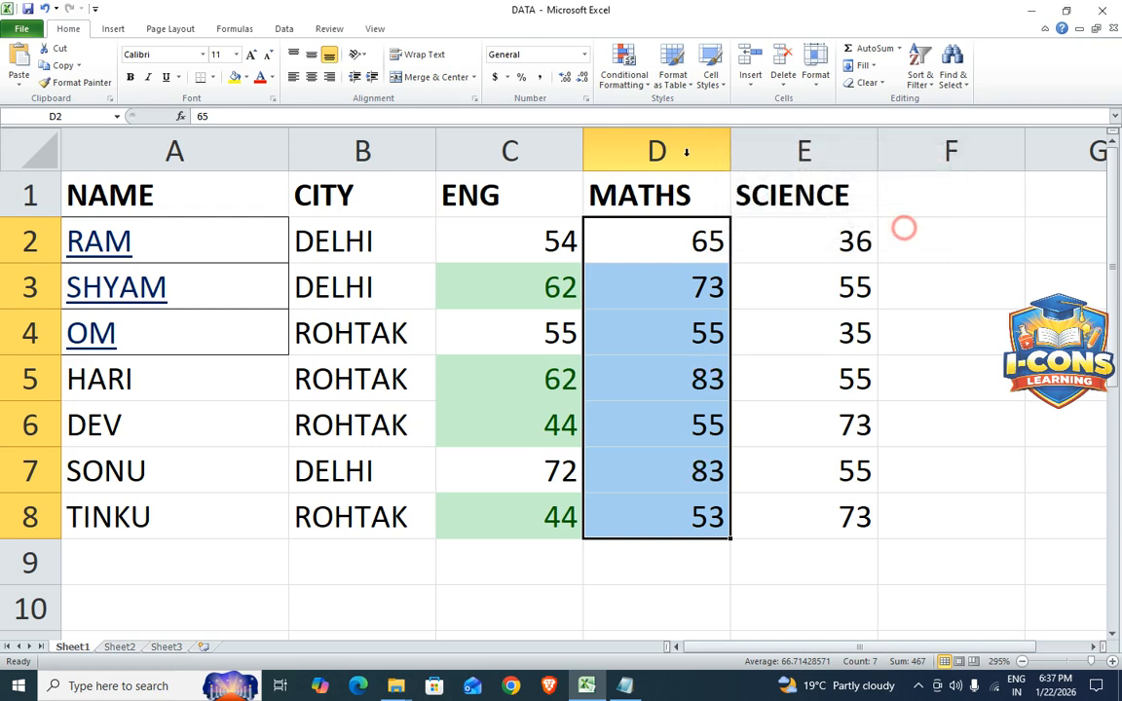
- Start a Top 10% rule on the MATHS marks in D2:D8 and set the percentage to 60
{"action": "left_click", "coordinate": [640, 84]}
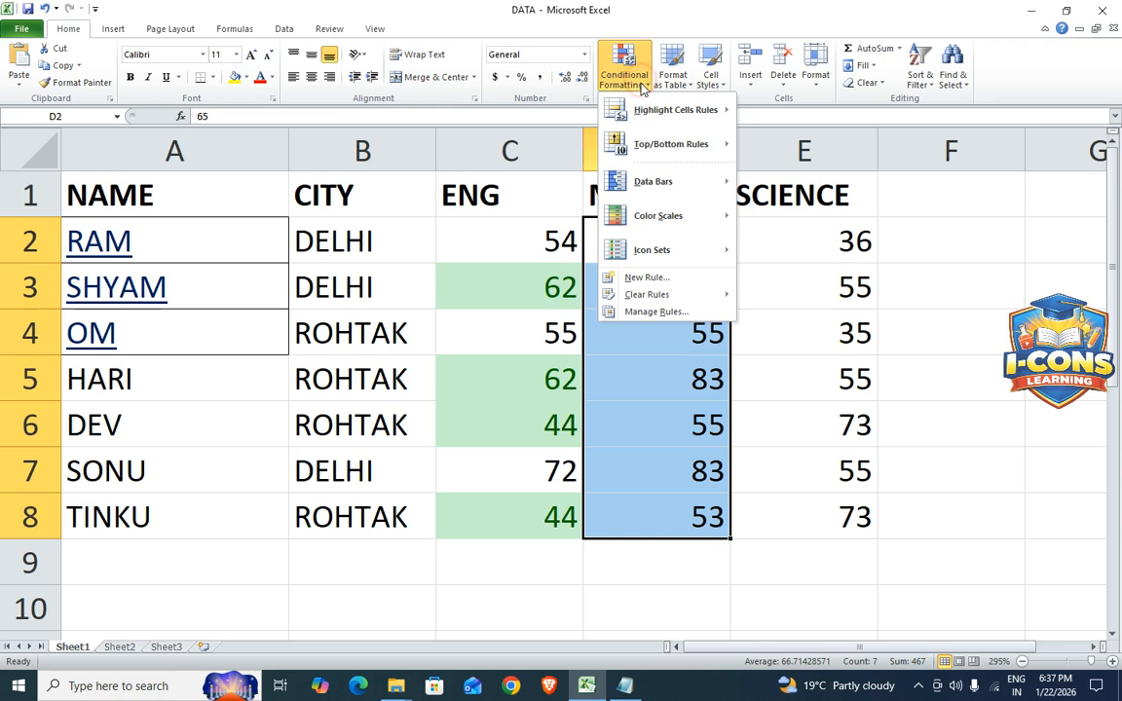
{"action": "mouse_move", "coordinate": [646, 151]}
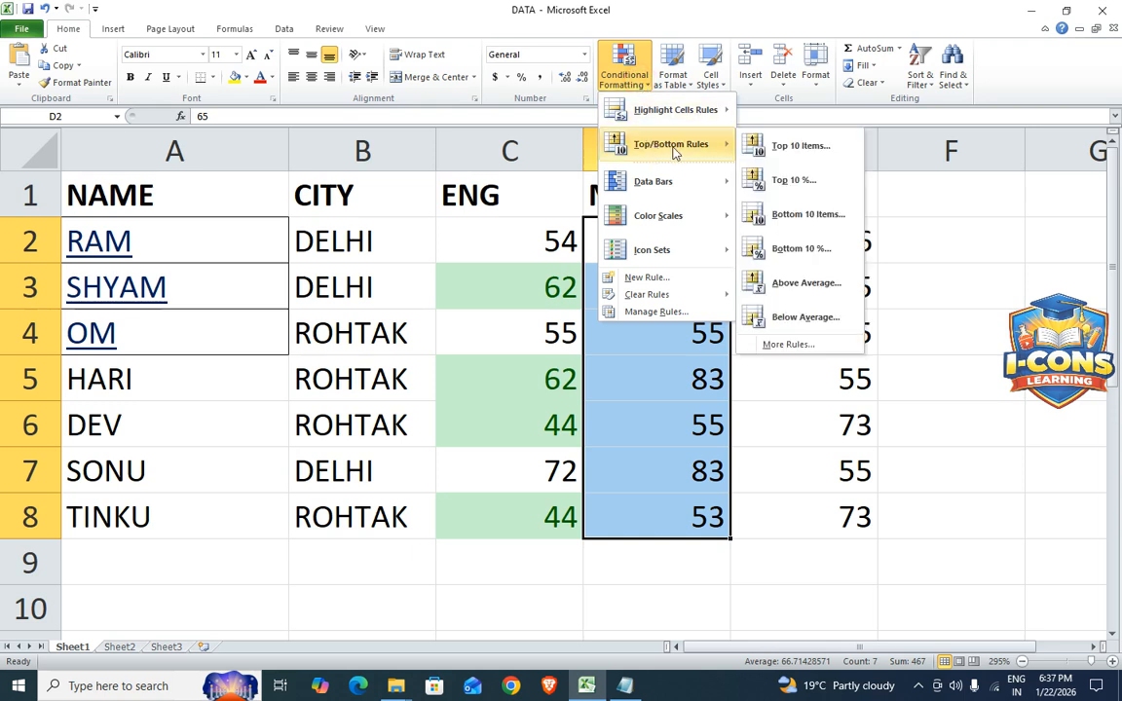
{"action": "left_click", "coordinate": [790, 181]}
{"action": "left_click_drag", "start_coordinate": [791, 155], "coordinate": [742, 160]}
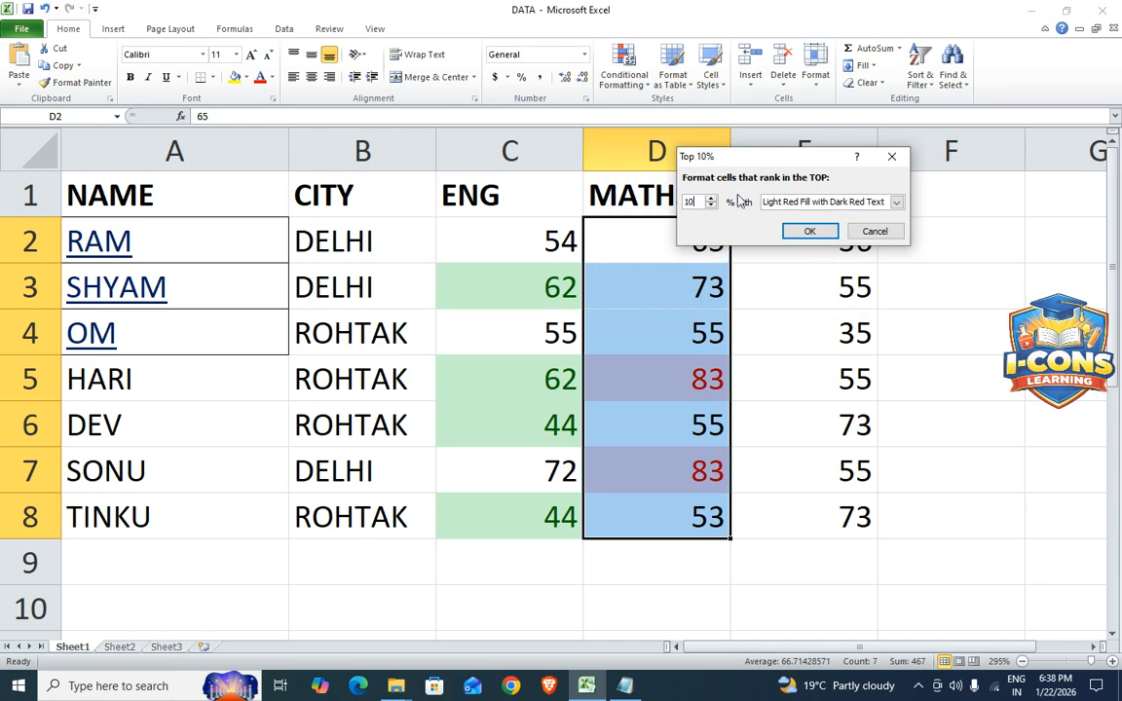
{"action": "left_click_drag", "start_coordinate": [757, 158], "coordinate": [809, 202]}
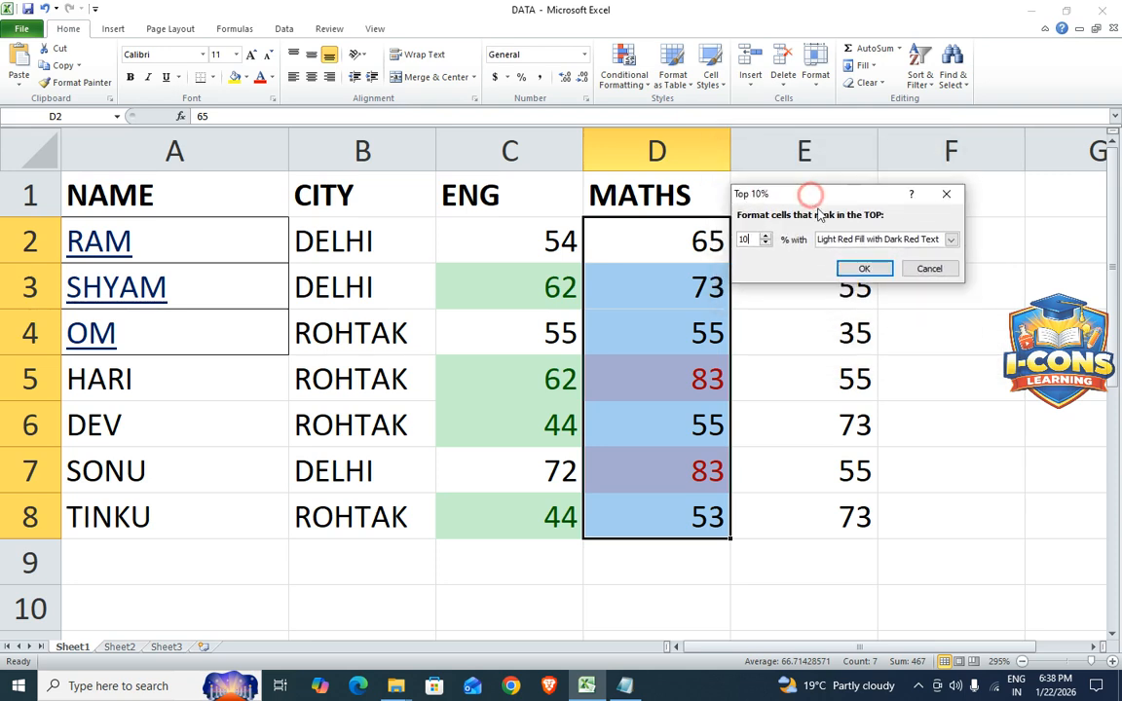
{"action": "double_click", "coordinate": [740, 239]}
{"action": "left_click_drag", "start_coordinate": [751, 239], "coordinate": [734, 237]}
{"action": "type", "text": "40"}
{"action": "double_click", "coordinate": [743, 239]}
{"action": "type", "text": "60"}
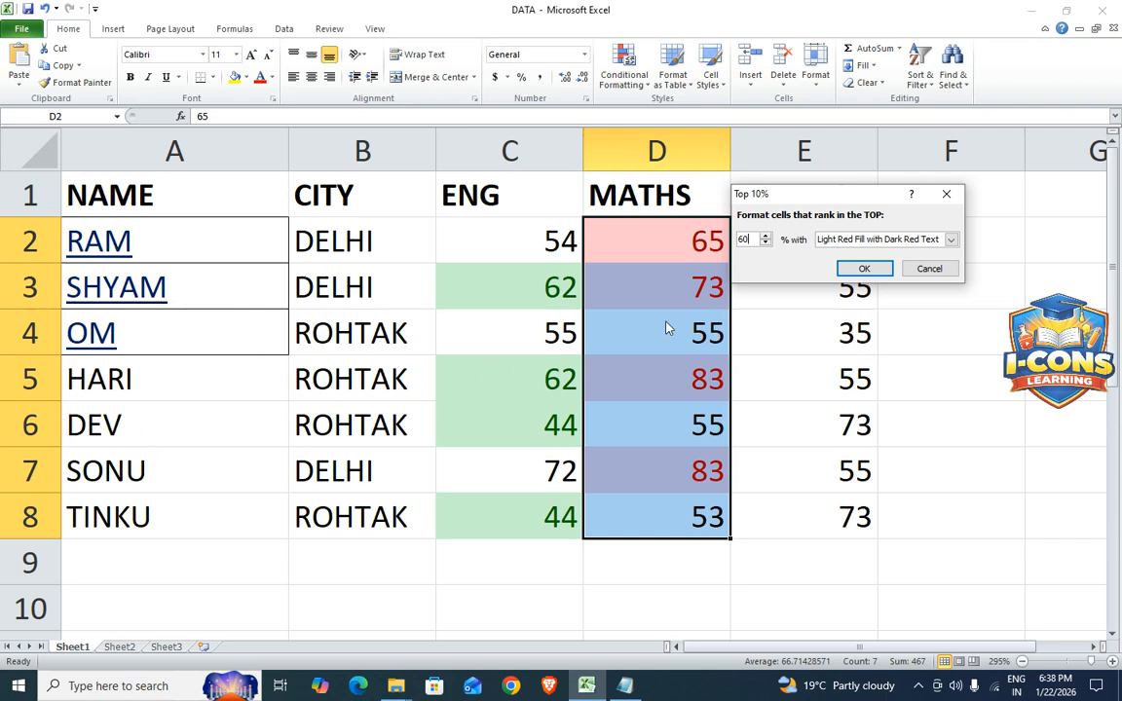
{"action": "left_click_drag", "start_coordinate": [822, 193], "coordinate": [844, 282]}
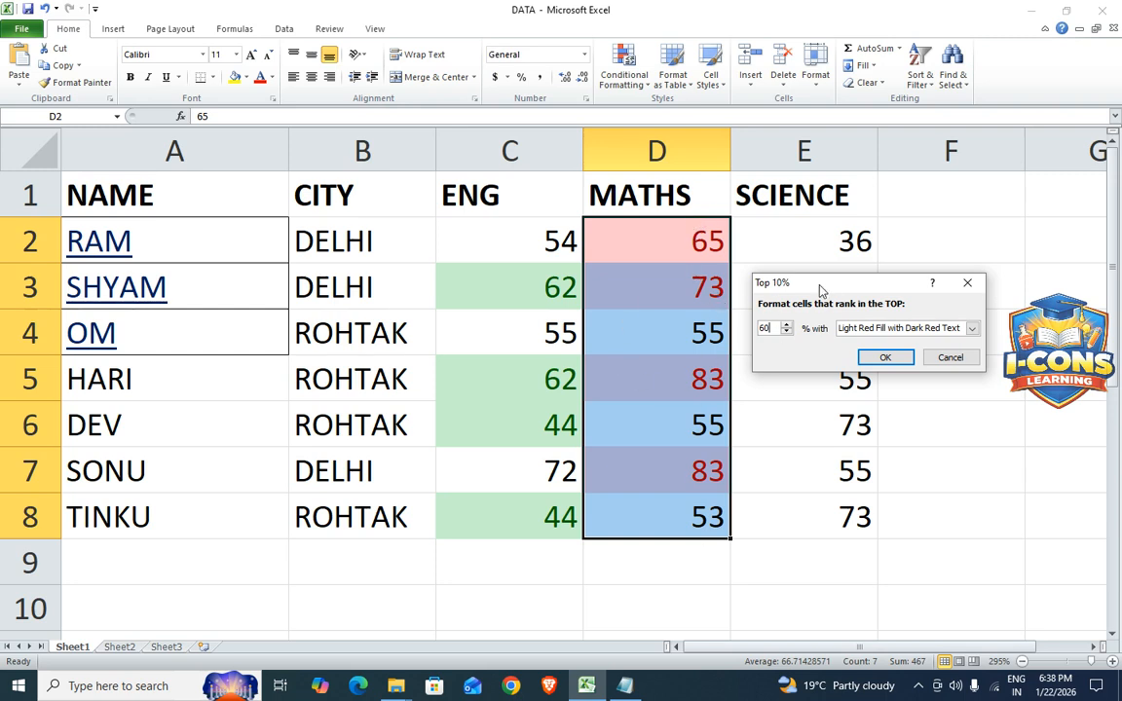
{"action": "left_click_drag", "start_coordinate": [829, 282], "coordinate": [834, 178]}
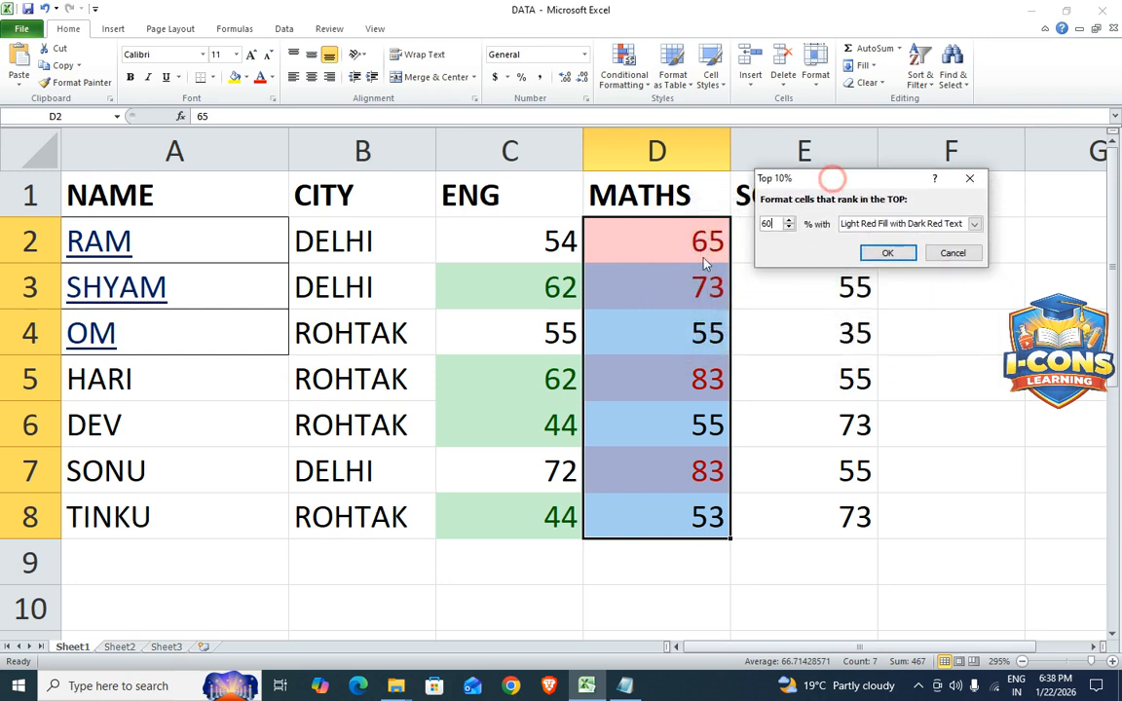
- Give the top 60% rule a custom format with a dark orange font and apply it to the MATHS marks
{"action": "left_click", "coordinate": [892, 224]}
{"action": "left_click", "coordinate": [873, 300]}
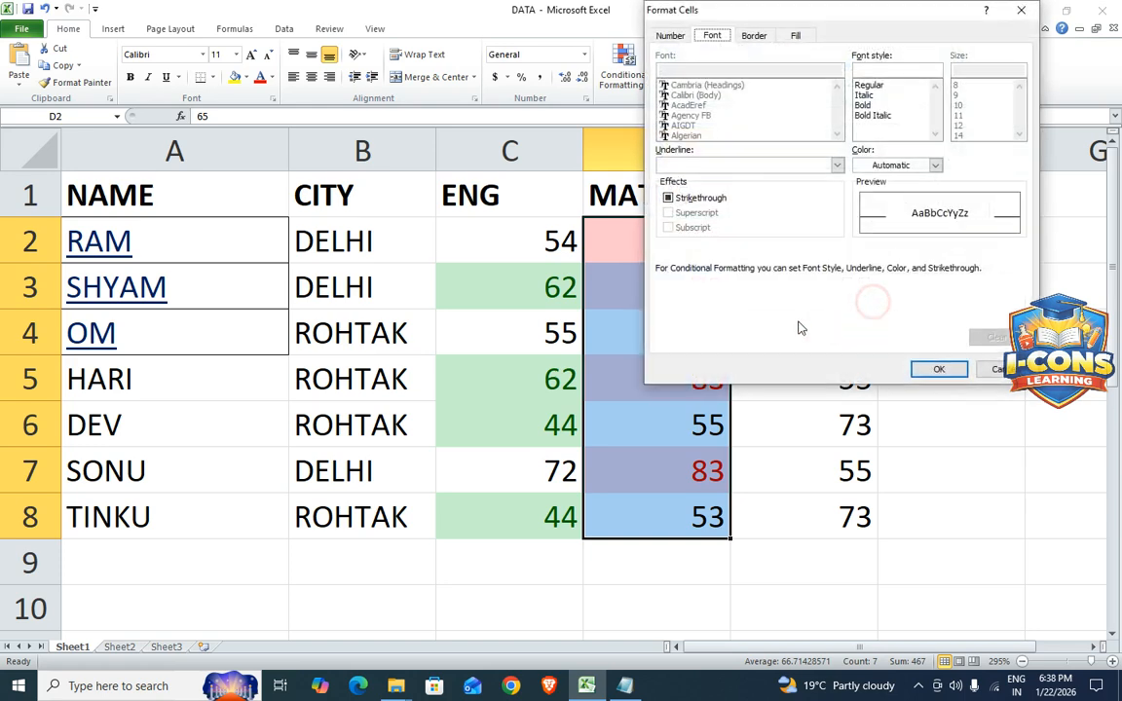
{"action": "left_click", "coordinate": [893, 164]}
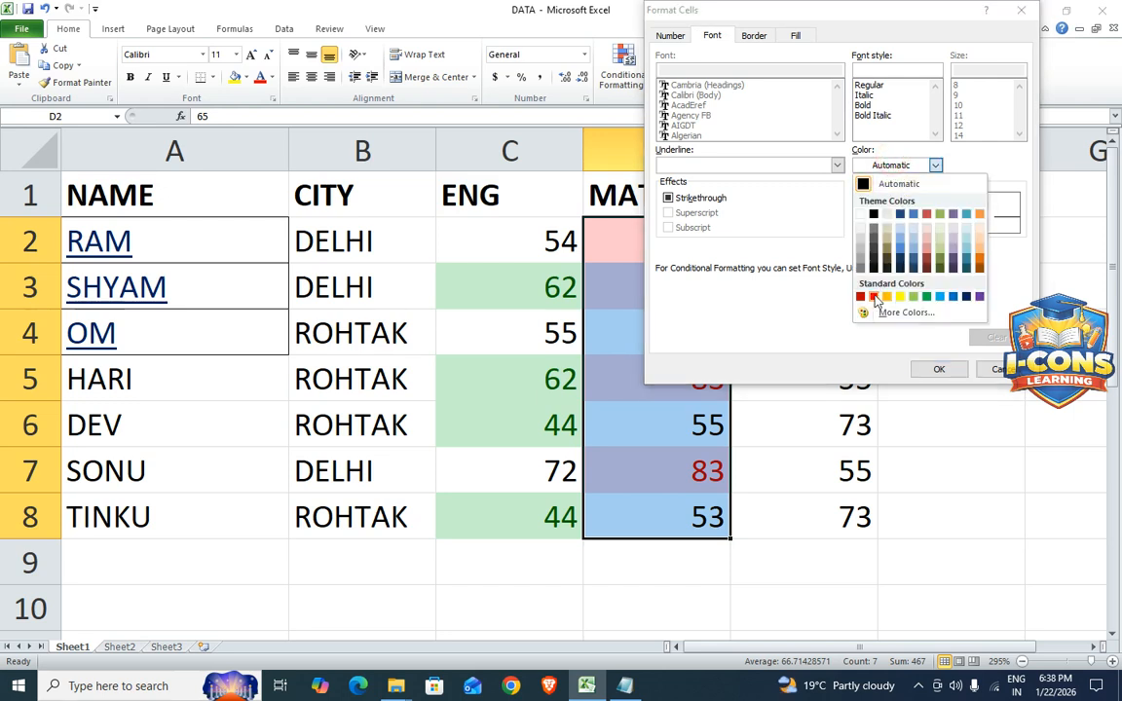
{"action": "left_click", "coordinate": [977, 259]}
{"action": "left_click", "coordinate": [943, 370]}
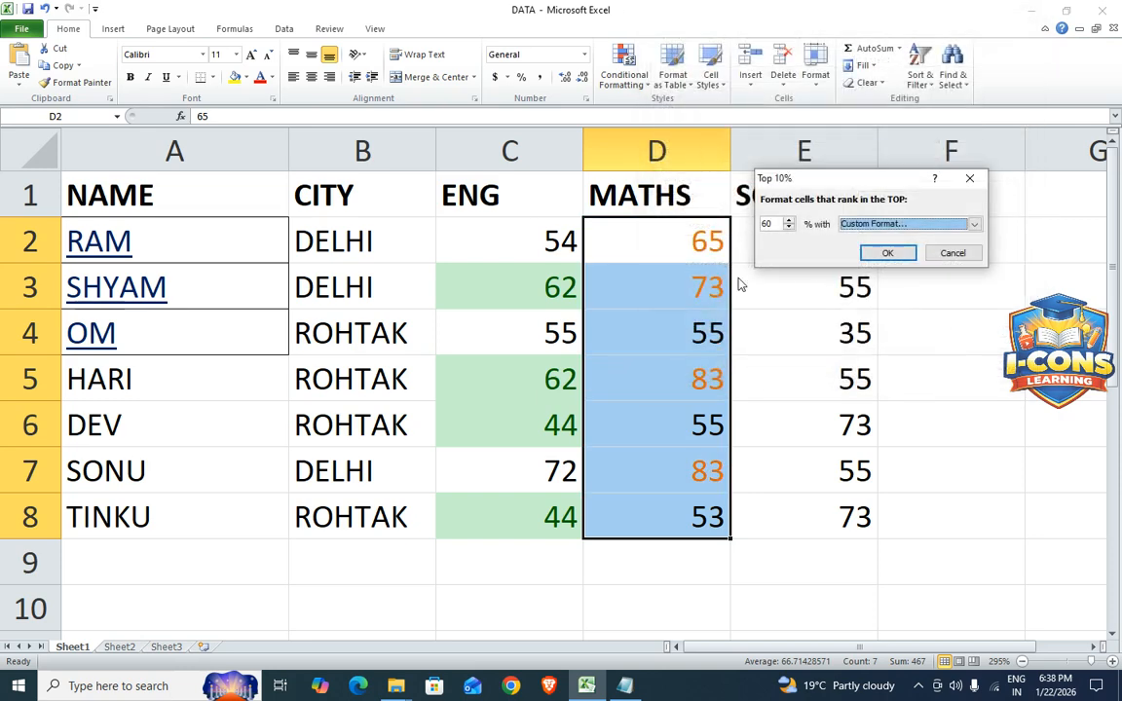
{"action": "left_click", "coordinate": [884, 253]}
- Start a Bottom 10 Items rule on the MATHS marks in D2:D8 with the rank set to 1
{"action": "left_click", "coordinate": [641, 85]}
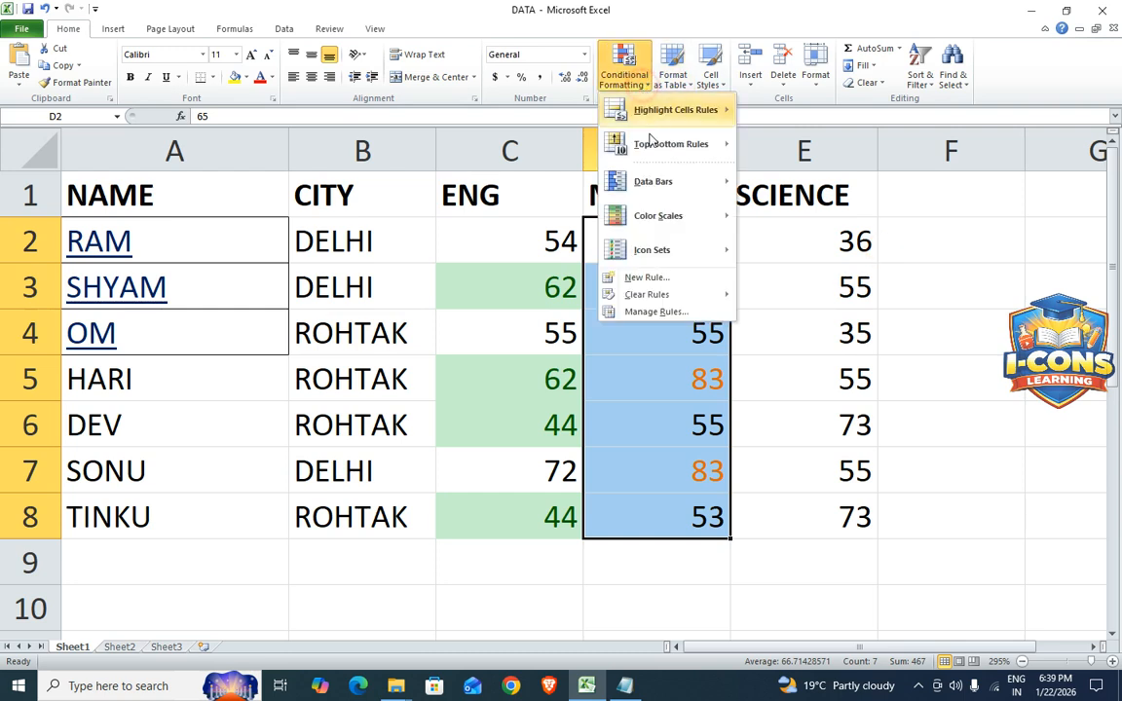
{"action": "mouse_move", "coordinate": [662, 144]}
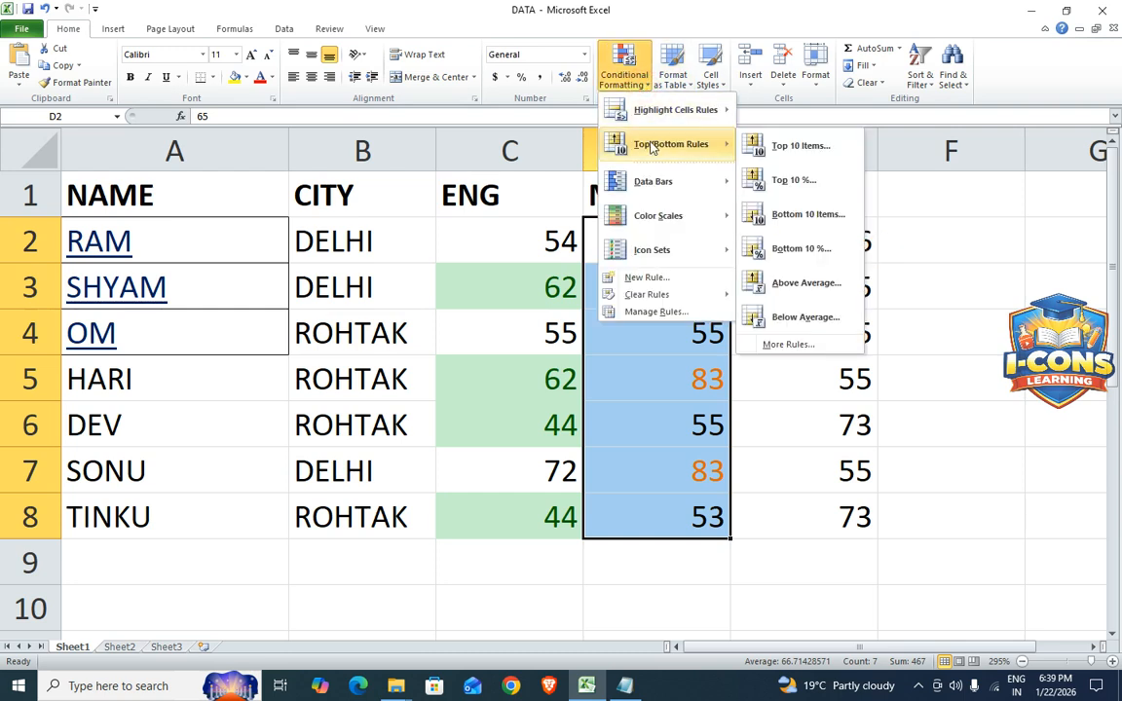
{"action": "left_click", "coordinate": [798, 222]}
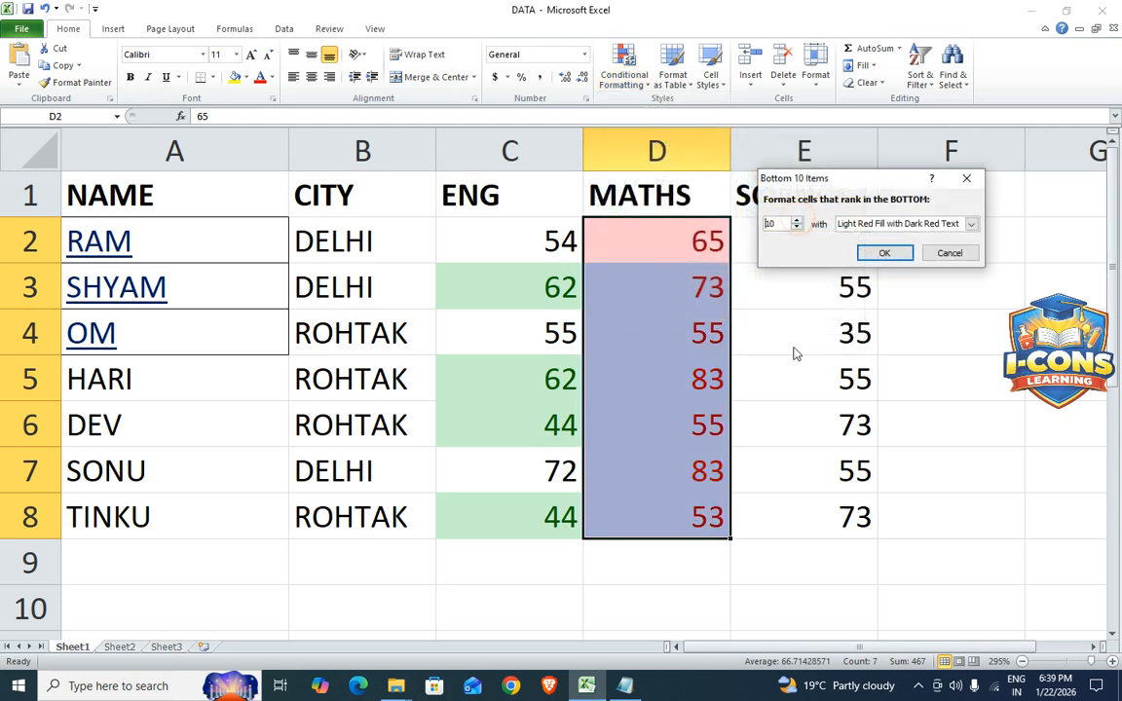
{"action": "double_click", "coordinate": [777, 225]}
{"action": "type", "text": "1"}
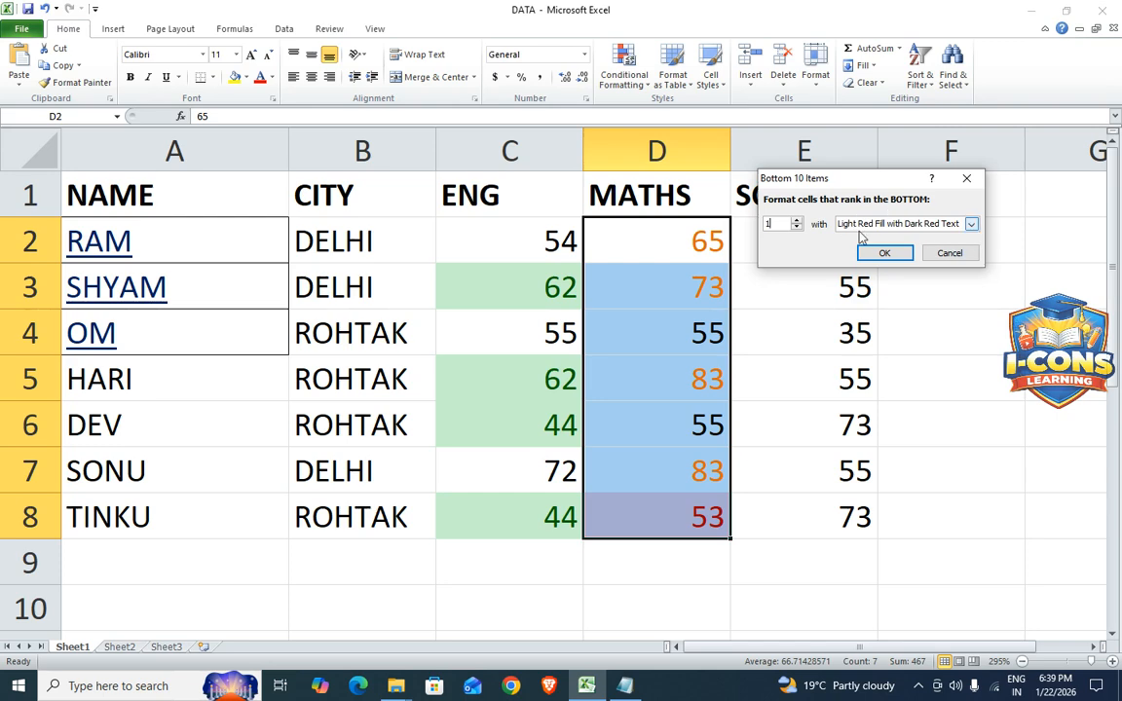
- Give the bottom-ranked rule a custom format with a dark blue font and yellow fill, and apply it to the MATHS marks
{"action": "left_click", "coordinate": [971, 224]}
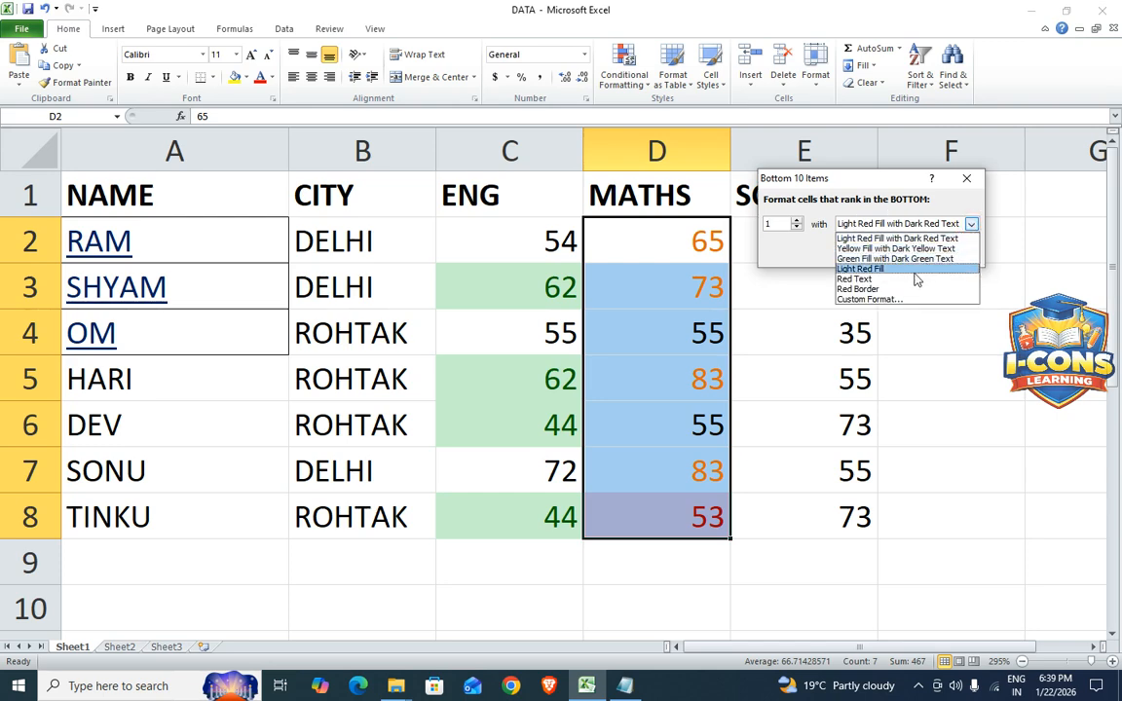
{"action": "left_click", "coordinate": [877, 299]}
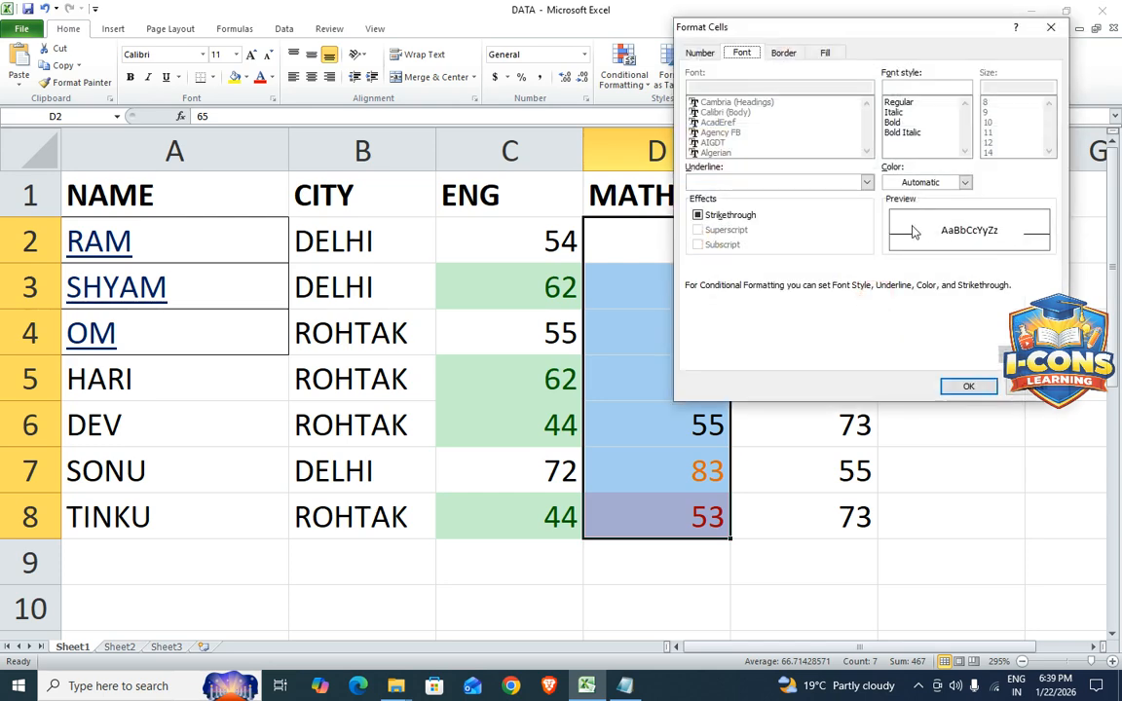
{"action": "left_click", "coordinate": [964, 182]}
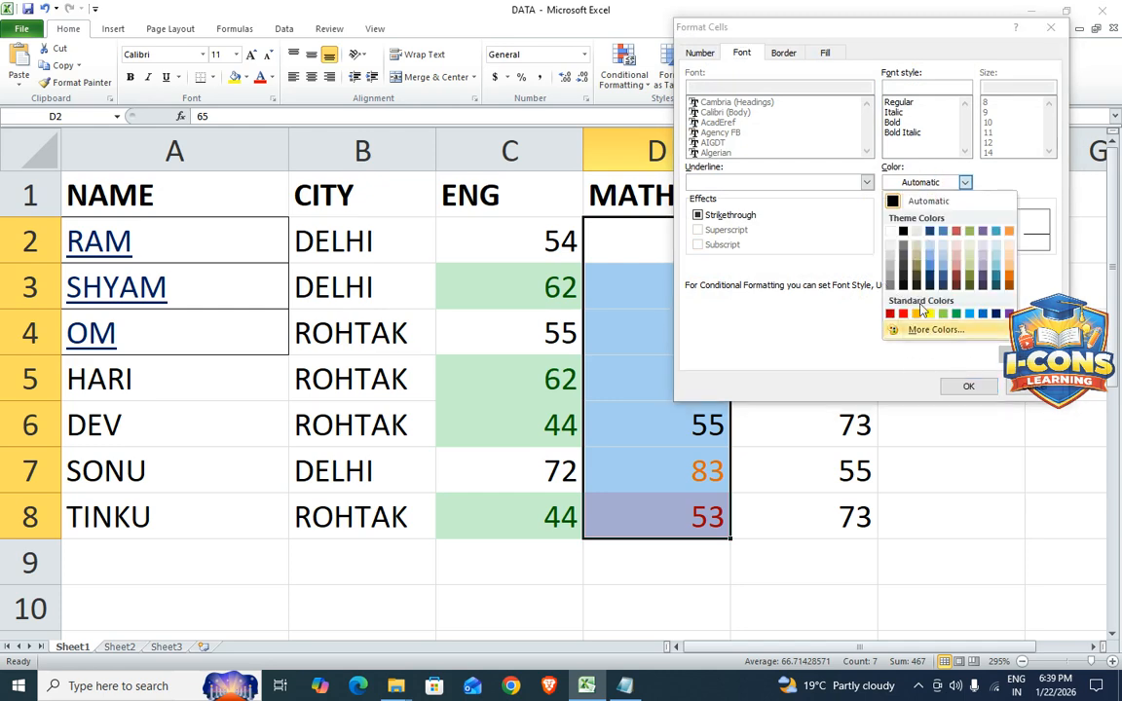
{"action": "left_click", "coordinate": [995, 313]}
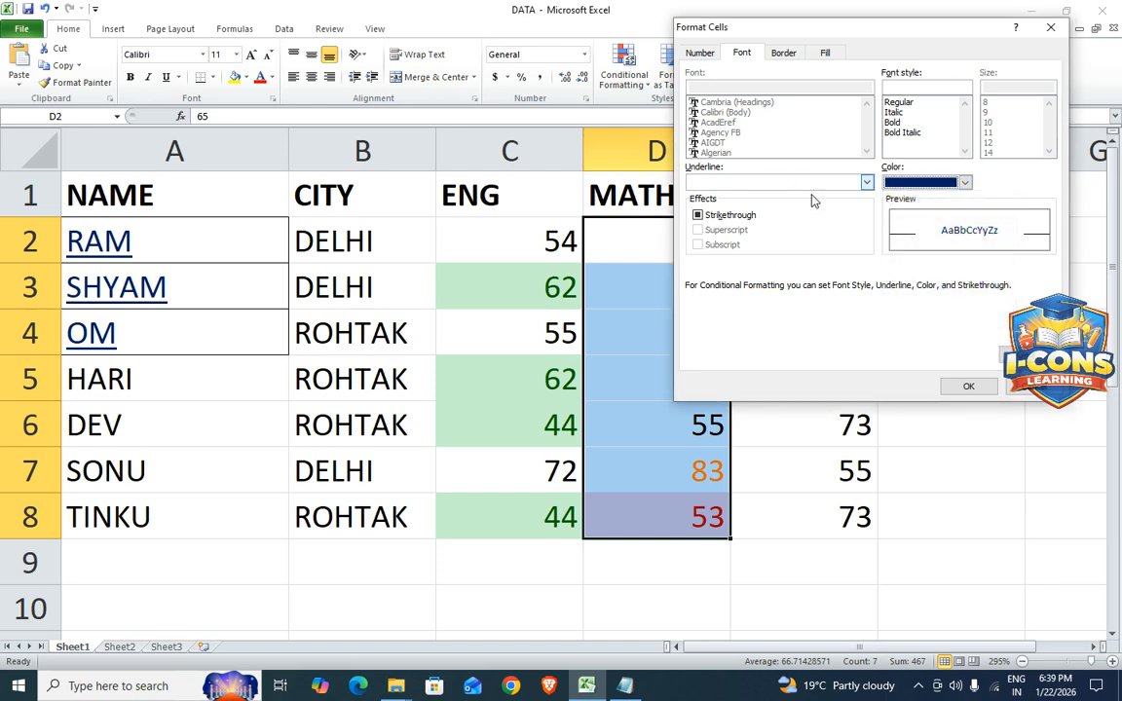
{"action": "left_click", "coordinate": [824, 52]}
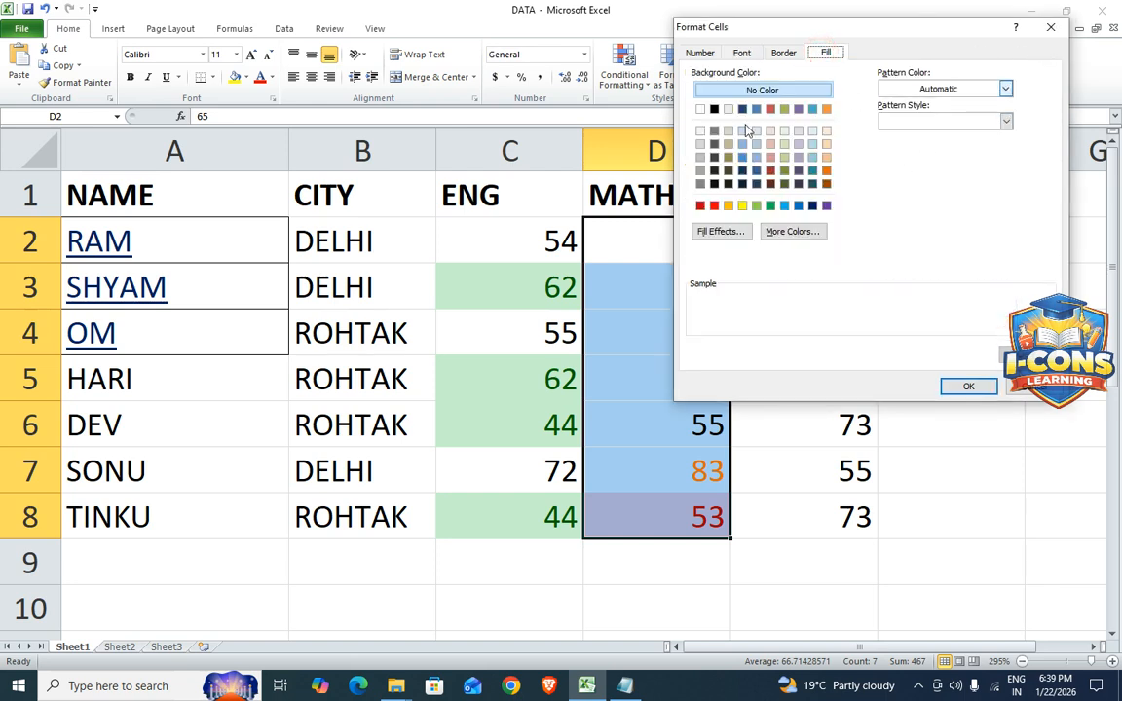
{"action": "left_click", "coordinate": [742, 205]}
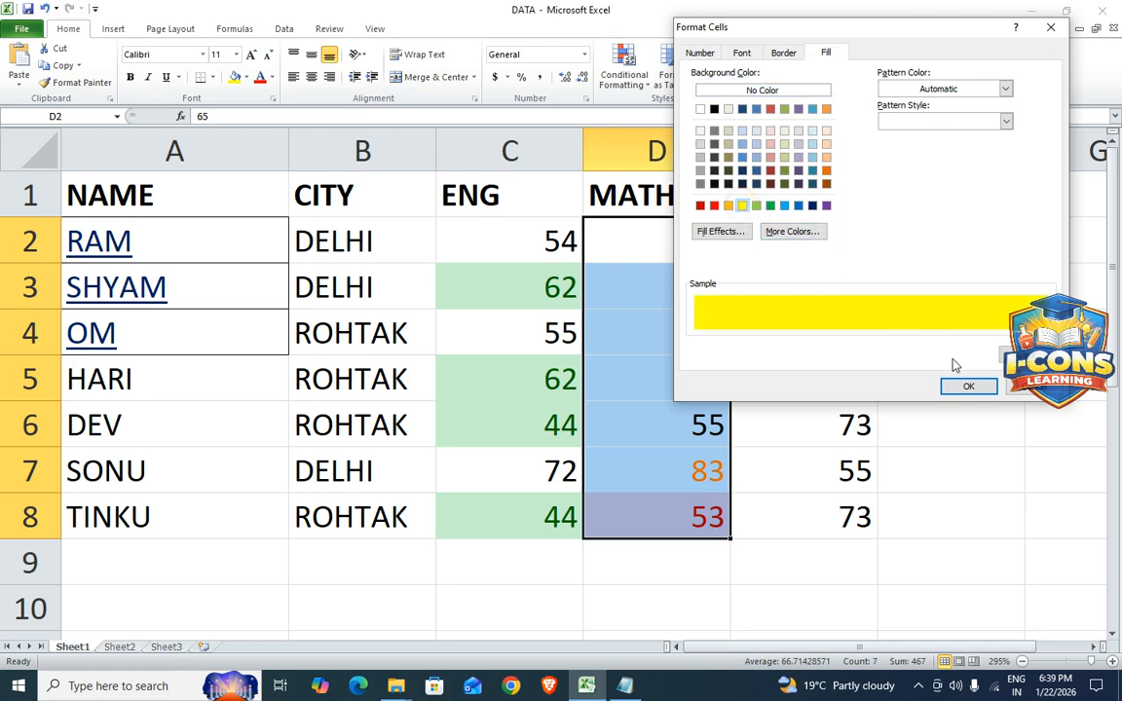
{"action": "left_click", "coordinate": [968, 386]}
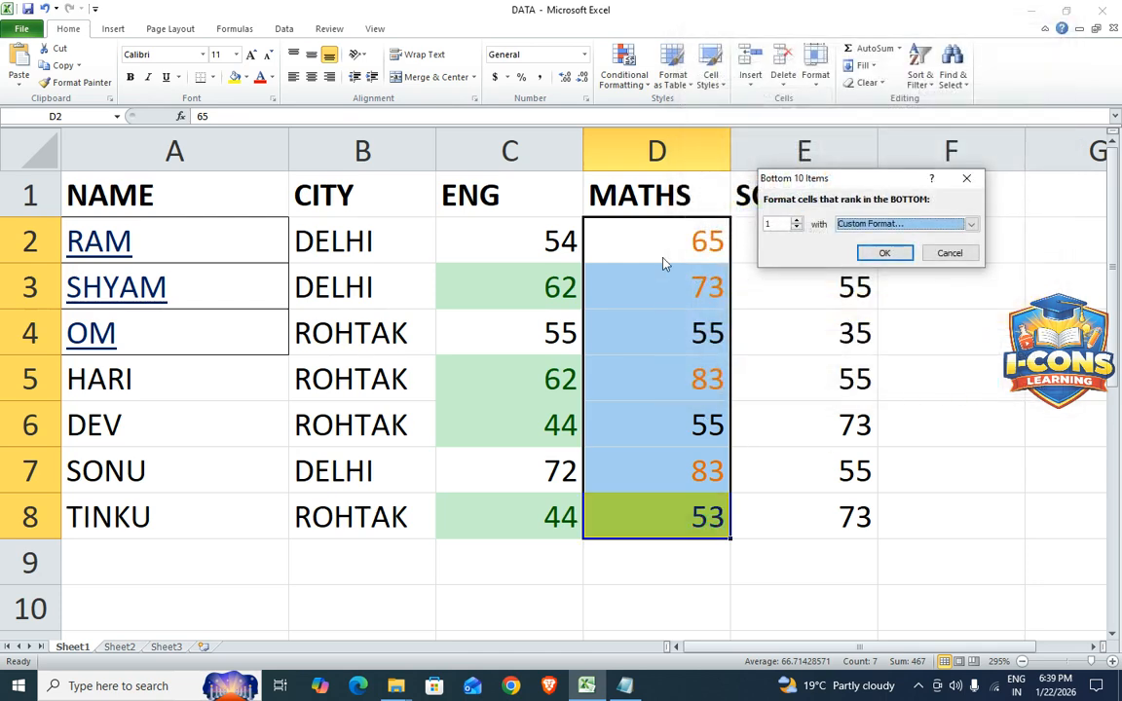
{"action": "left_click_drag", "start_coordinate": [863, 177], "coordinate": [891, 198]}
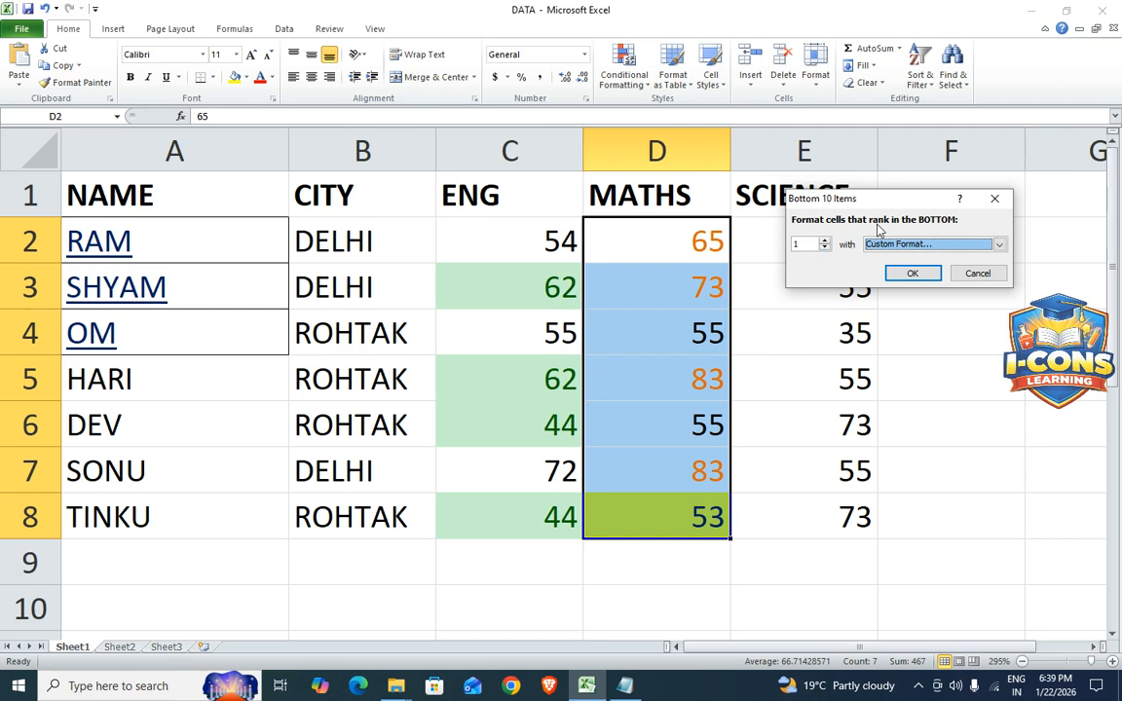
{"action": "left_click", "coordinate": [915, 273]}
- Apply an Above Average rule to the MATHS marks in D2:D8 with Light Red Fill with Dark Red Text
{"action": "left_click", "coordinate": [640, 79]}
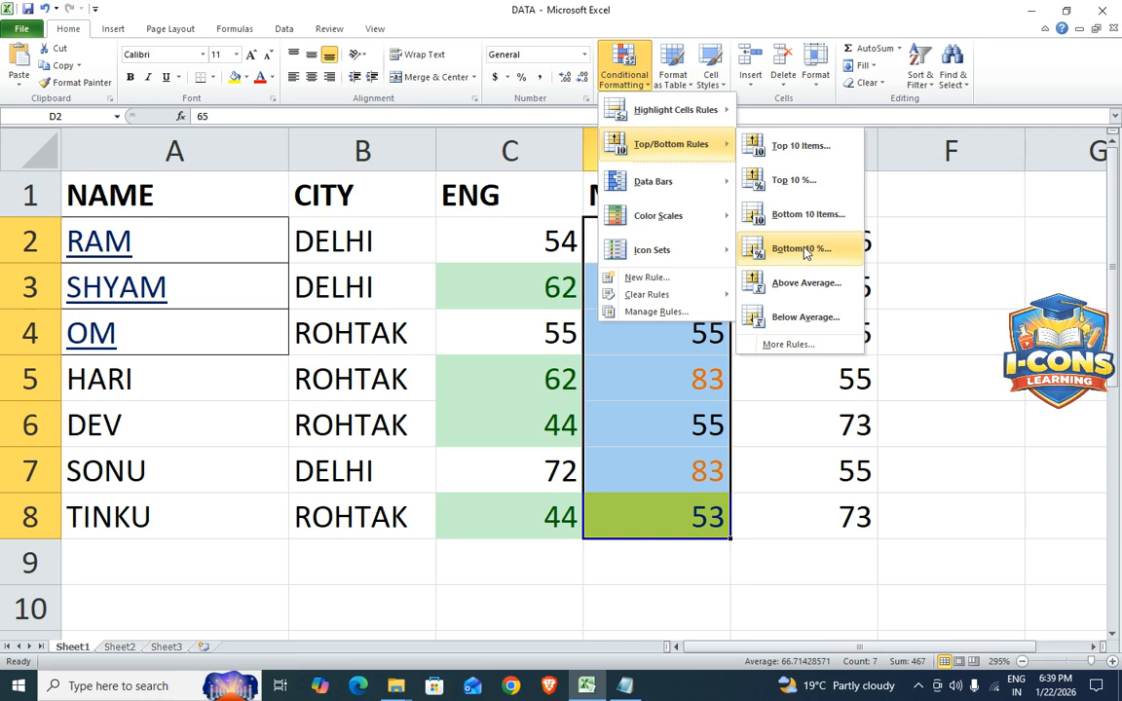
{"action": "left_click", "coordinate": [843, 291]}
{"action": "left_click_drag", "start_coordinate": [968, 200], "coordinate": [816, 88]}
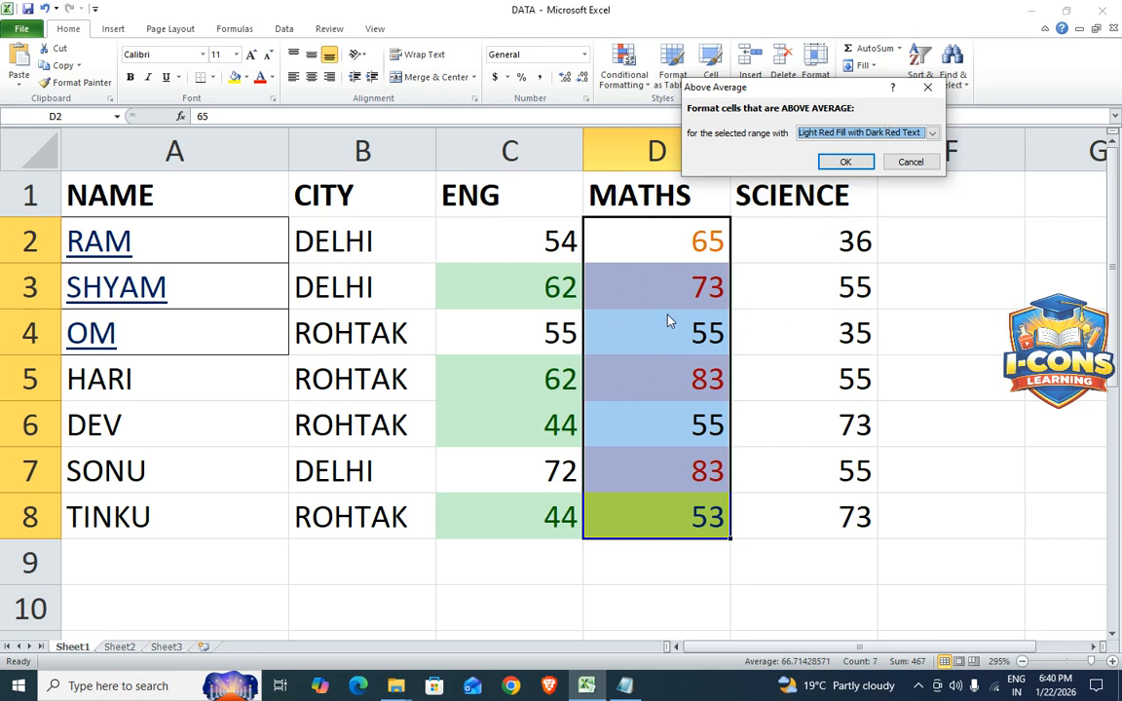
{"action": "left_click", "coordinate": [846, 163]}
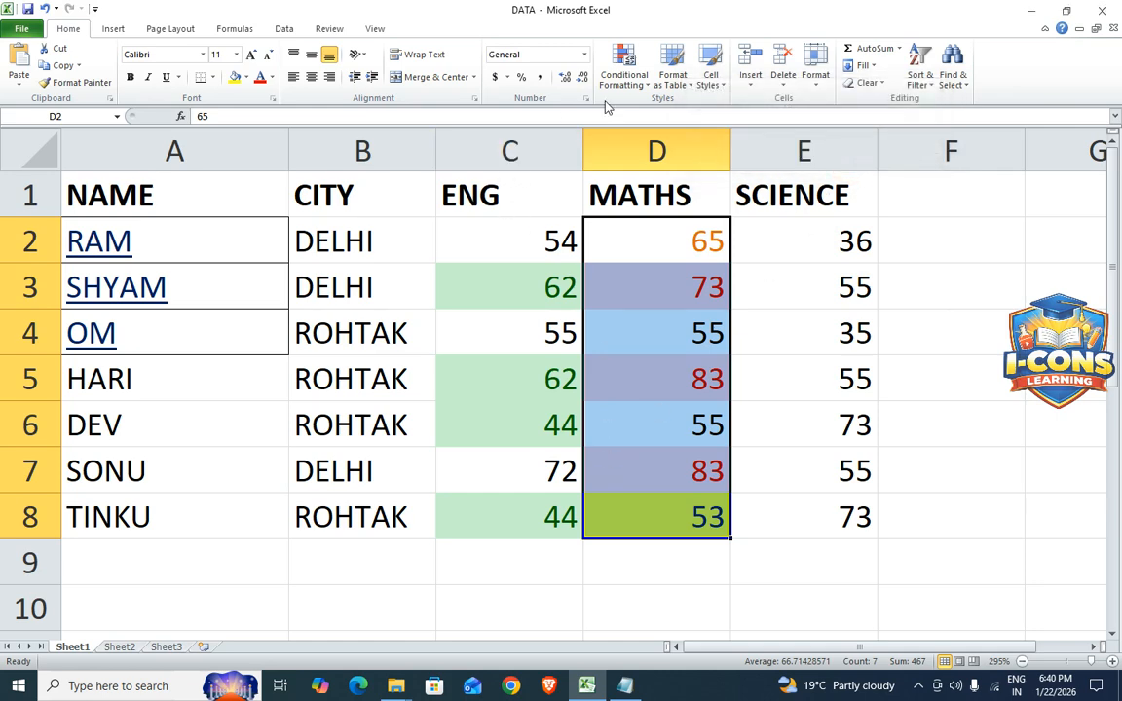
- Preview a Below Average rule with Light Red Fill with Dark Red Text on the MATHS marks, then cancel it
{"action": "left_click", "coordinate": [623, 70]}
{"action": "mouse_move", "coordinate": [643, 112]}
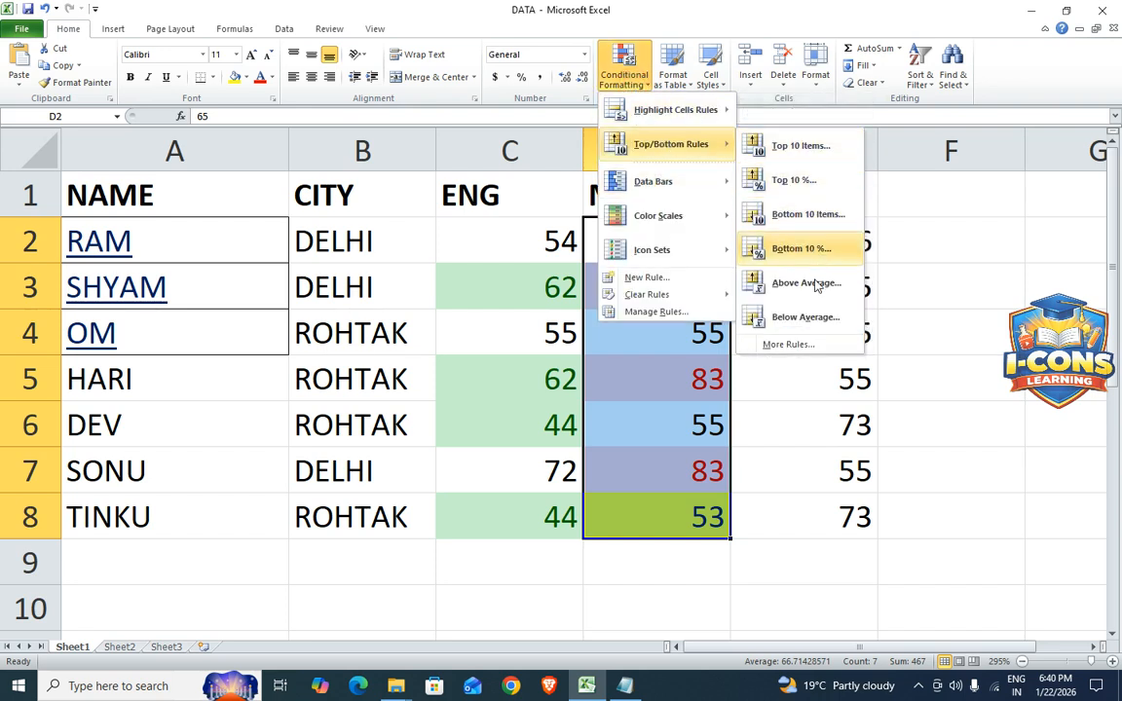
{"action": "left_click", "coordinate": [807, 318]}
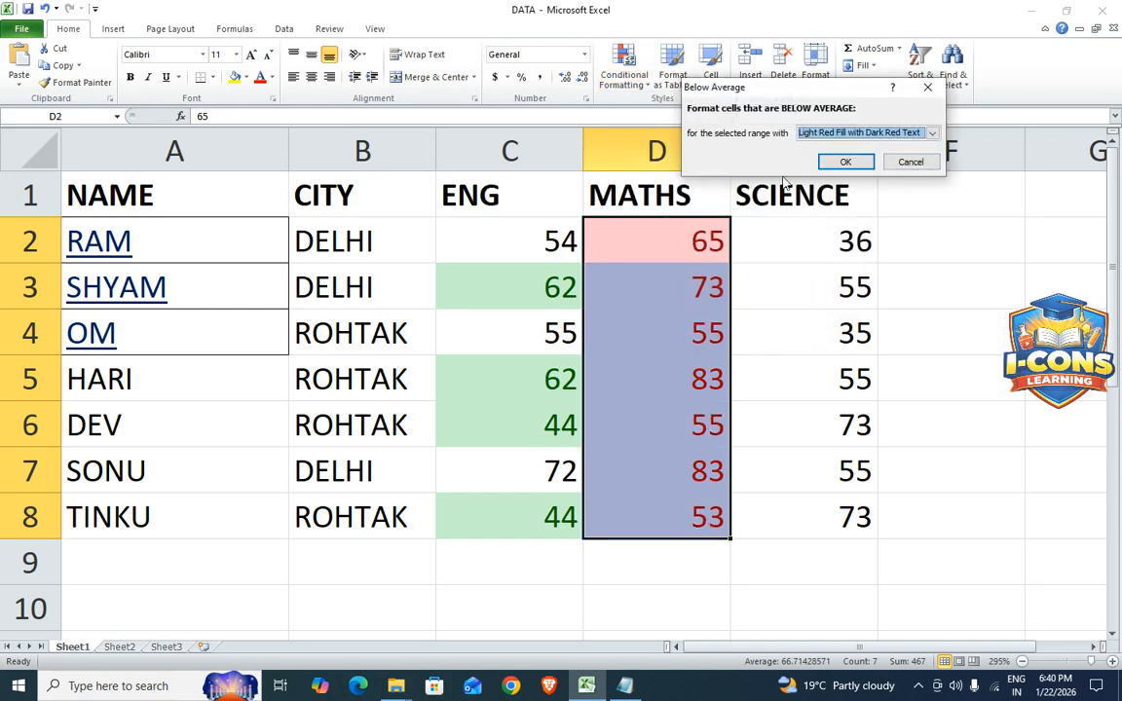
{"action": "left_click", "coordinate": [909, 162]}
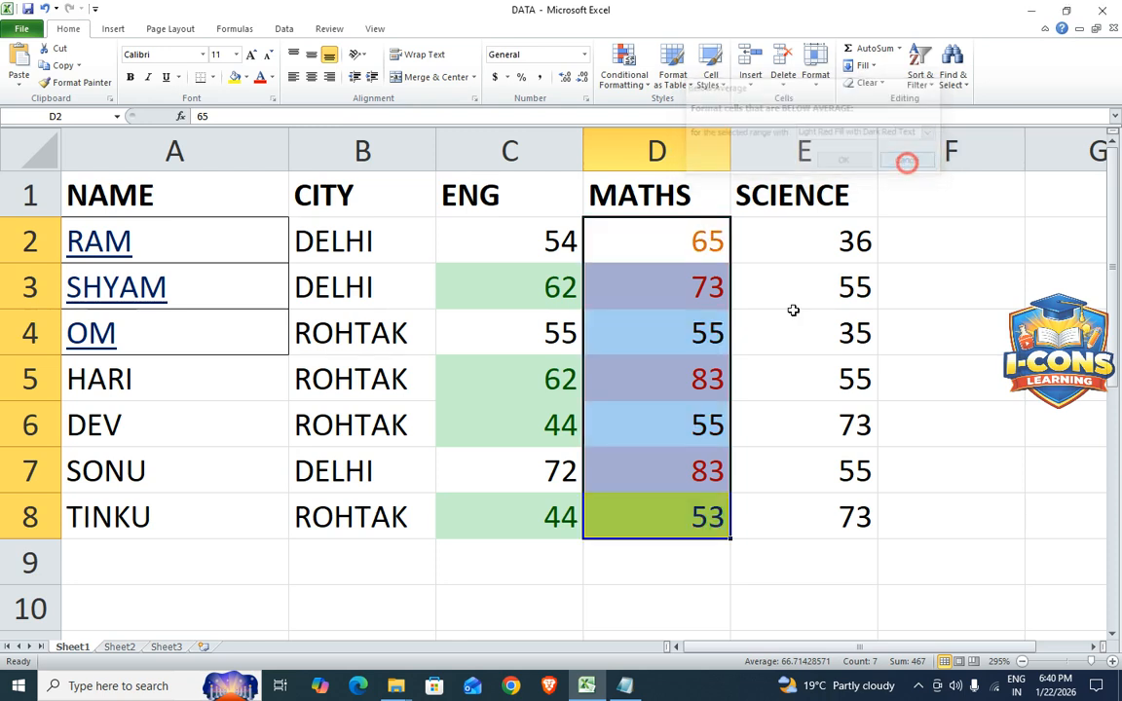
- Reselect the MATHS marks in D2:D8 and clear the conditional formatting rules from the entire sheet
{"action": "left_click", "coordinate": [784, 330]}
{"action": "left_click", "coordinate": [709, 212]}
{"action": "left_click", "coordinate": [750, 356]}
{"action": "left_click_drag", "start_coordinate": [717, 246], "coordinate": [713, 516]}
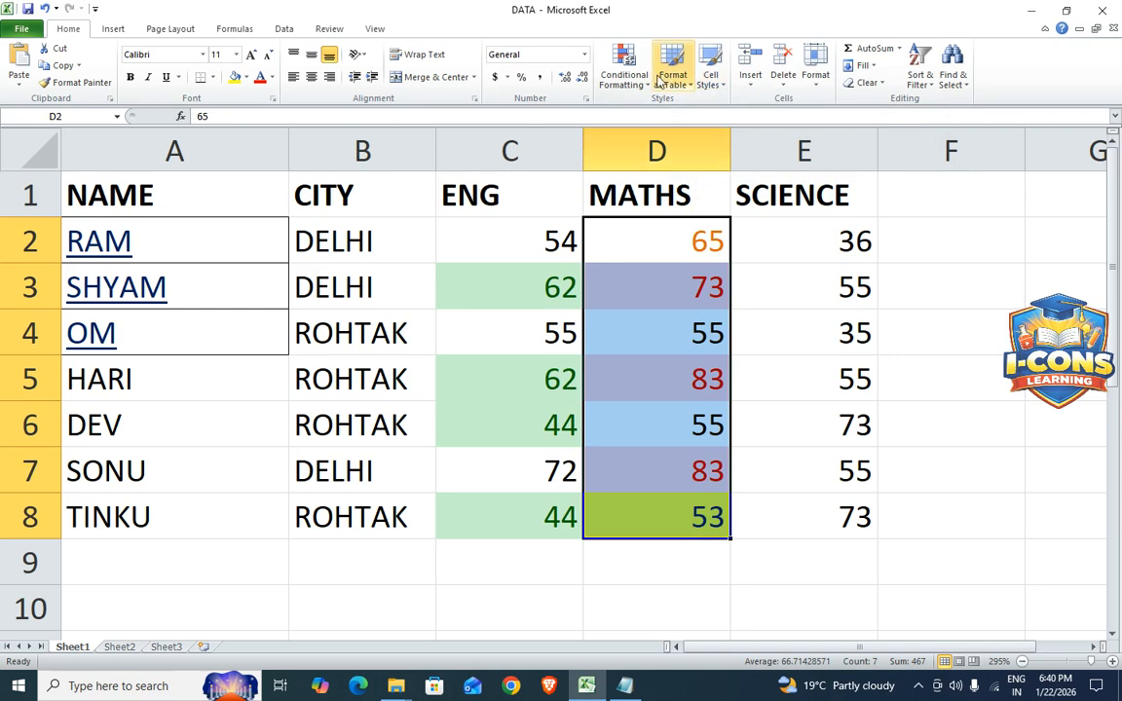
{"action": "left_click", "coordinate": [623, 78]}
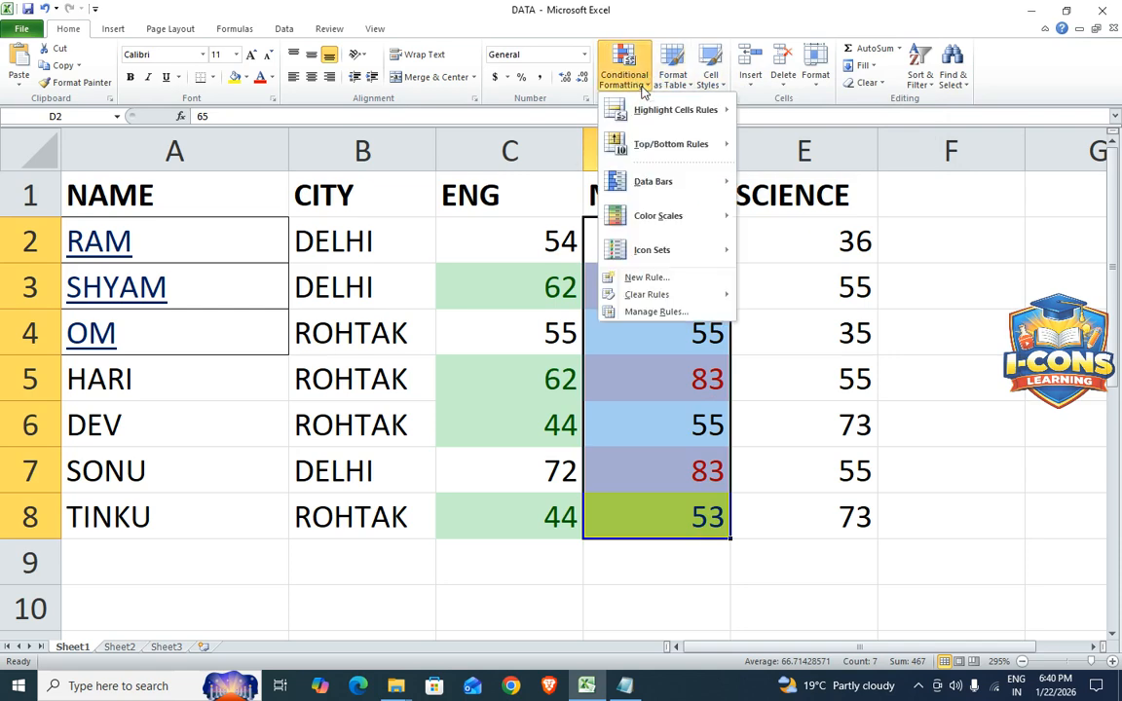
{"action": "mouse_move", "coordinate": [650, 296]}
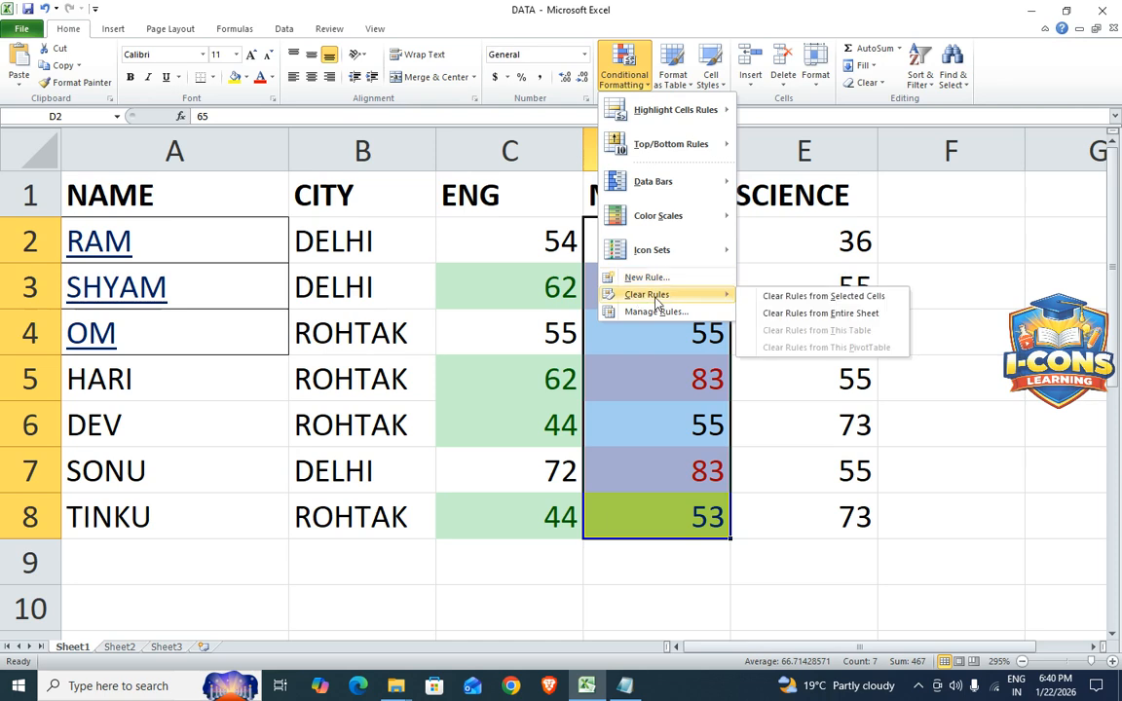
{"action": "left_click", "coordinate": [832, 314]}
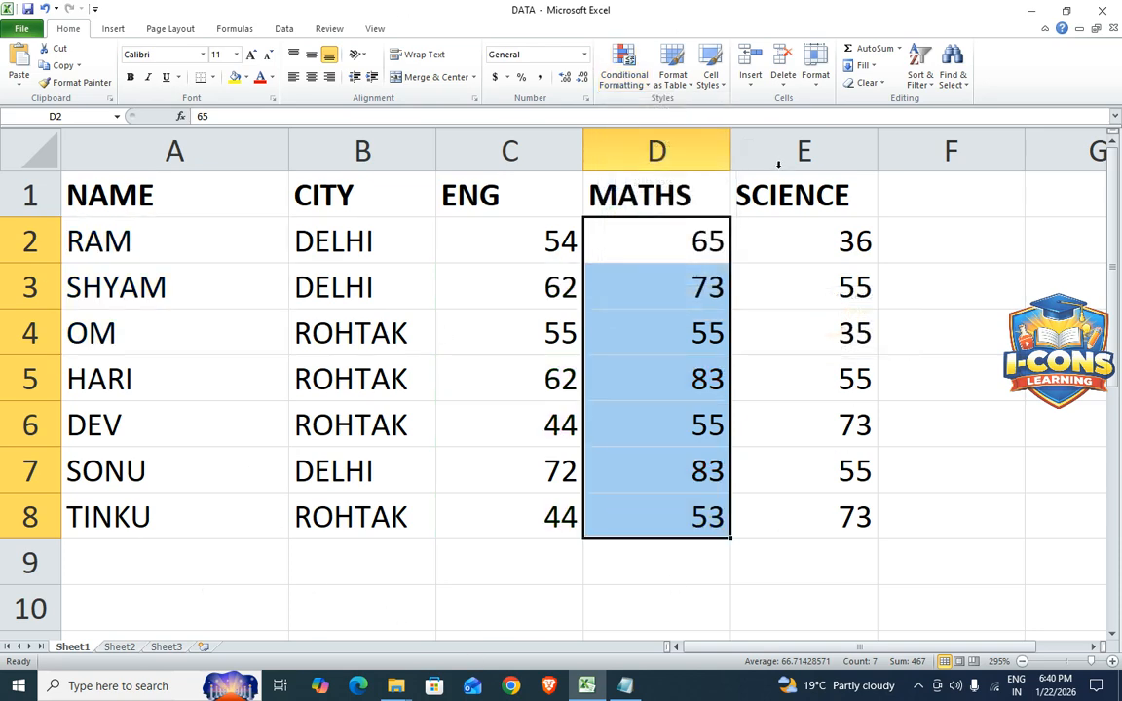
- Check the Conditional Formatting Rules Manager for rules on the current selection, then close it
{"action": "left_click", "coordinate": [623, 73]}
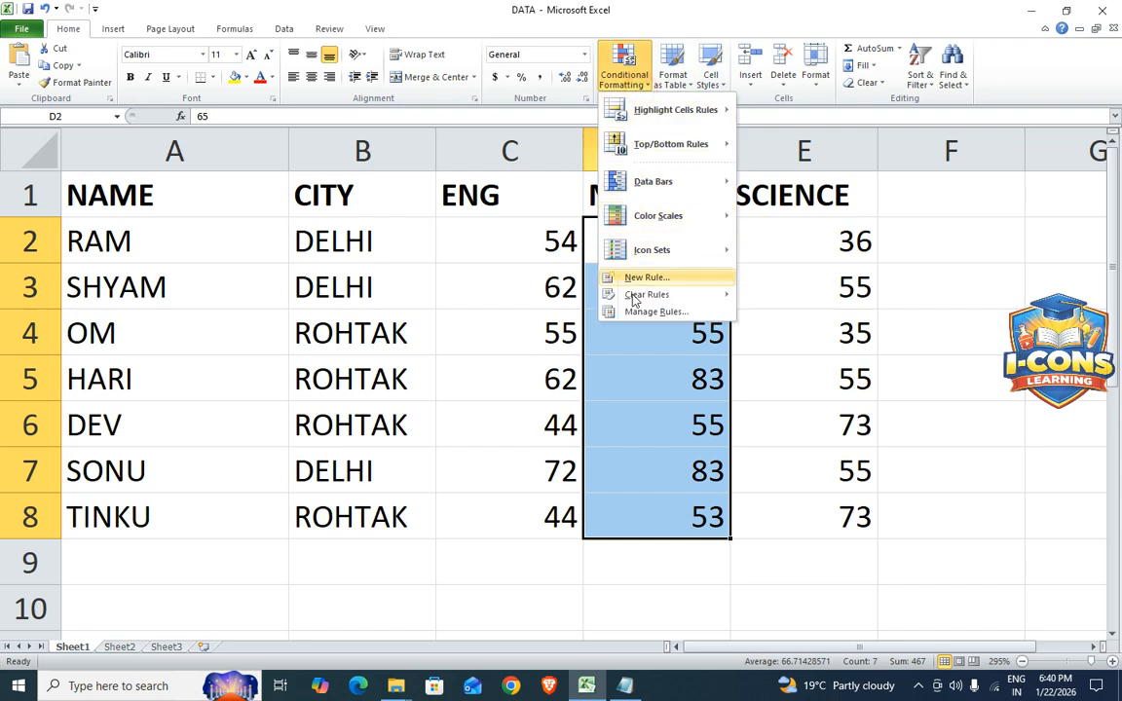
{"action": "mouse_move", "coordinate": [628, 300]}
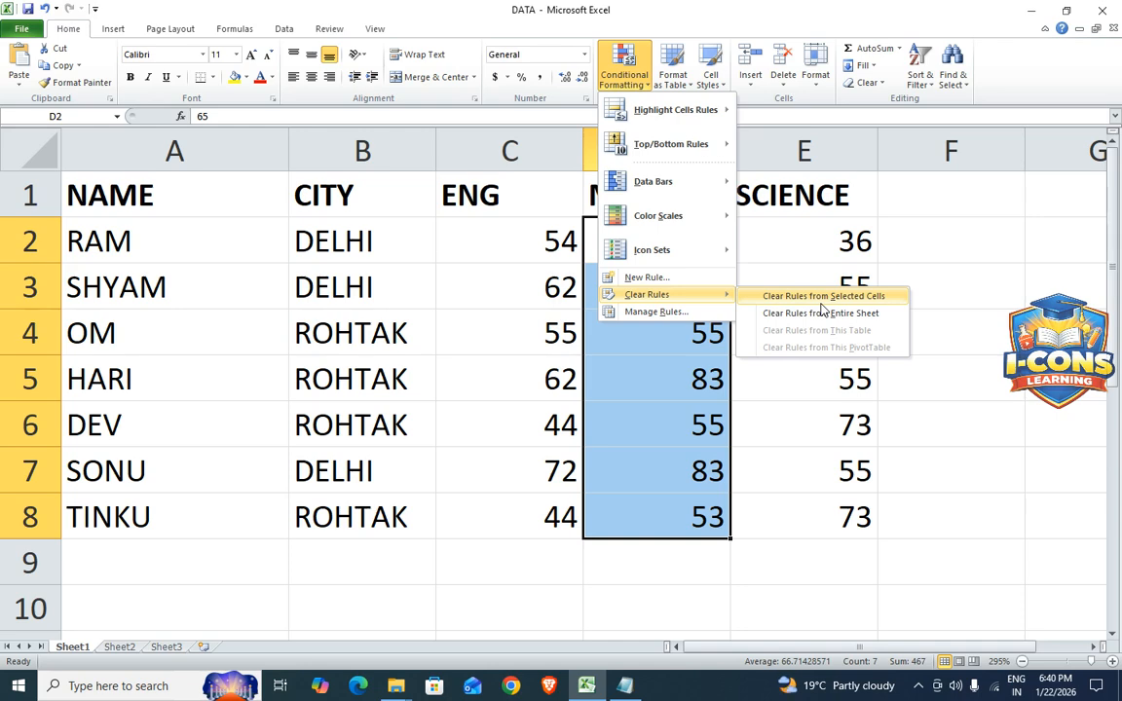
{"action": "left_click", "coordinate": [647, 311]}
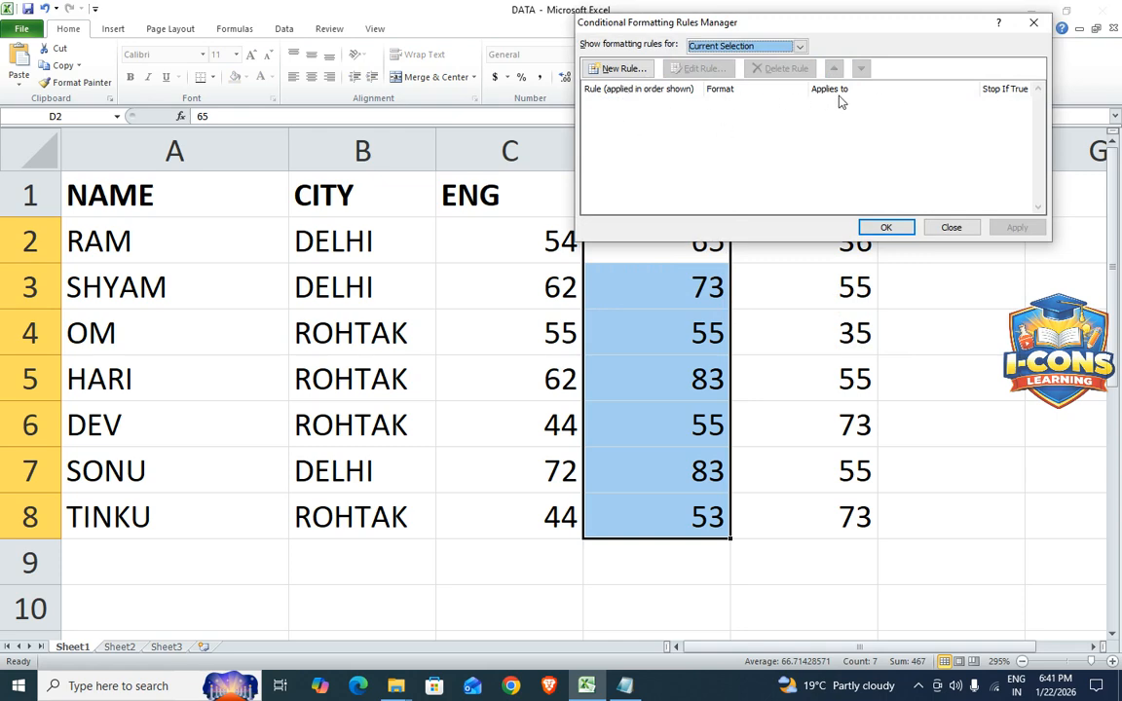
{"action": "left_click", "coordinate": [951, 226]}
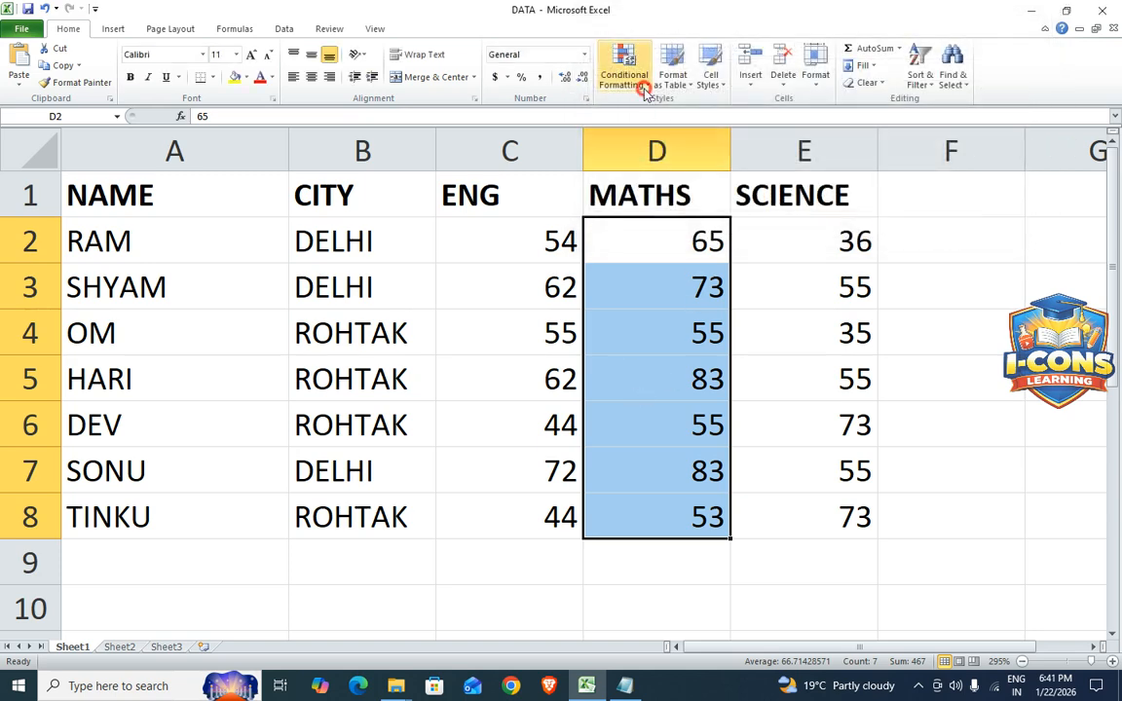
{"action": "left_click", "coordinate": [643, 88]}
{"action": "mouse_move", "coordinate": [647, 143]}
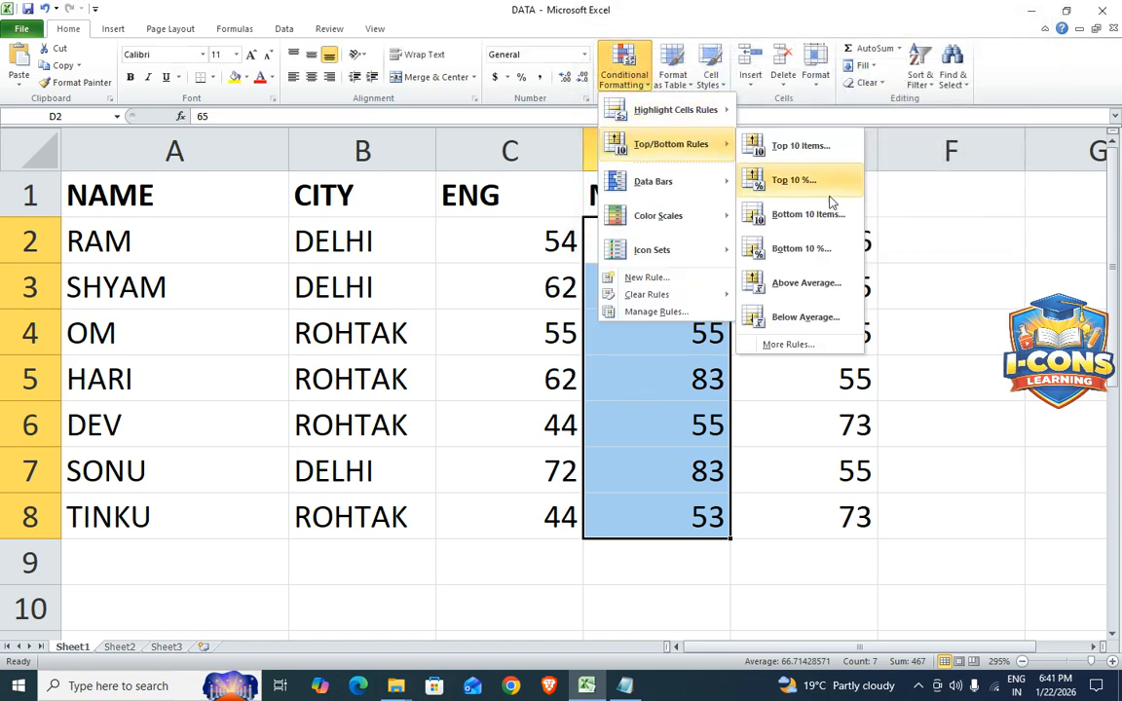
{"action": "left_click", "coordinate": [814, 370]}
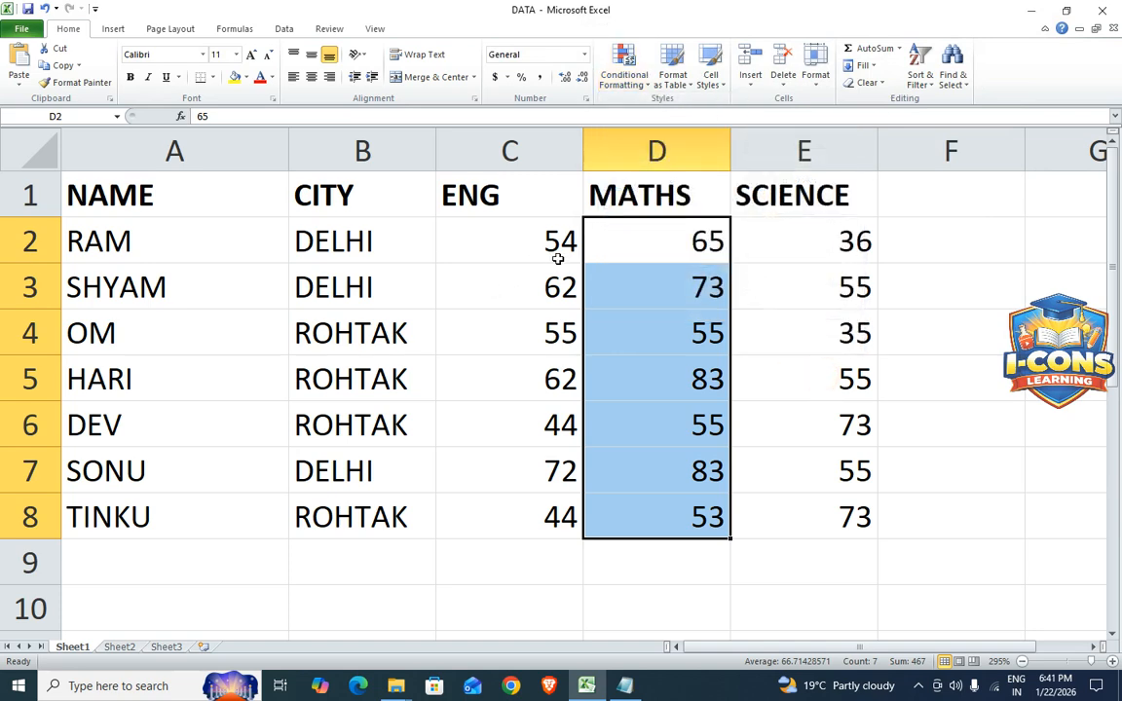
- Preview an Above Average rule with Light Red Fill with Dark Red Text on the ENG marks in C2:C8, then cancel it
{"action": "left_click", "coordinate": [556, 258]}
{"action": "left_click_drag", "start_coordinate": [533, 238], "coordinate": [465, 518]}
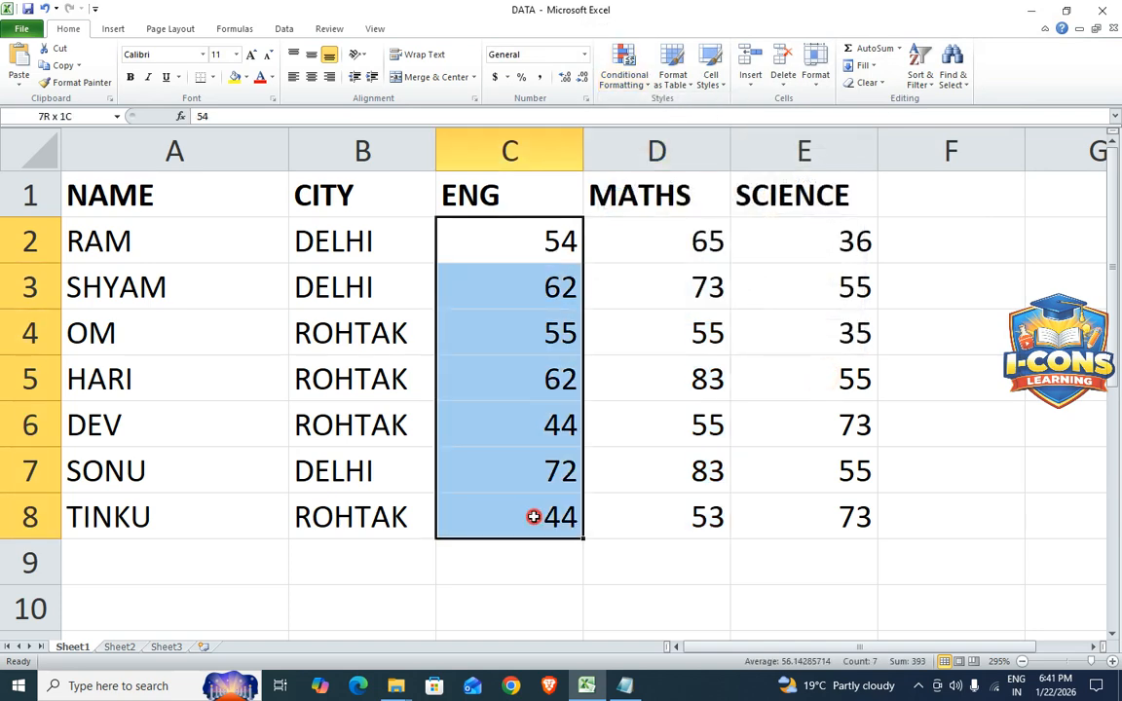
{"action": "left_click", "coordinate": [628, 78]}
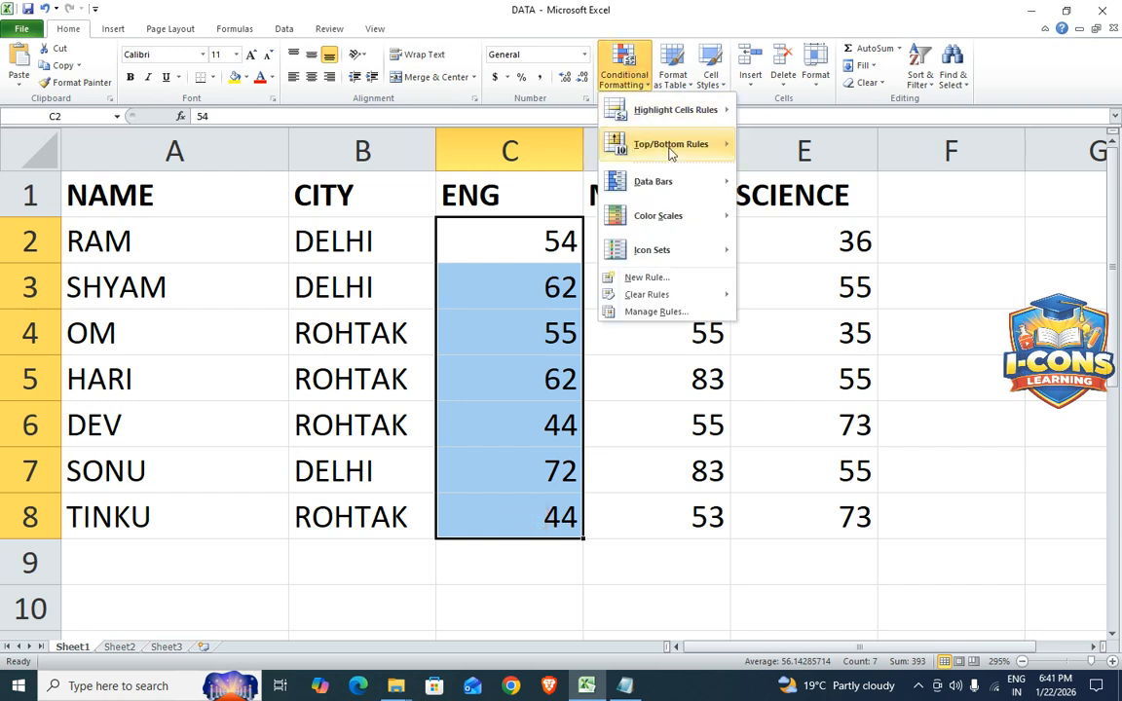
{"action": "mouse_move", "coordinate": [663, 154]}
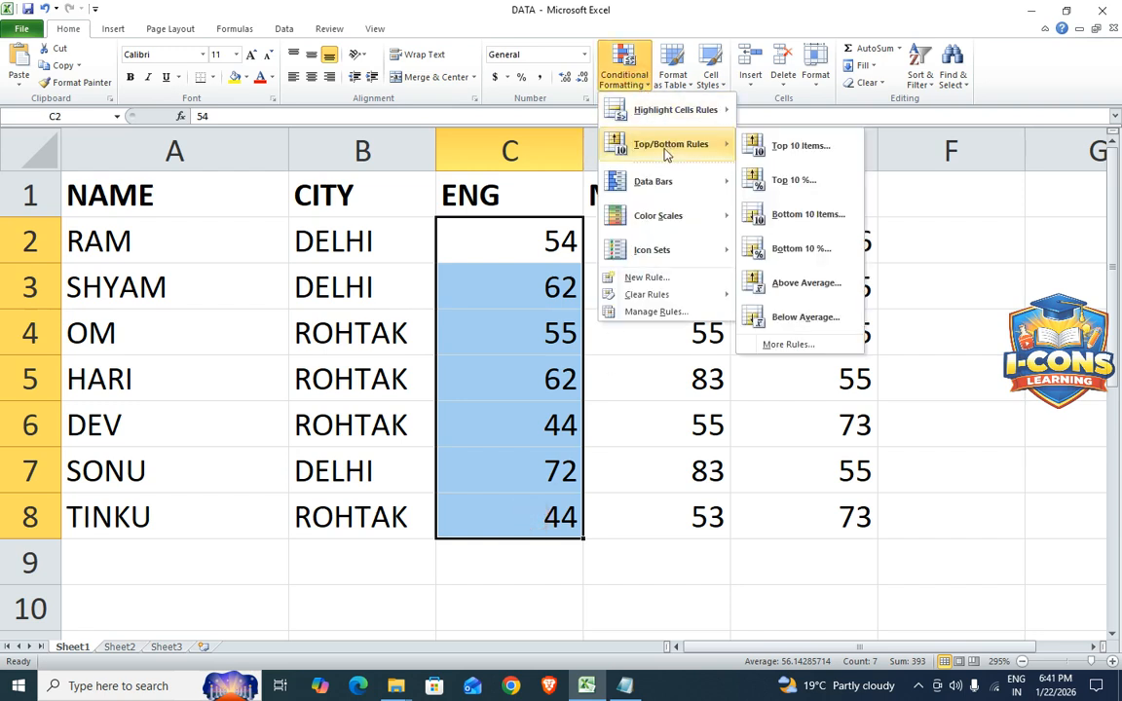
{"action": "left_click", "coordinate": [805, 283]}
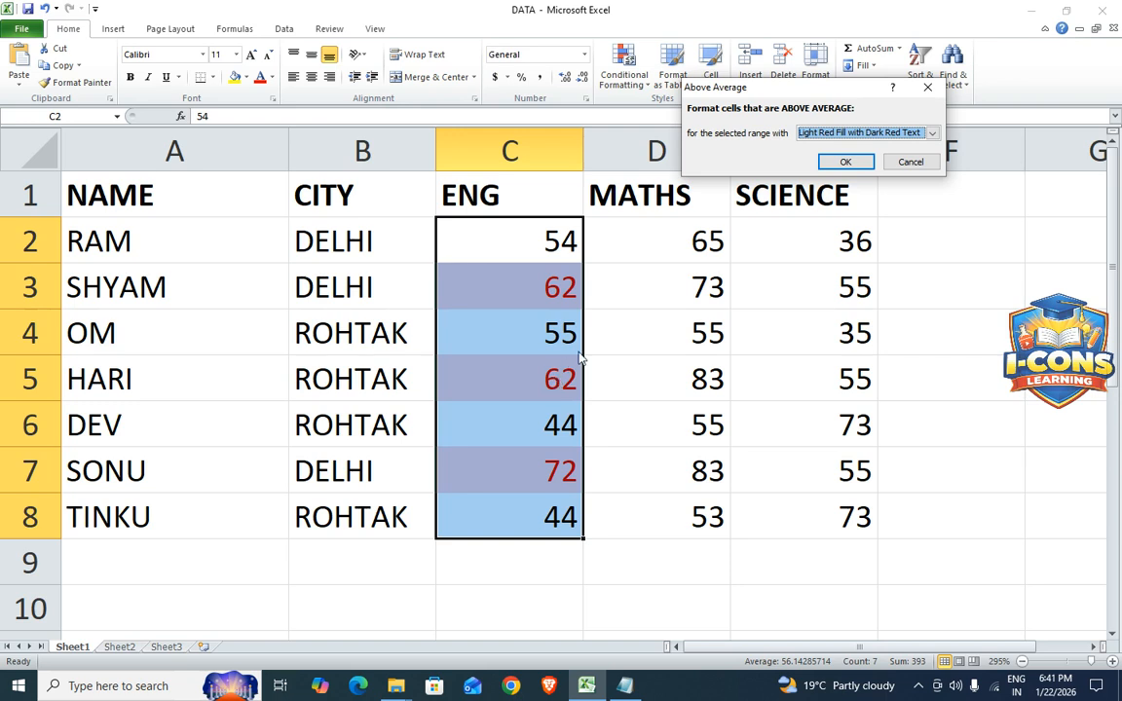
{"action": "left_click", "coordinate": [893, 168]}
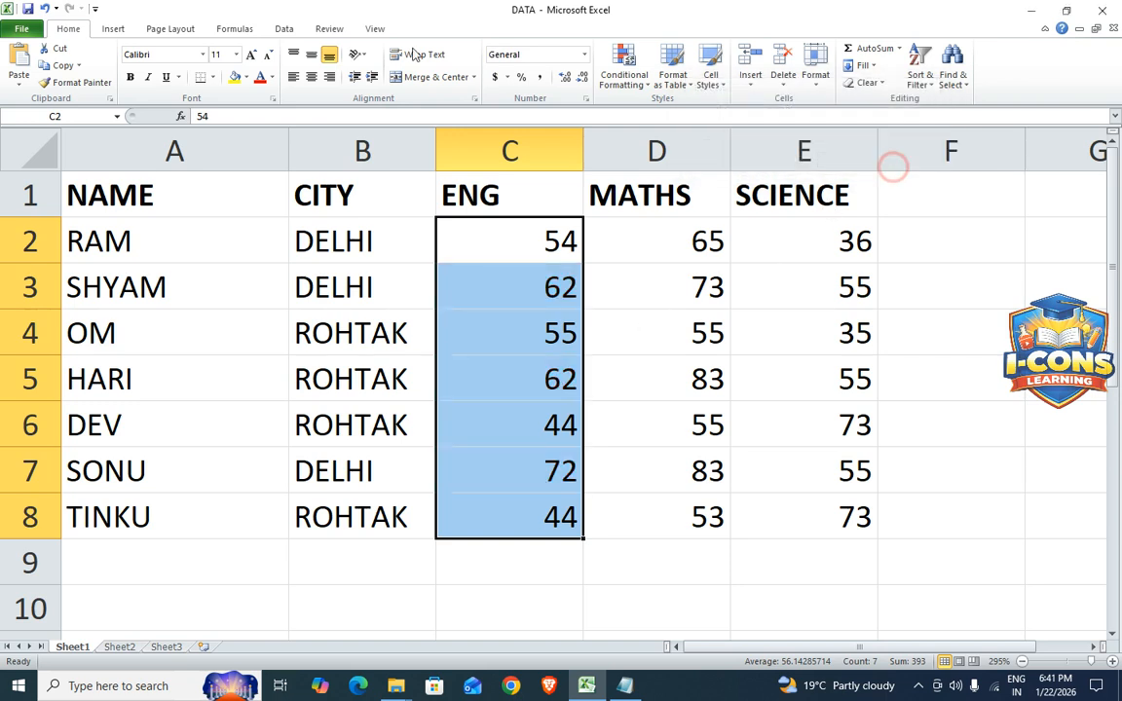
- Preview a Below Average rule with Light Red Fill with Dark Red Text on the ENG marks, then cancel it
{"action": "left_click", "coordinate": [633, 84]}
{"action": "mouse_move", "coordinate": [646, 148]}
{"action": "left_click", "coordinate": [818, 318]}
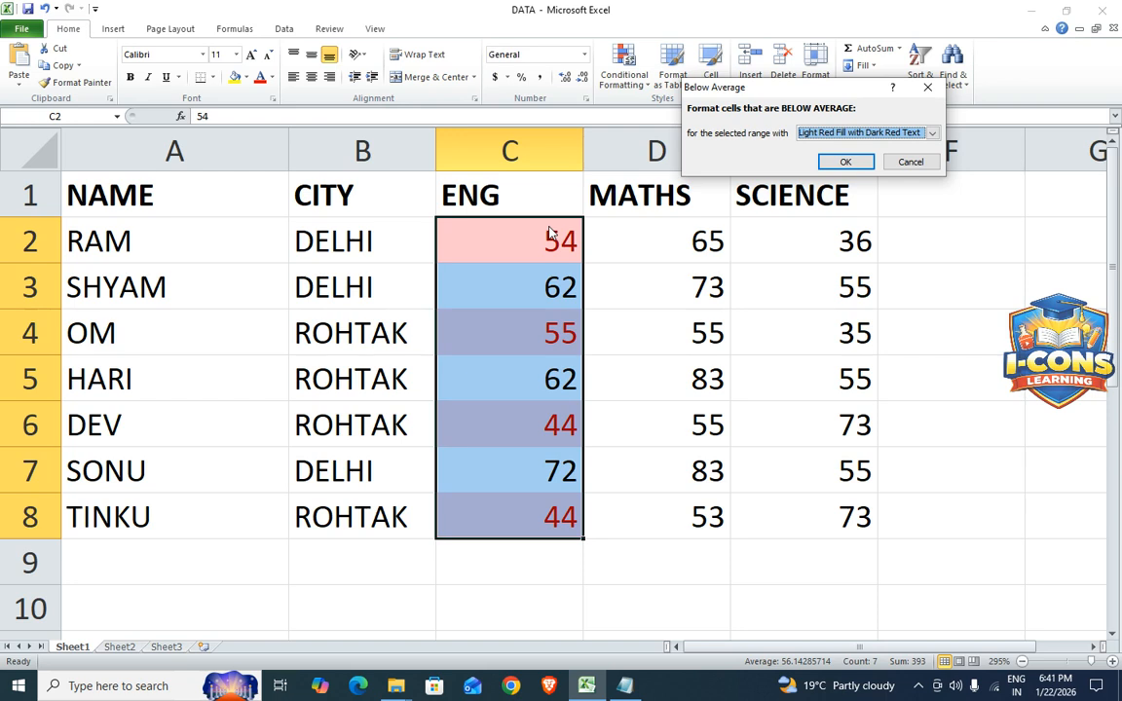
{"action": "left_click", "coordinate": [911, 161]}
- View the settings for a custom Top/Bottom rule on the ENG marks, then cancel without creating it
{"action": "left_click", "coordinate": [624, 75]}
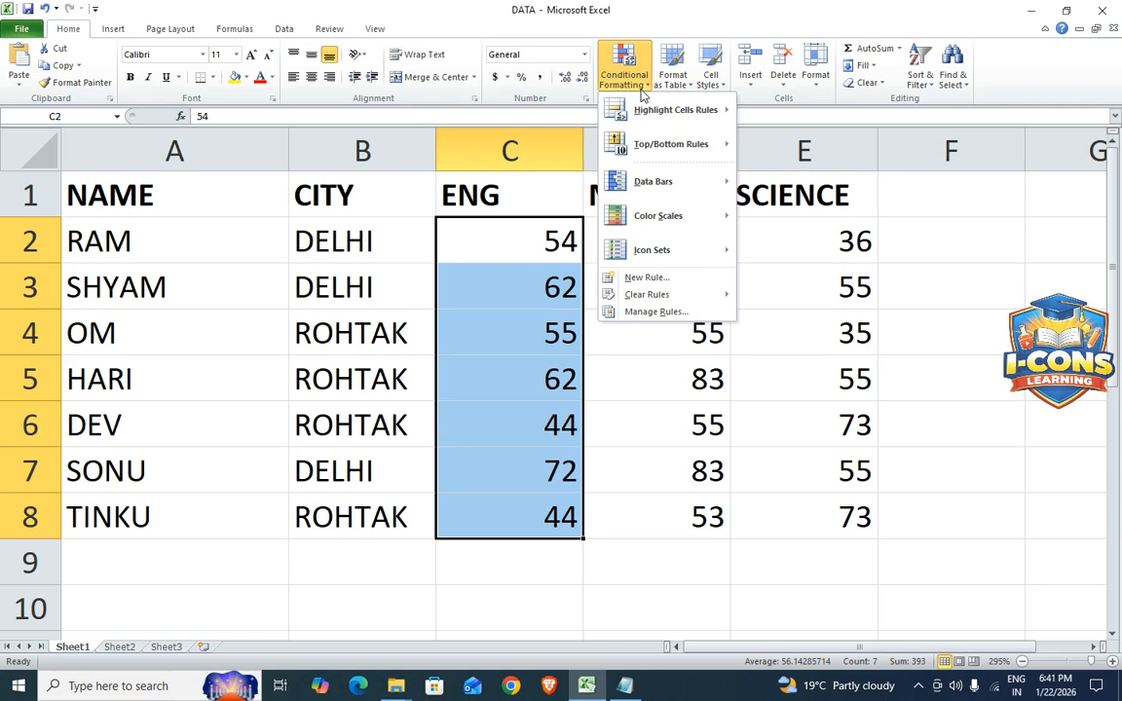
{"action": "mouse_move", "coordinate": [638, 149]}
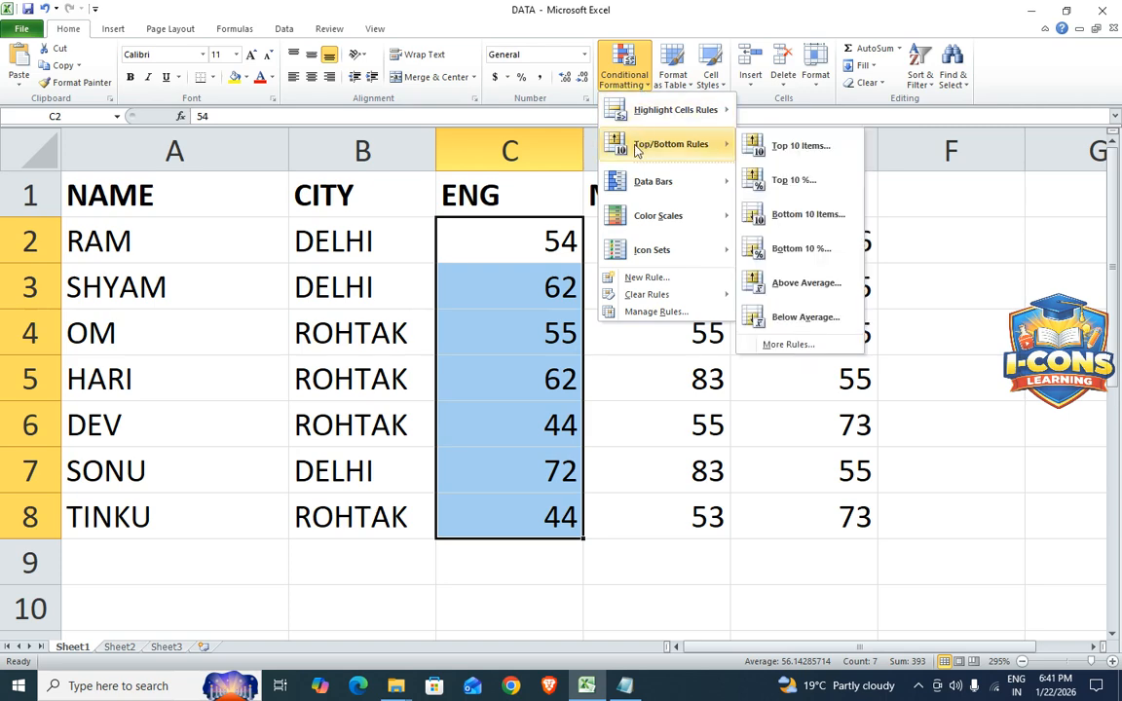
{"action": "left_click", "coordinate": [789, 343]}
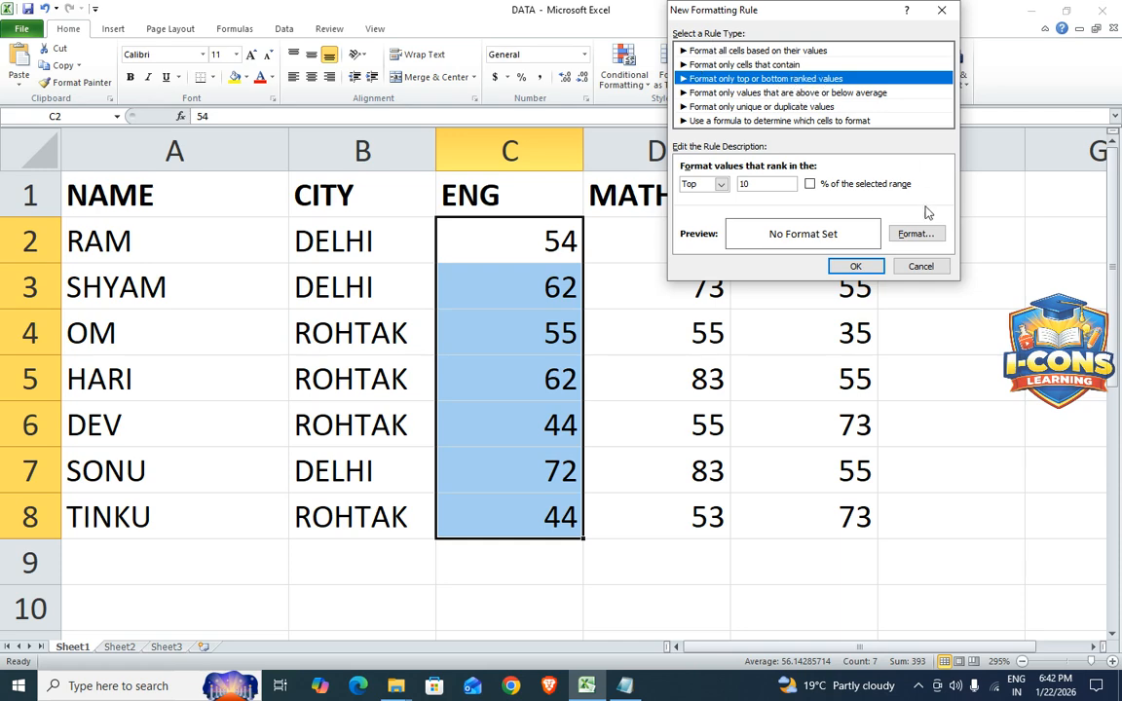
{"action": "left_click", "coordinate": [923, 266]}
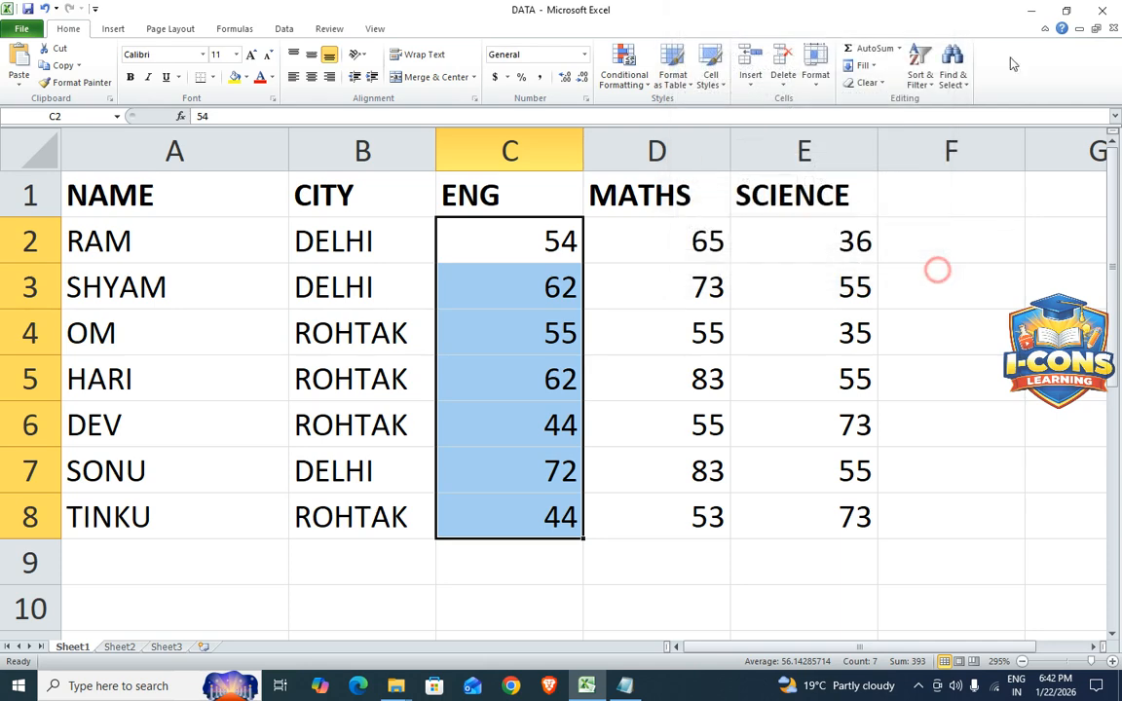
- Reselect the ENG marks in C2:C8 and apply solid-fill orange data bars to them
{"action": "left_click", "coordinate": [635, 90]}
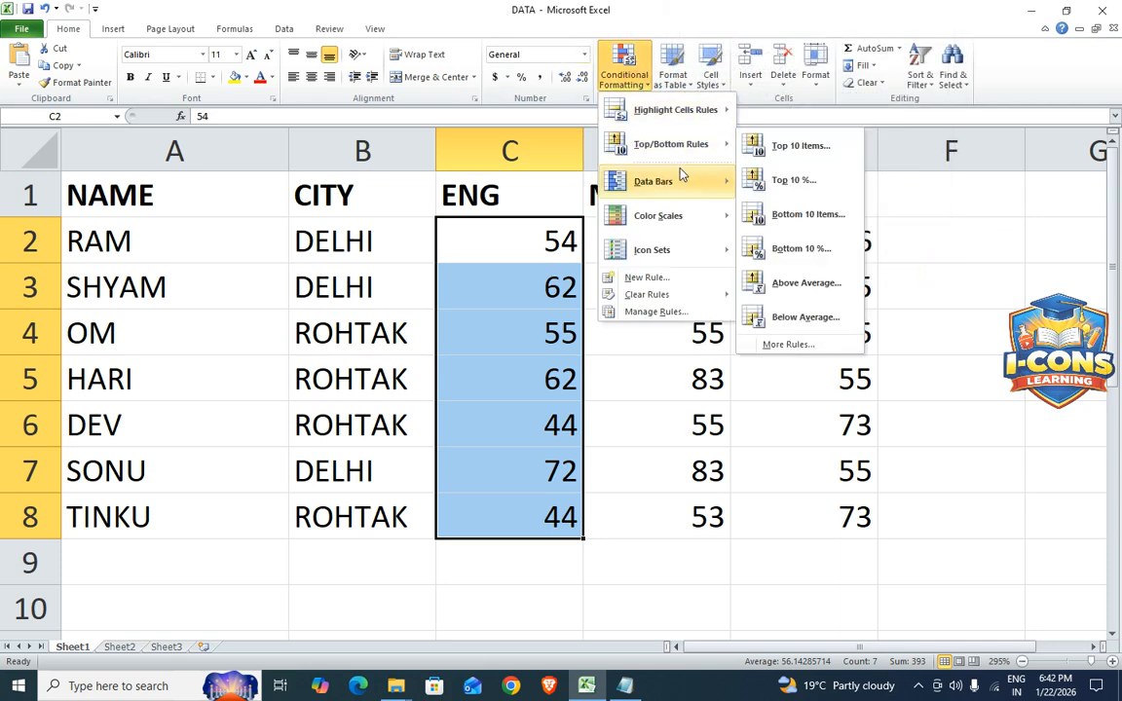
{"action": "left_click", "coordinate": [633, 374]}
{"action": "left_click", "coordinate": [703, 336]}
{"action": "left_click", "coordinate": [535, 226]}
{"action": "left_click_drag", "start_coordinate": [535, 226], "coordinate": [534, 513]}
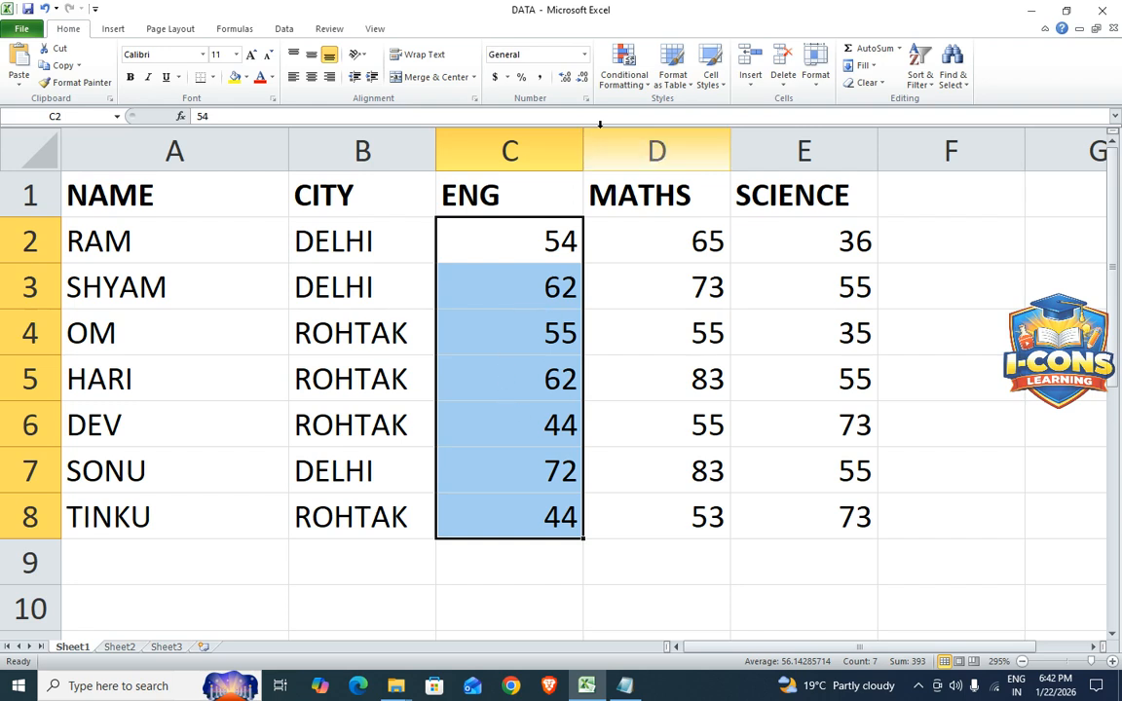
{"action": "left_click", "coordinate": [624, 76]}
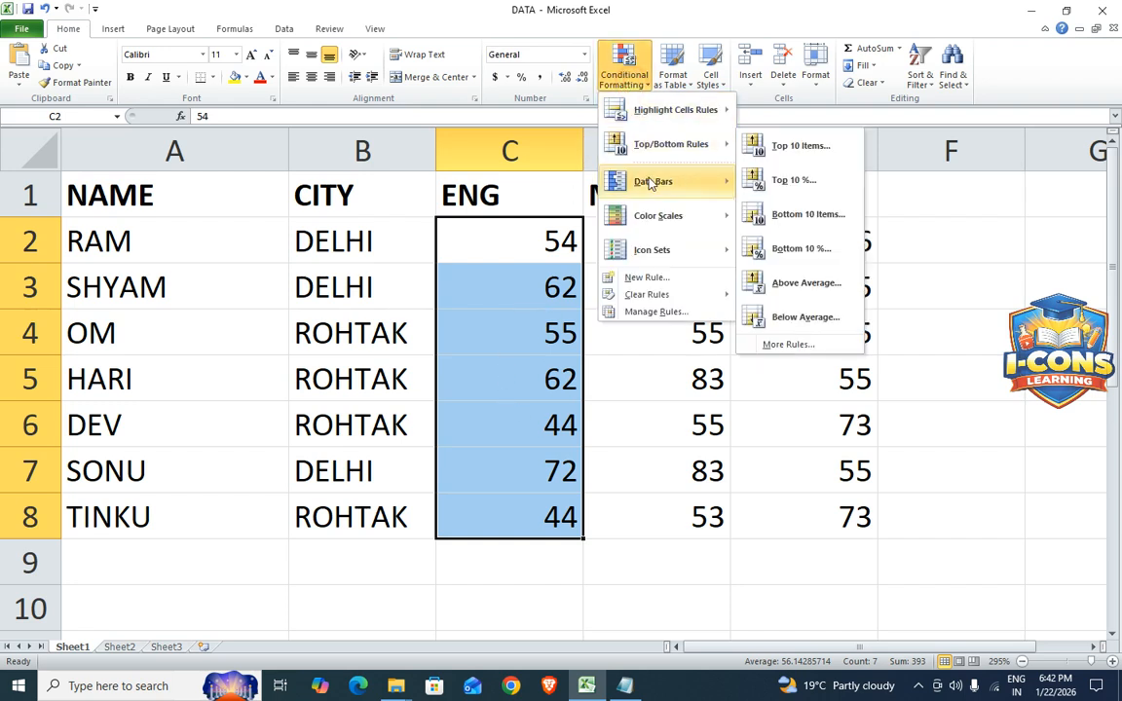
{"action": "mouse_move", "coordinate": [650, 184]}
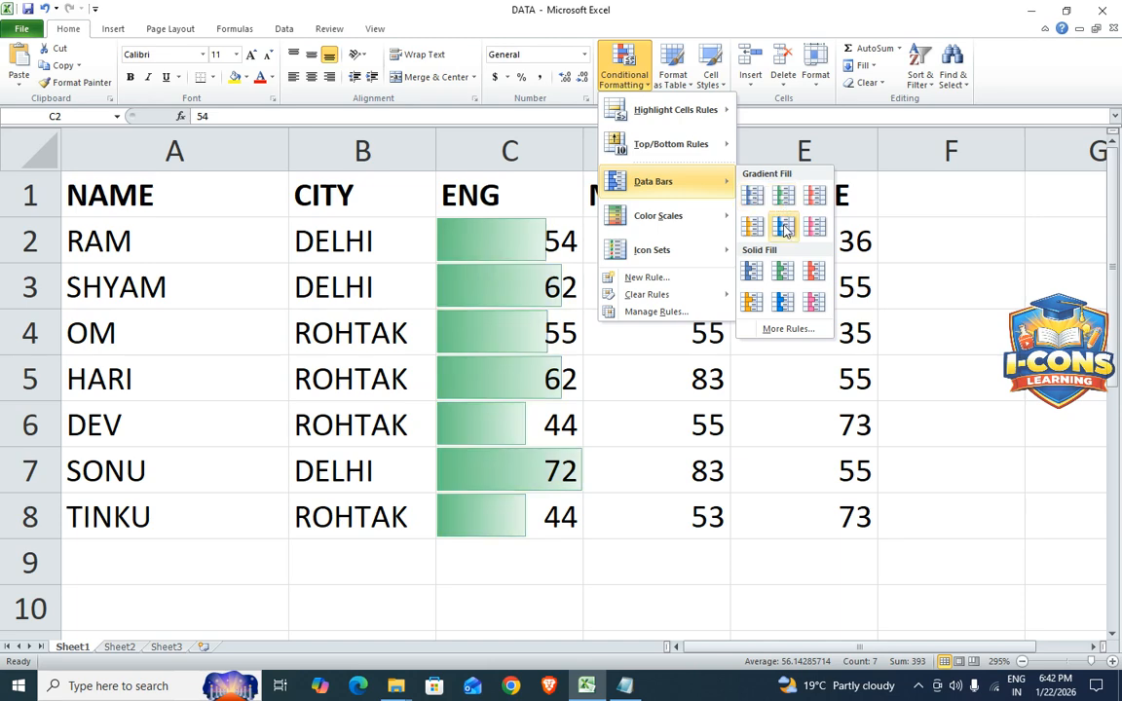
{"action": "left_click", "coordinate": [751, 306]}
- Add a two-color red and white color scale to the ENG marks, shading the highest values red
{"action": "left_click", "coordinate": [643, 84]}
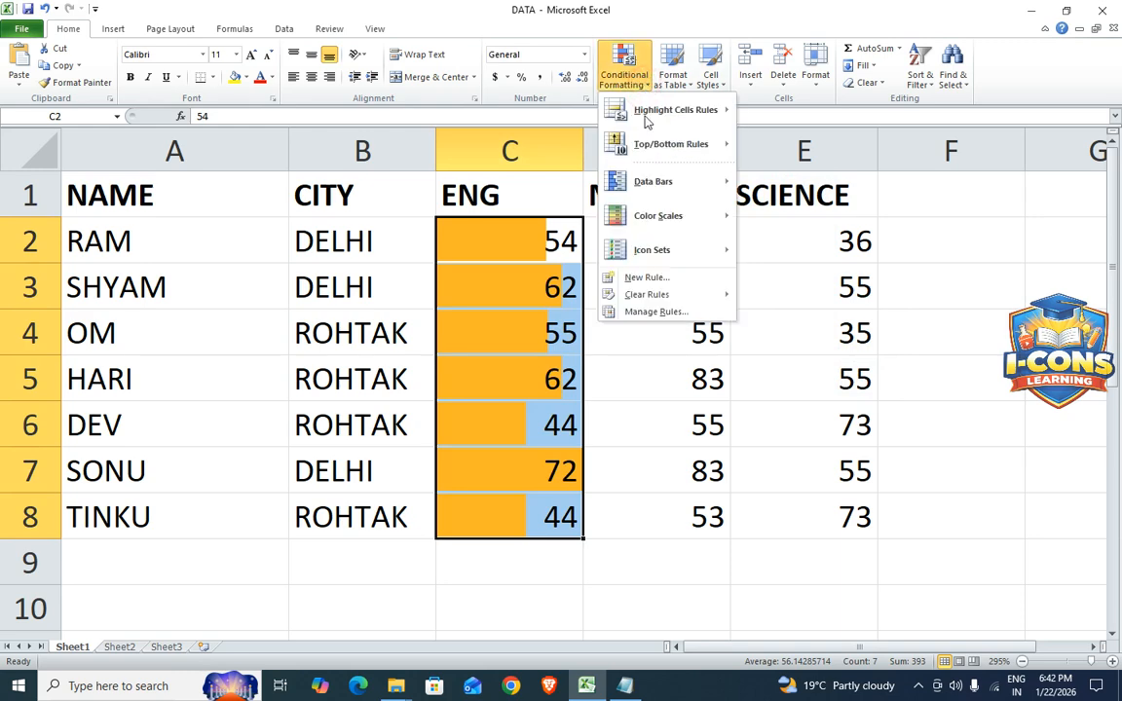
{"action": "mouse_move", "coordinate": [677, 221]}
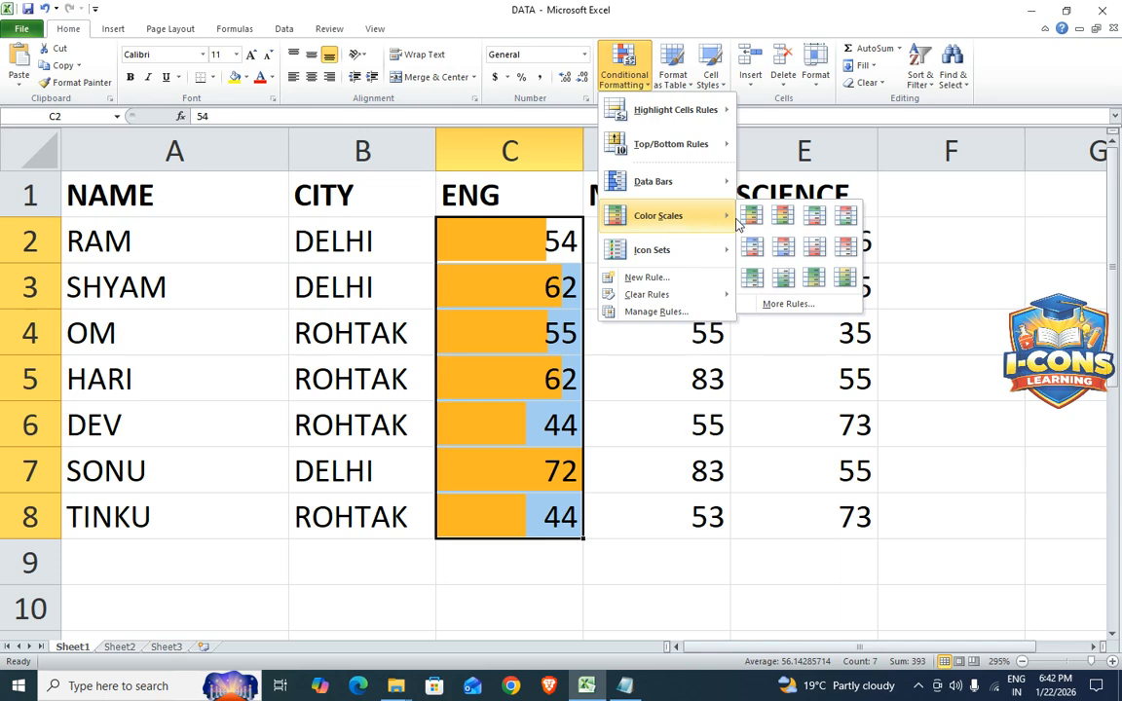
{"action": "left_click", "coordinate": [849, 250]}
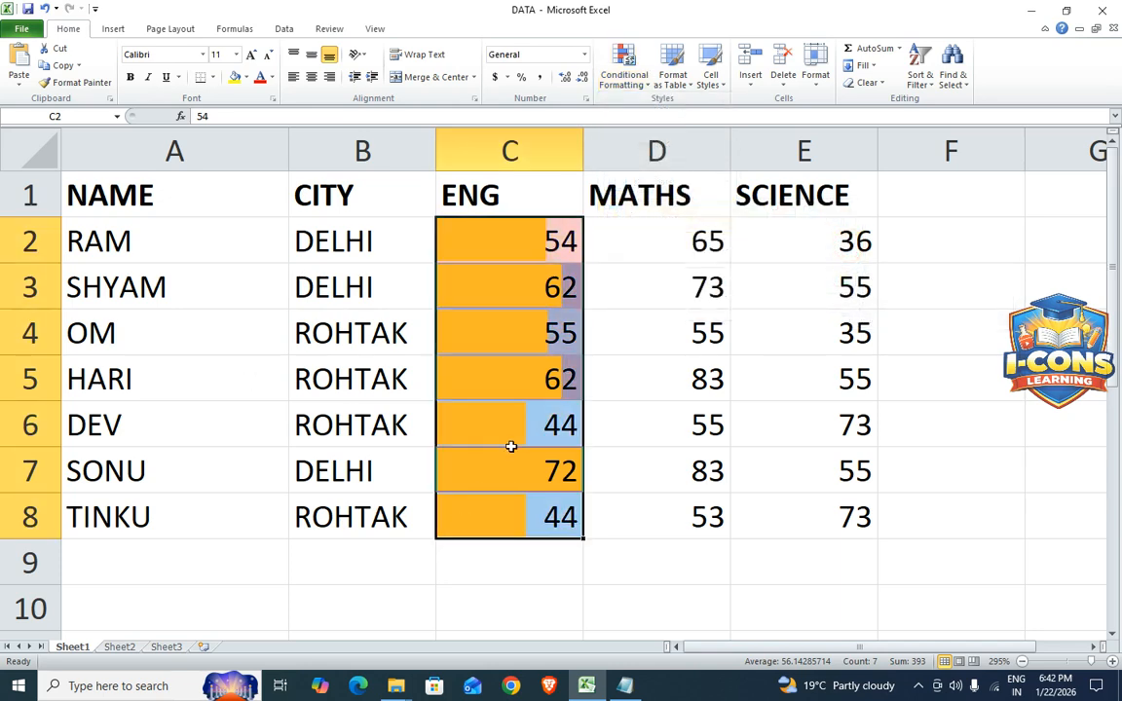
- Apply solid-fill green data bars to the MATHS marks in D2:D8
{"action": "left_click", "coordinate": [622, 297]}
{"action": "left_click_drag", "start_coordinate": [633, 228], "coordinate": [626, 505]}
{"action": "left_click", "coordinate": [623, 73]}
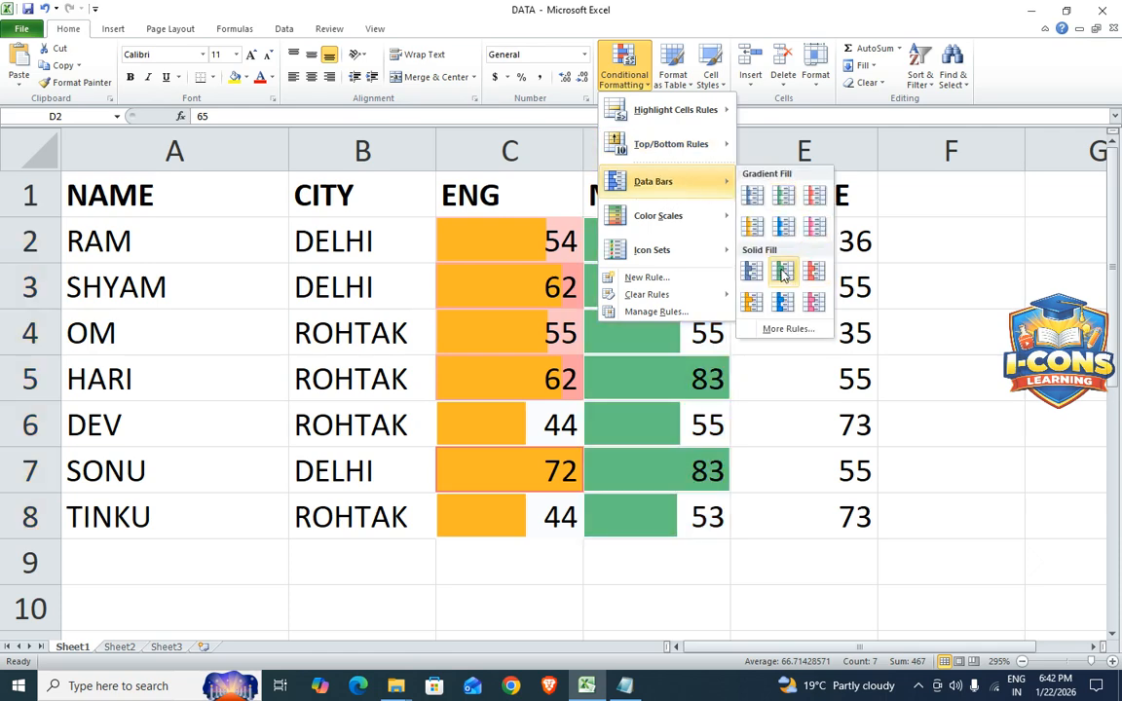
{"action": "left_click", "coordinate": [782, 270]}
- Apply a two-color red and white color scale to the SCIENCE marks in E2:E8, shading the lowest values red
{"action": "left_click_drag", "start_coordinate": [806, 255], "coordinate": [783, 512]}
{"action": "left_click", "coordinate": [623, 70]}
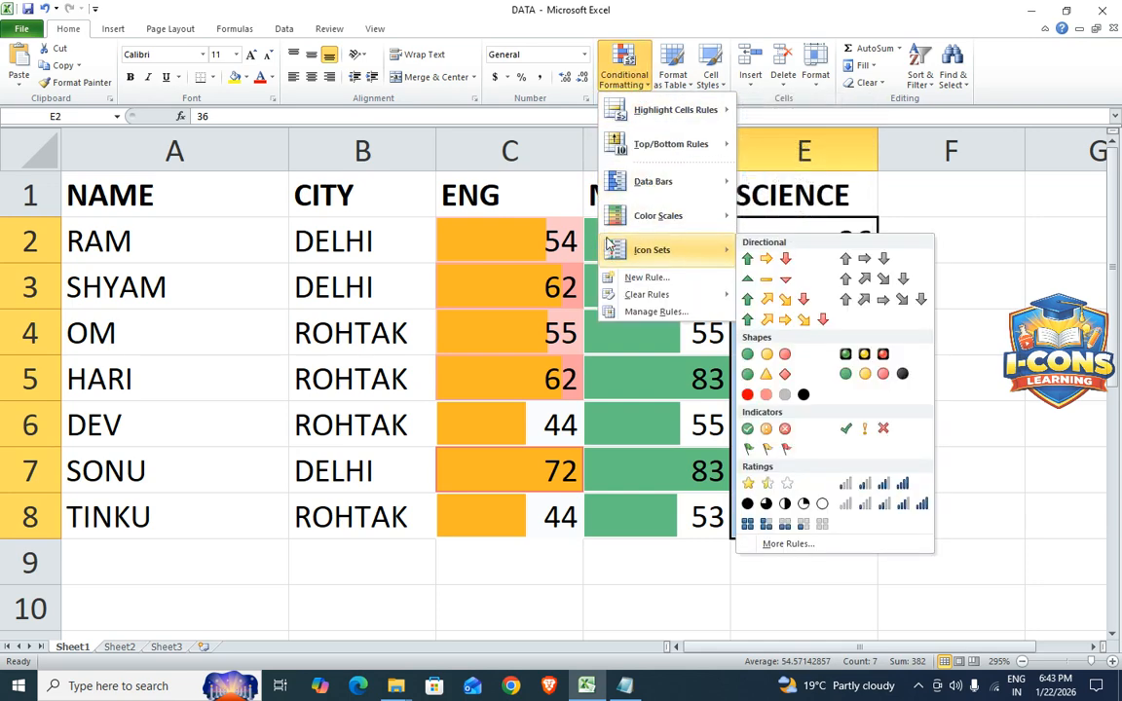
{"action": "mouse_move", "coordinate": [642, 215]}
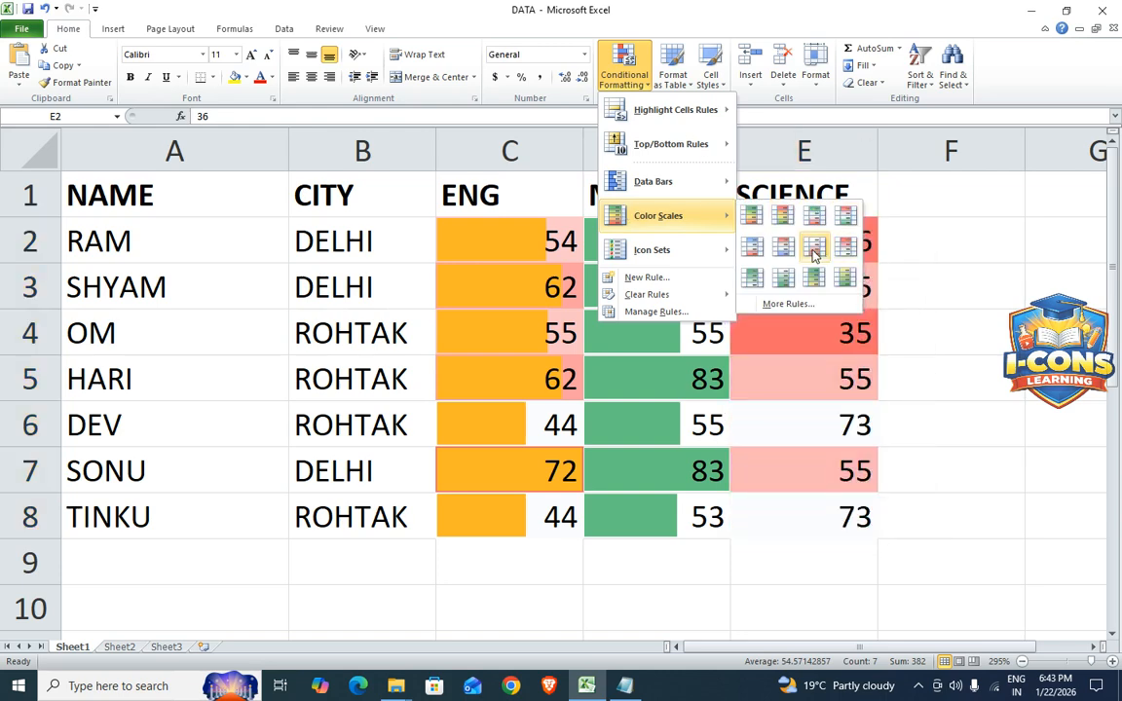
{"action": "left_click", "coordinate": [813, 251]}
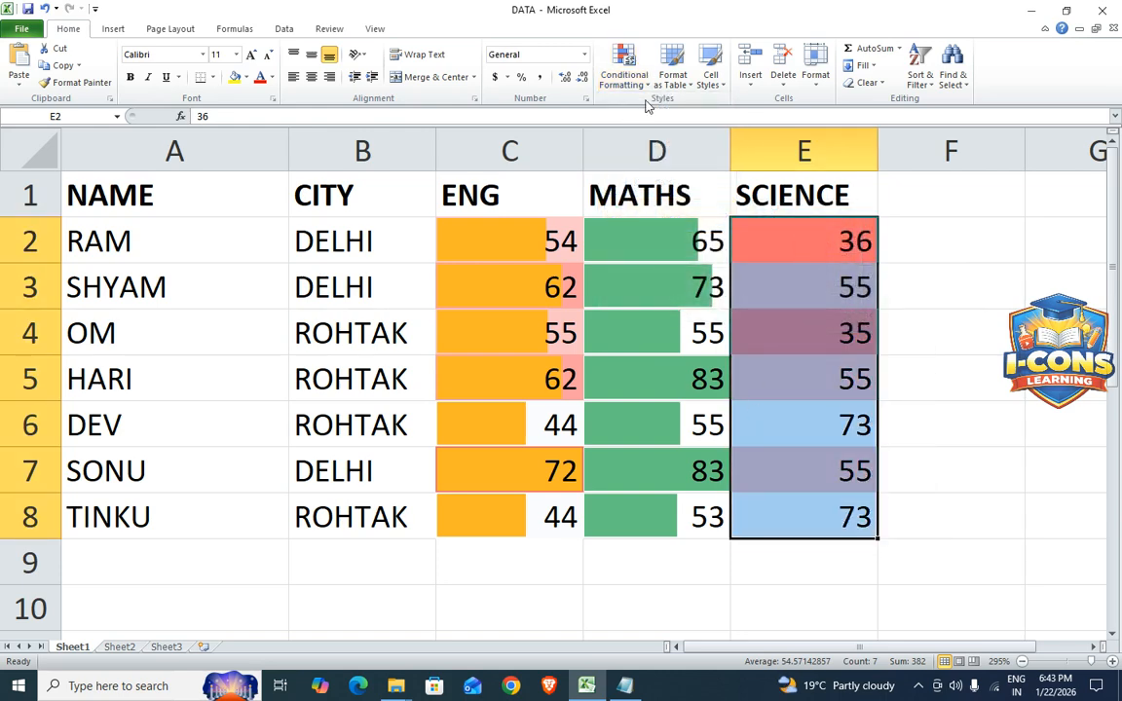
- Add solid-fill bright blue data bars to the SCIENCE marks and deselect the range
{"action": "left_click", "coordinate": [644, 92]}
{"action": "mouse_move", "coordinate": [650, 220]}
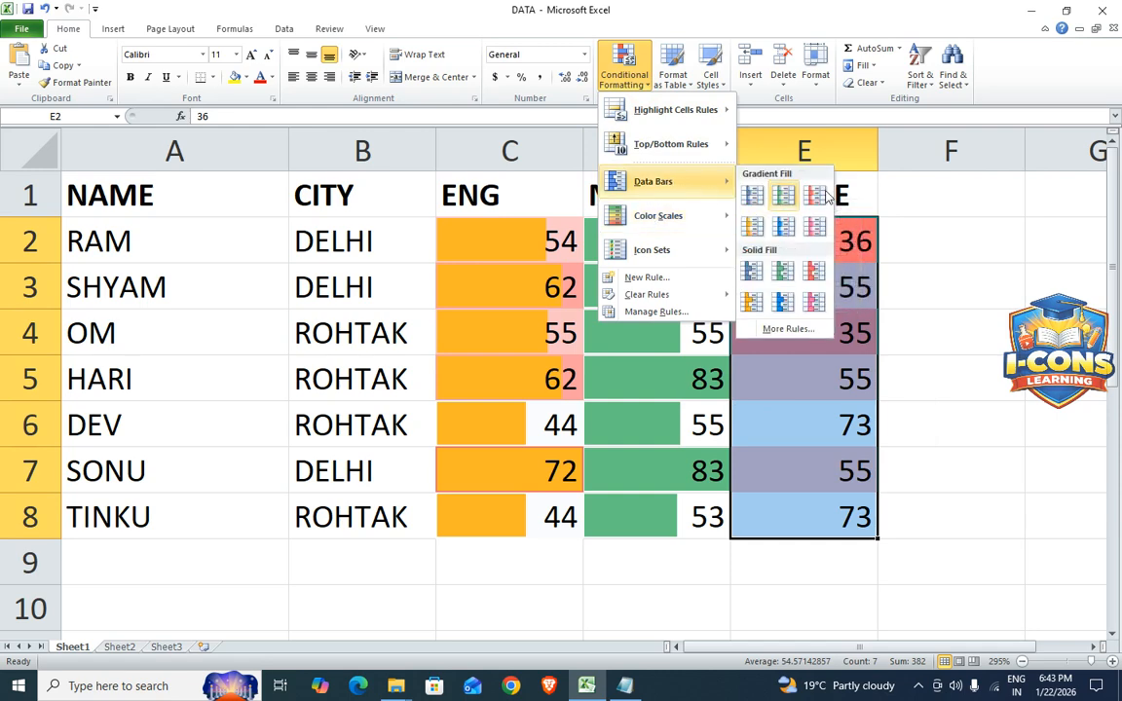
{"action": "left_click", "coordinate": [783, 304]}
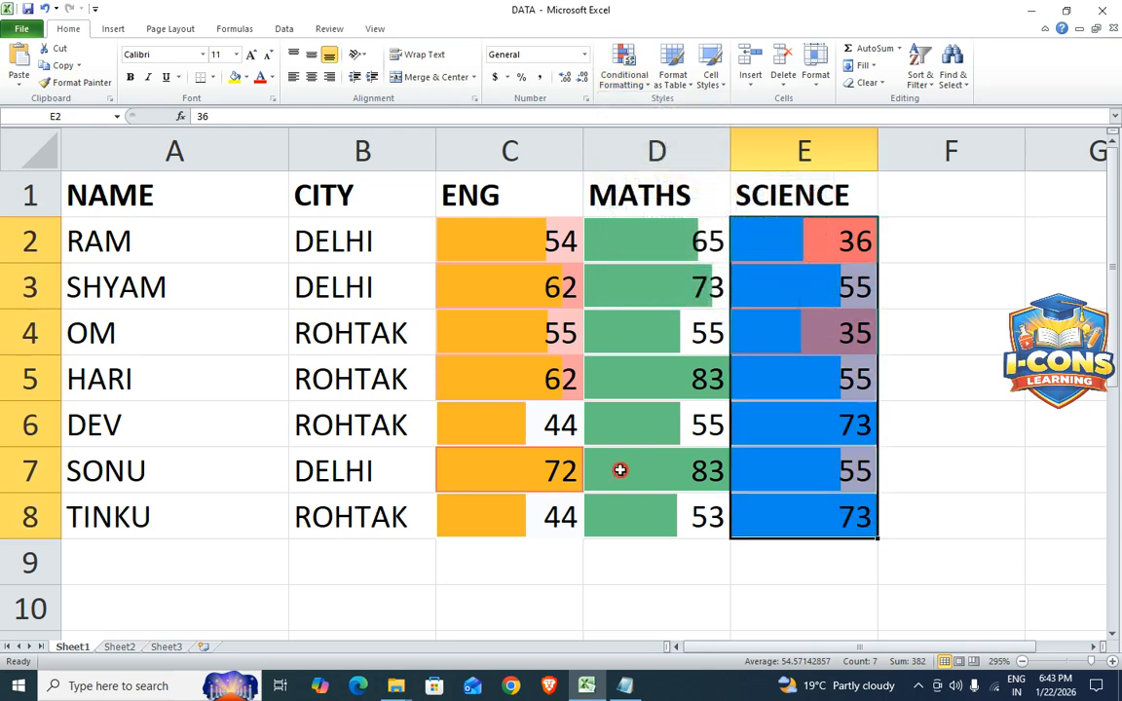
{"action": "left_click", "coordinate": [696, 468]}
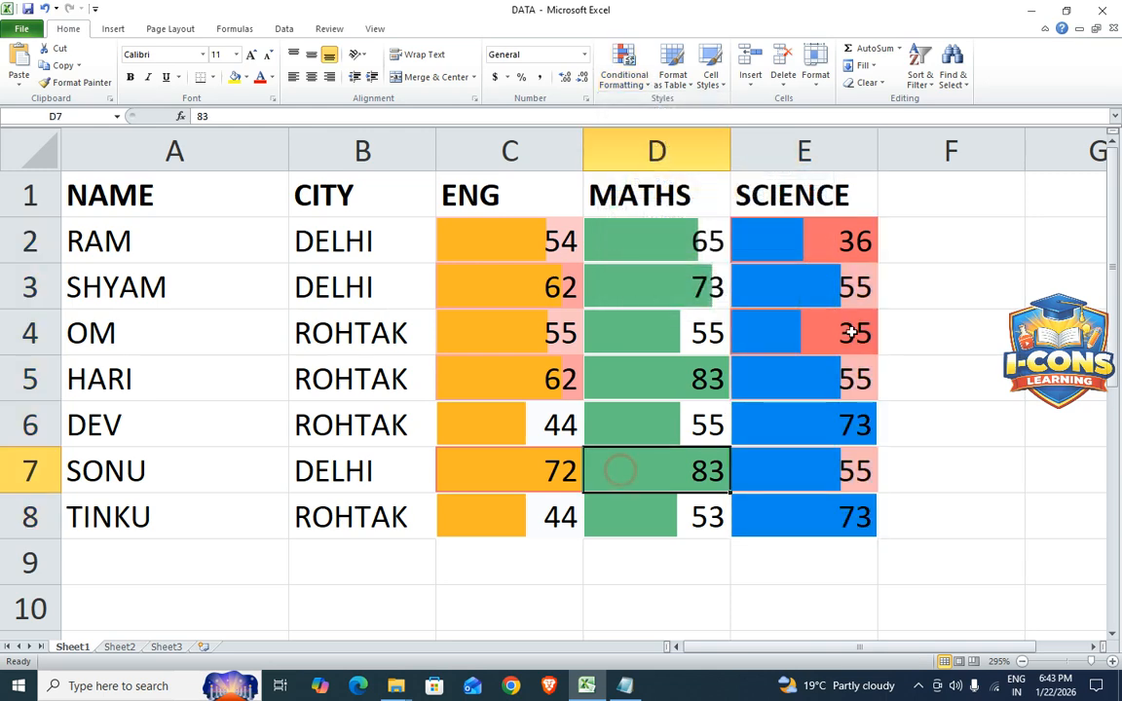
{"action": "left_click", "coordinate": [623, 76]}
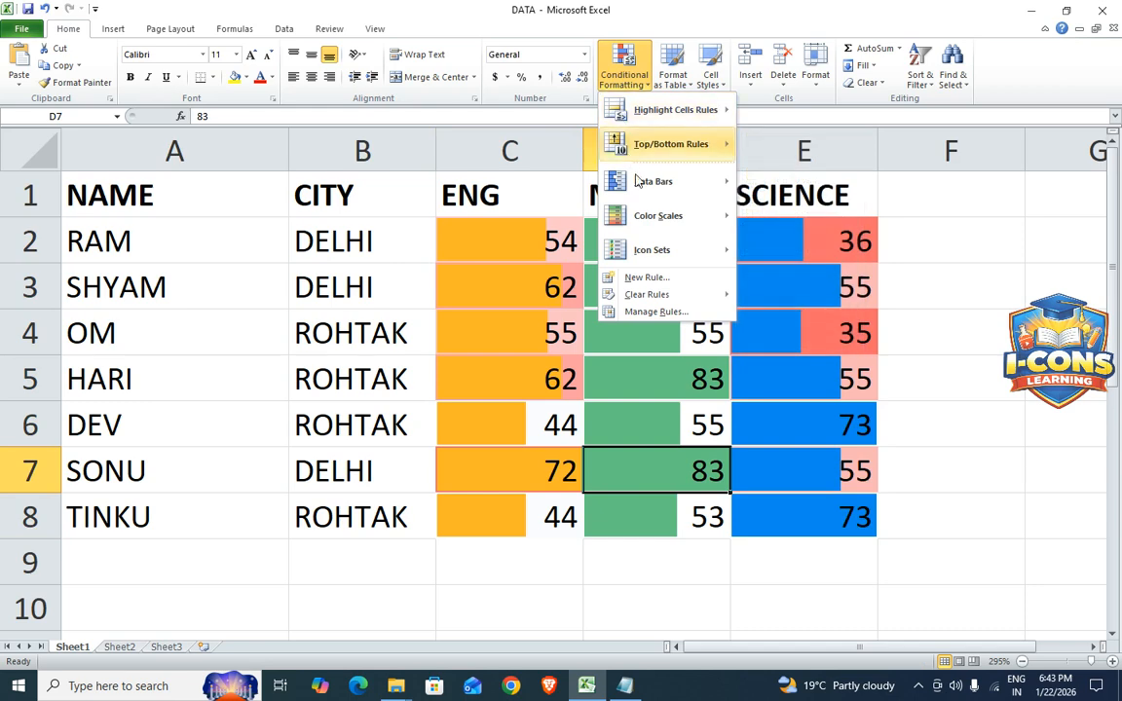
{"action": "mouse_move", "coordinate": [623, 192]}
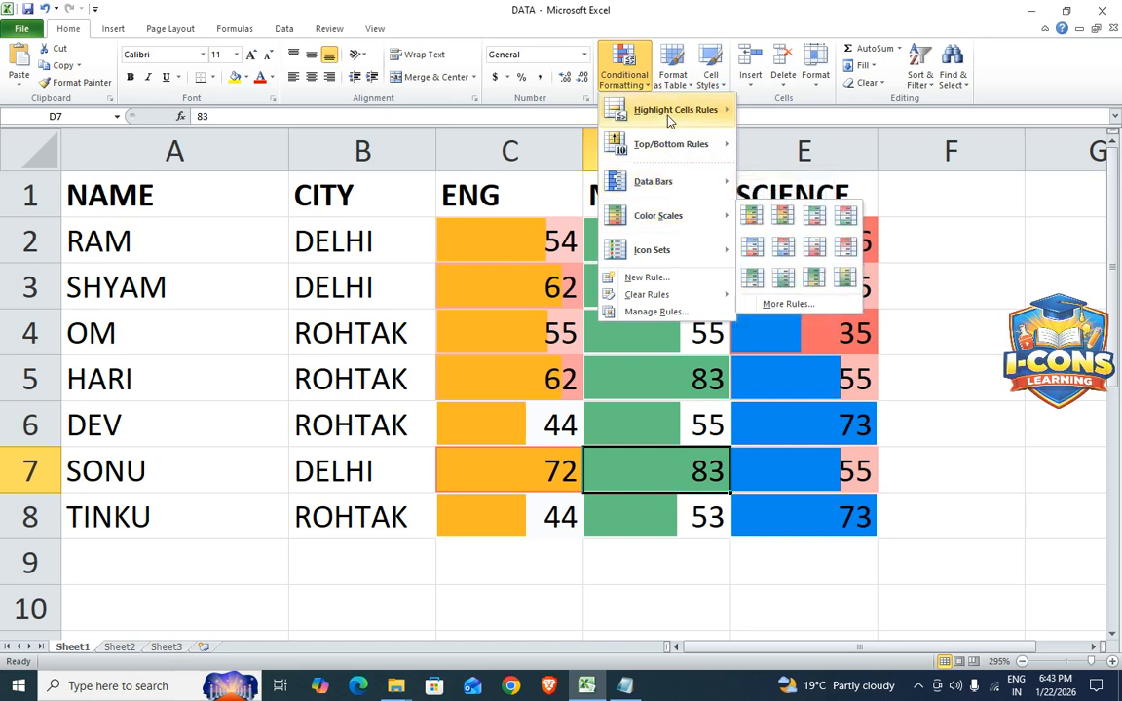
{"action": "mouse_move", "coordinate": [667, 119]}
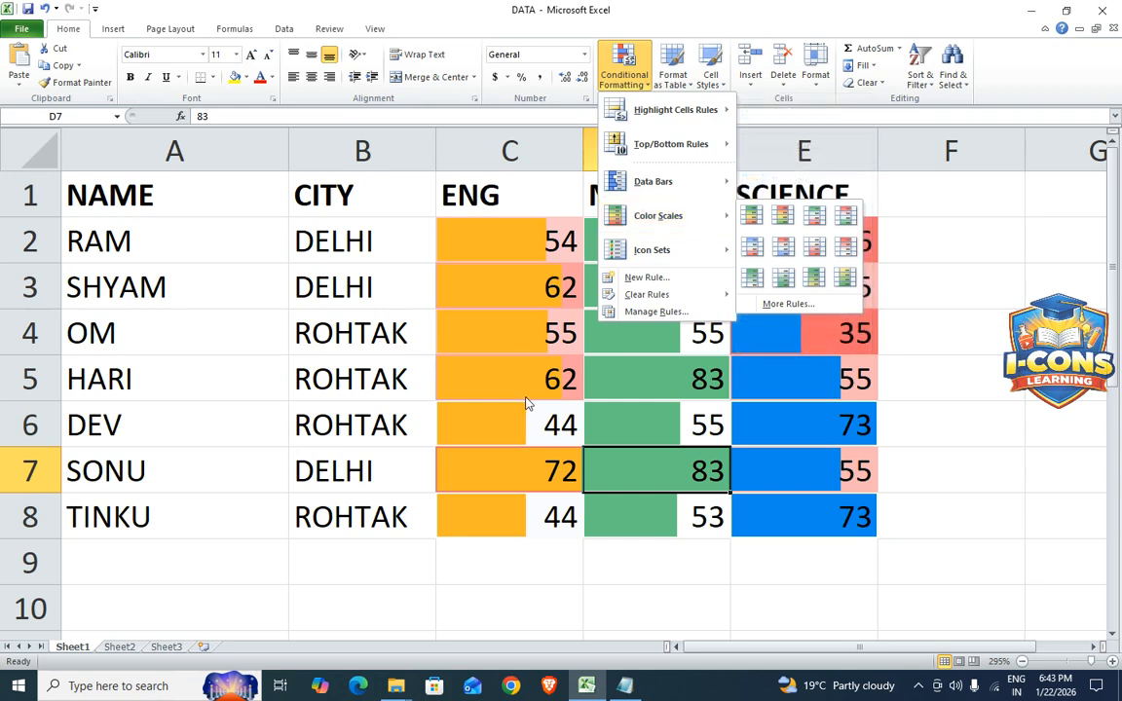
{"action": "left_click", "coordinate": [476, 364]}
{"action": "left_click_drag", "start_coordinate": [466, 193], "coordinate": [629, 232]}
{"action": "left_click", "coordinate": [657, 381]}
- Select all the marks in C2:E8 and delete every data bar and color scale rule through the Conditional Formatting Rules Manager
{"action": "left_click_drag", "start_coordinate": [496, 243], "coordinate": [840, 524]}
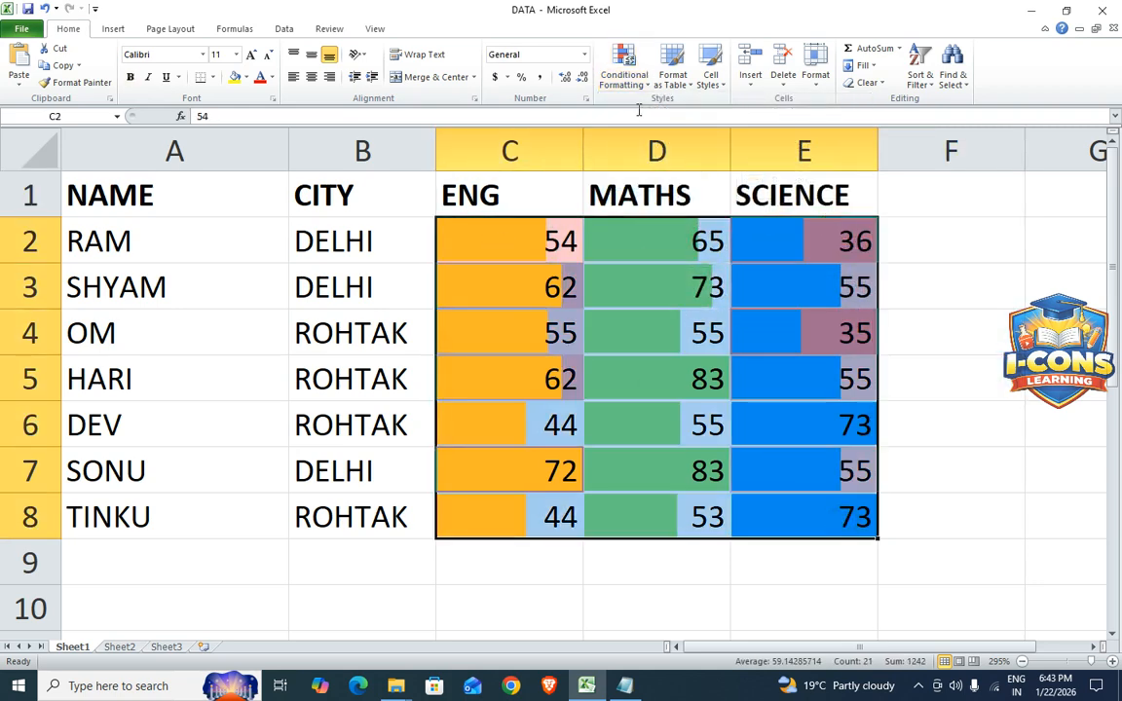
{"action": "left_click", "coordinate": [623, 74]}
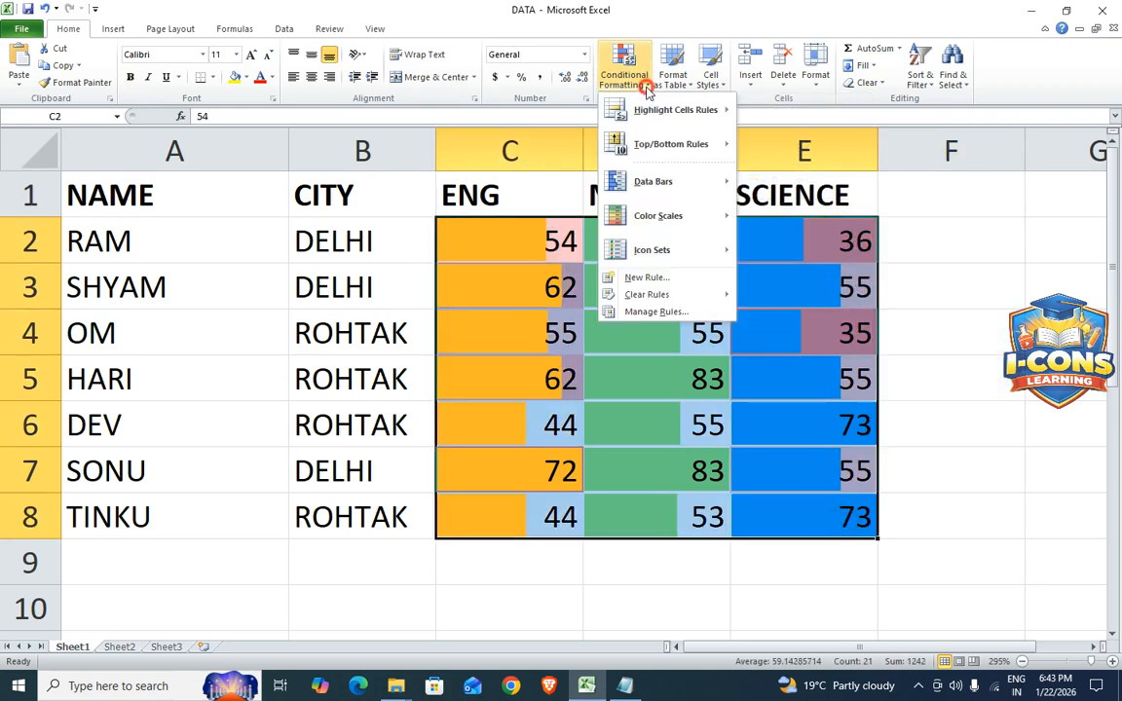
{"action": "left_click", "coordinate": [652, 312]}
{"action": "left_click_drag", "start_coordinate": [932, 36], "coordinate": [776, 15]}
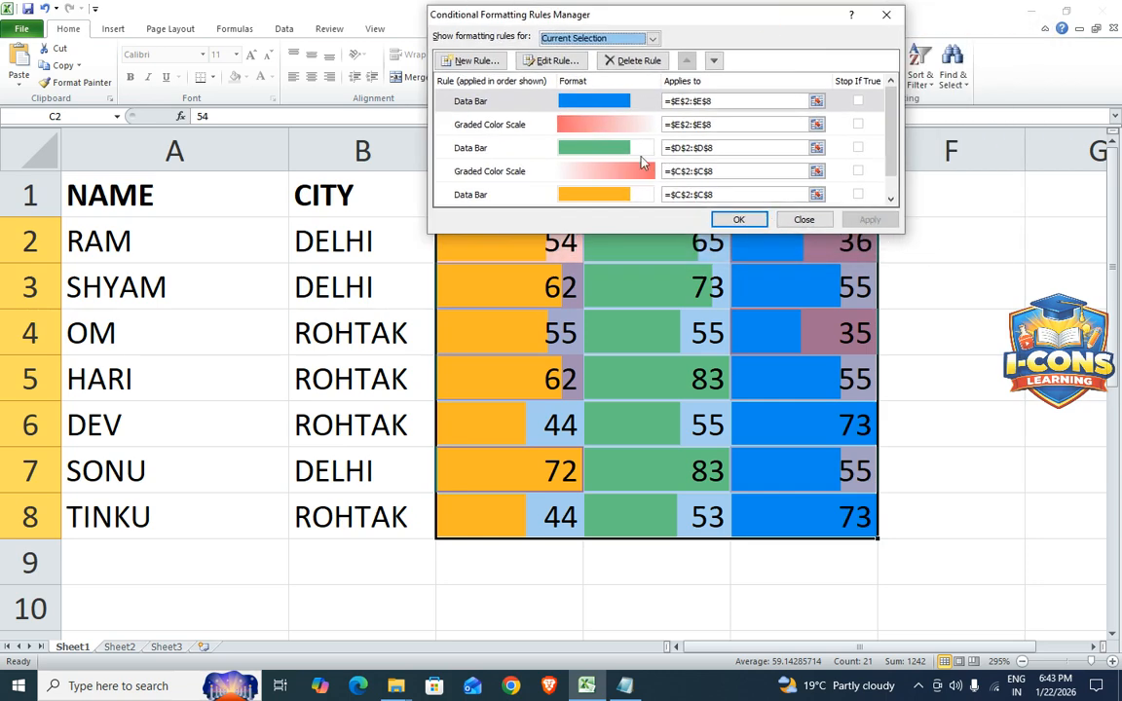
{"action": "left_click", "coordinate": [633, 61]}
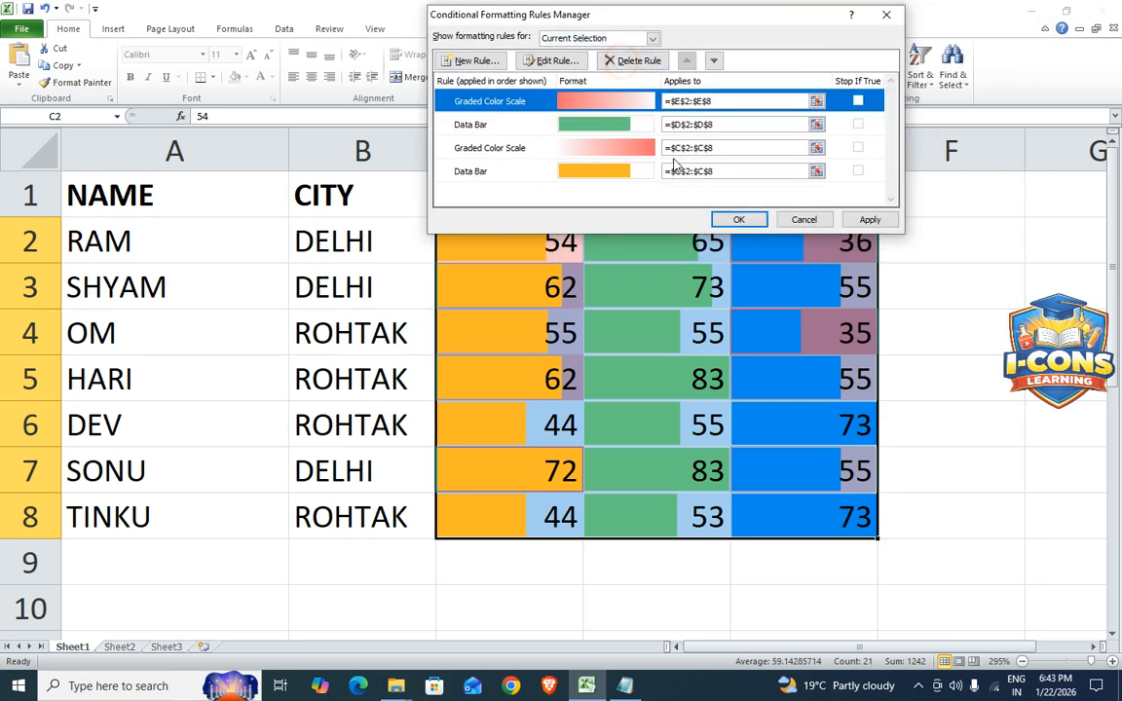
{"action": "left_click", "coordinate": [624, 61]}
{"action": "left_click", "coordinate": [624, 61]}
{"action": "left_click", "coordinate": [623, 60]}
{"action": "left_click", "coordinate": [624, 60]}
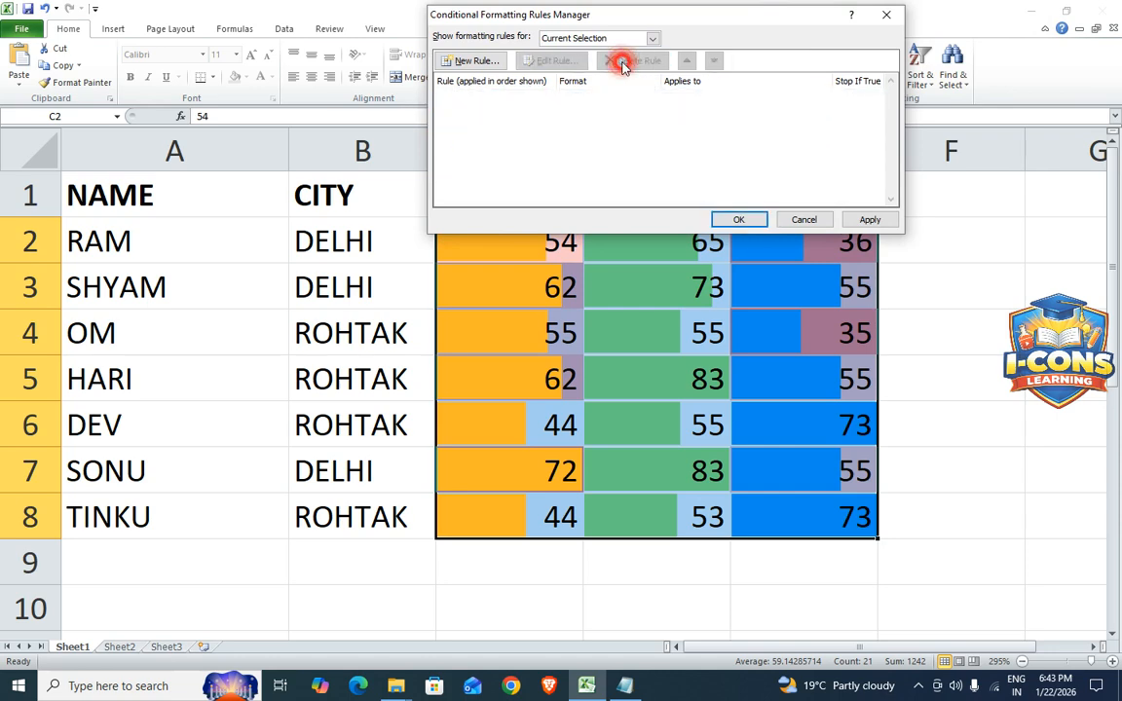
{"action": "left_click", "coordinate": [740, 220]}
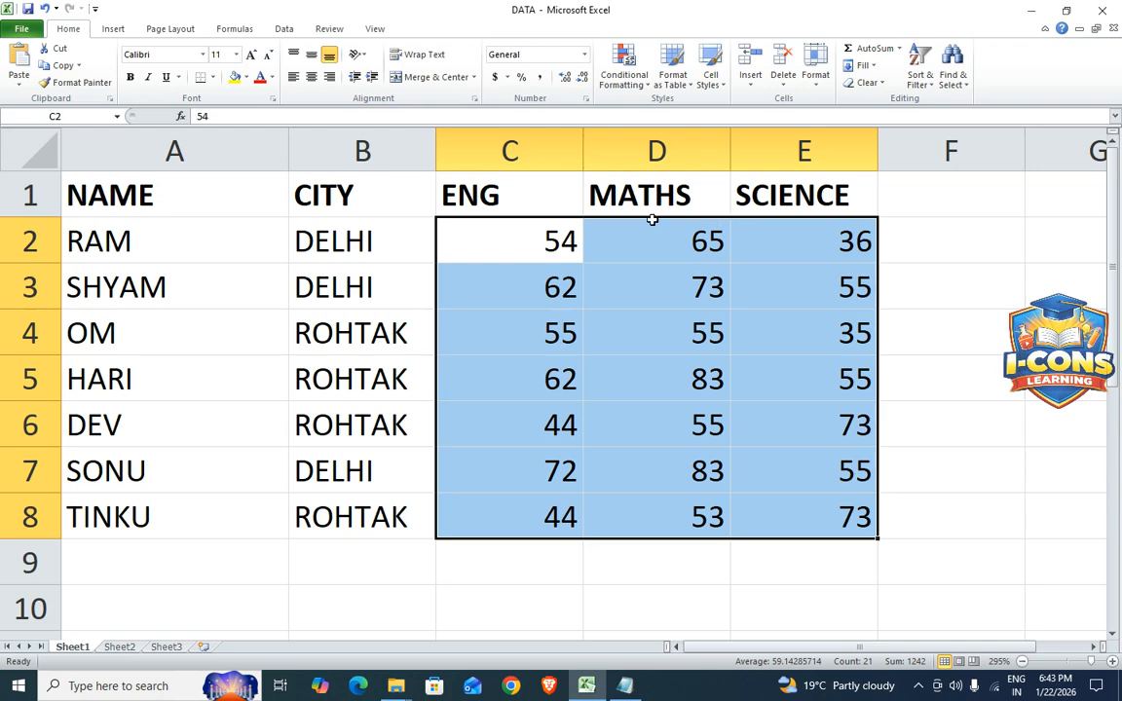
- Select the whole table A1:E8 and review the available conditional formatting types, from Highlight Cells Rules to Icon Sets, without applying any
{"action": "left_click", "coordinate": [601, 383]}
{"action": "left_click", "coordinate": [295, 285]}
{"action": "left_click_drag", "start_coordinate": [120, 193], "coordinate": [849, 526]}
{"action": "left_click", "coordinate": [626, 83]}
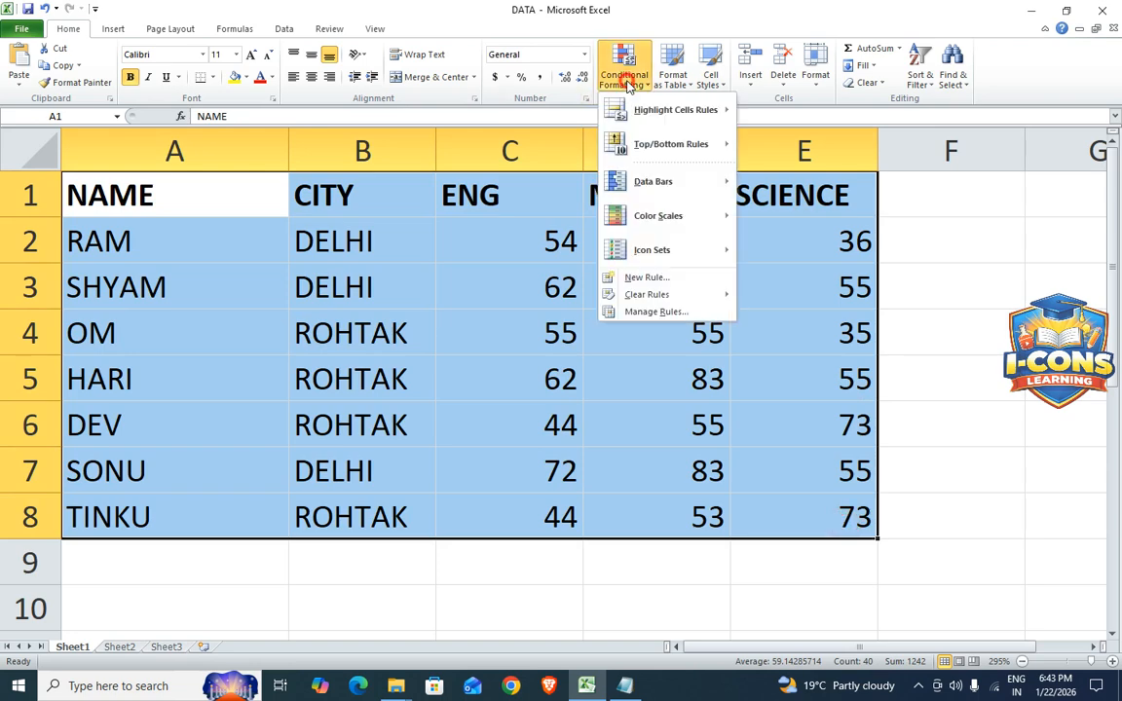
{"action": "mouse_move", "coordinate": [690, 116]}
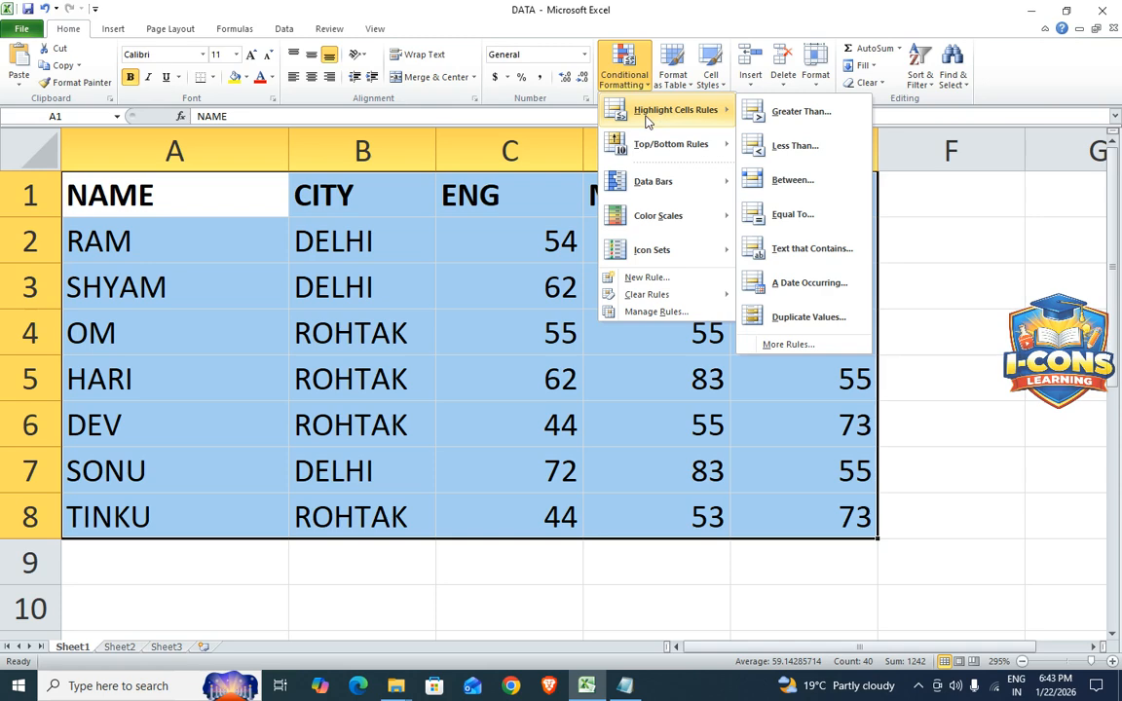
{"action": "mouse_move", "coordinate": [650, 146]}
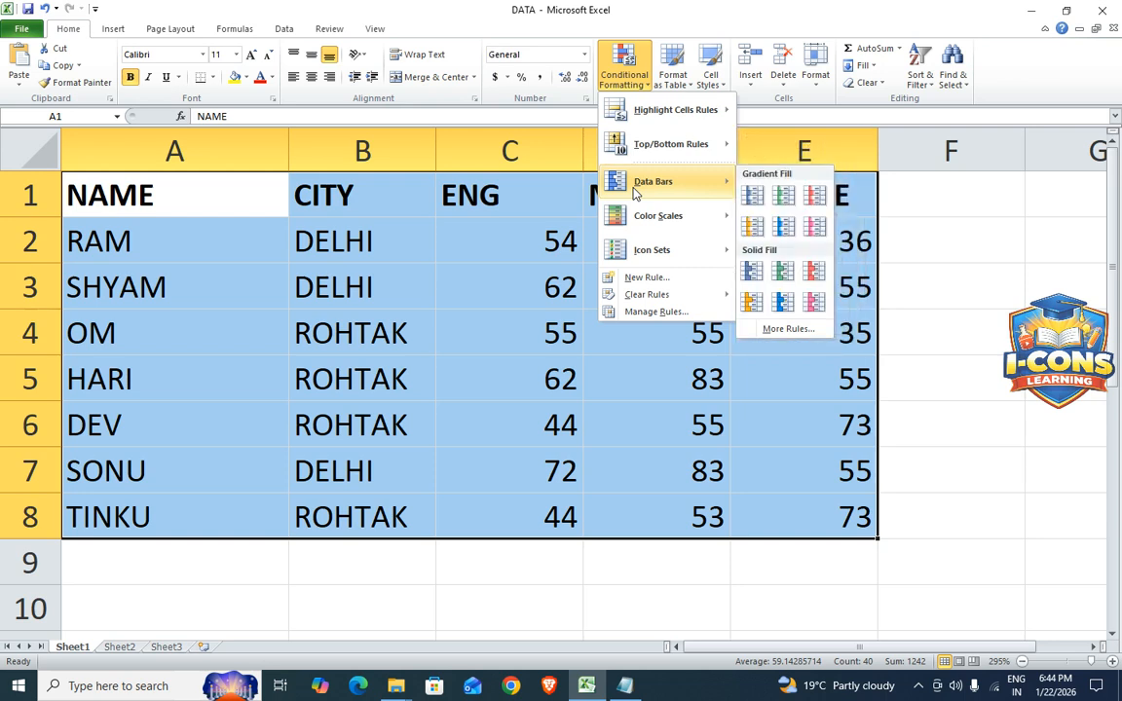
{"action": "mouse_move", "coordinate": [643, 222]}
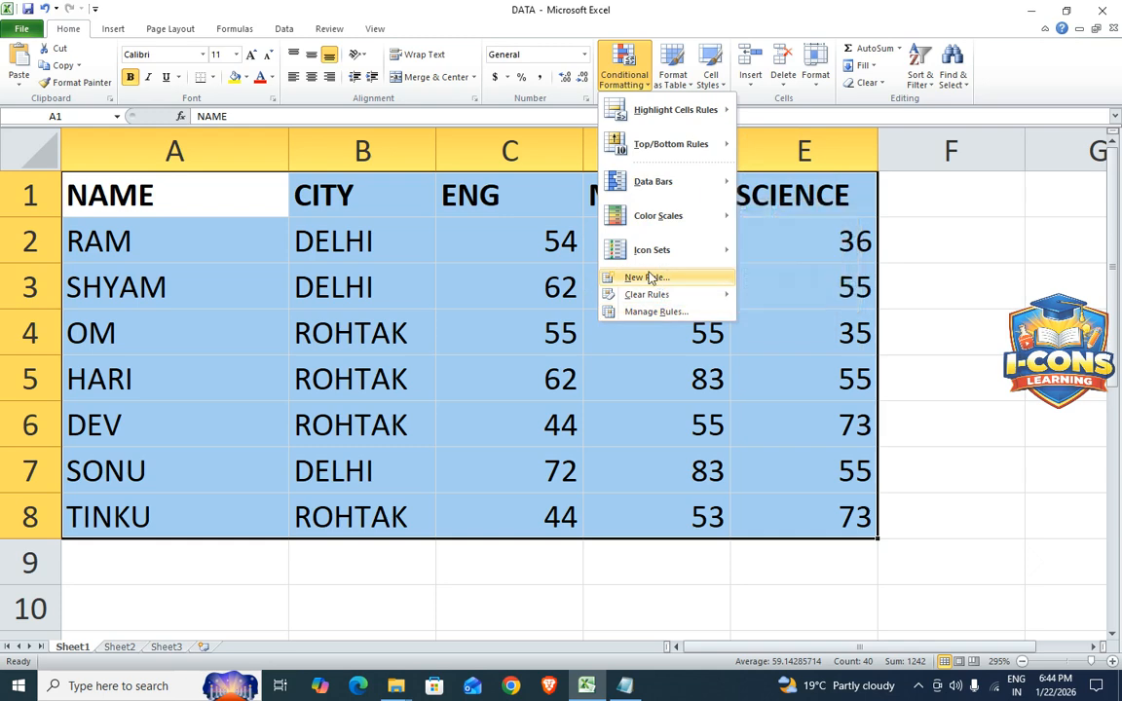
{"action": "mouse_move", "coordinate": [676, 259]}
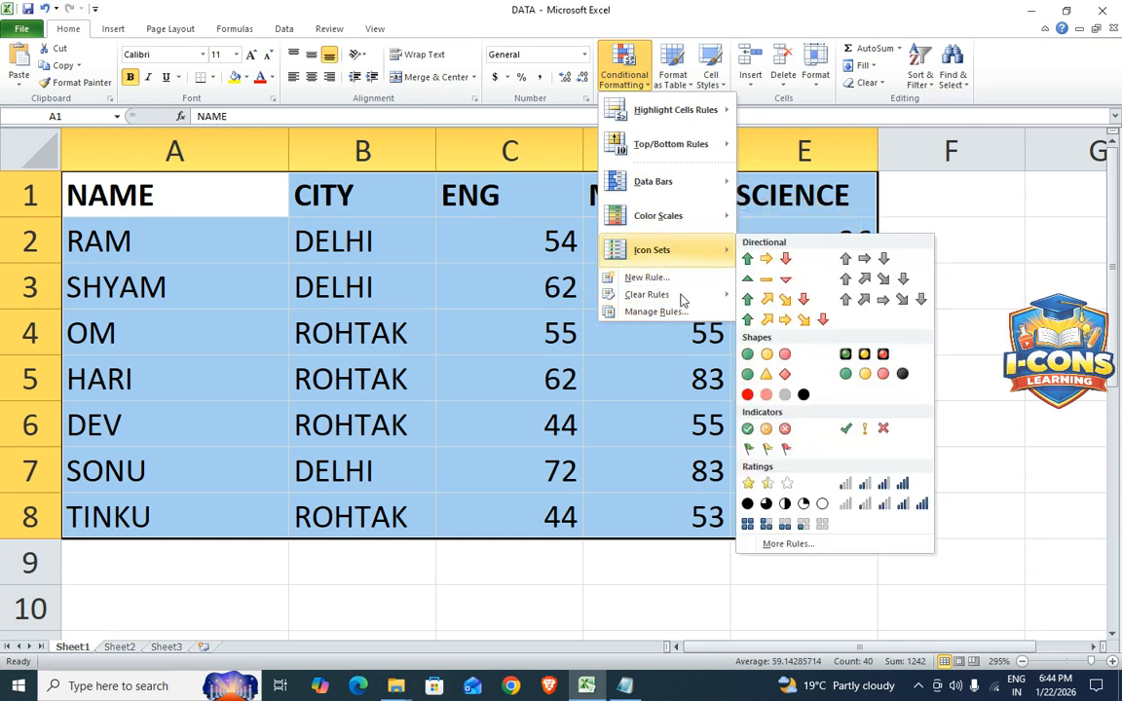
{"action": "left_click", "coordinate": [627, 422]}
{"action": "left_click", "coordinate": [917, 318]}
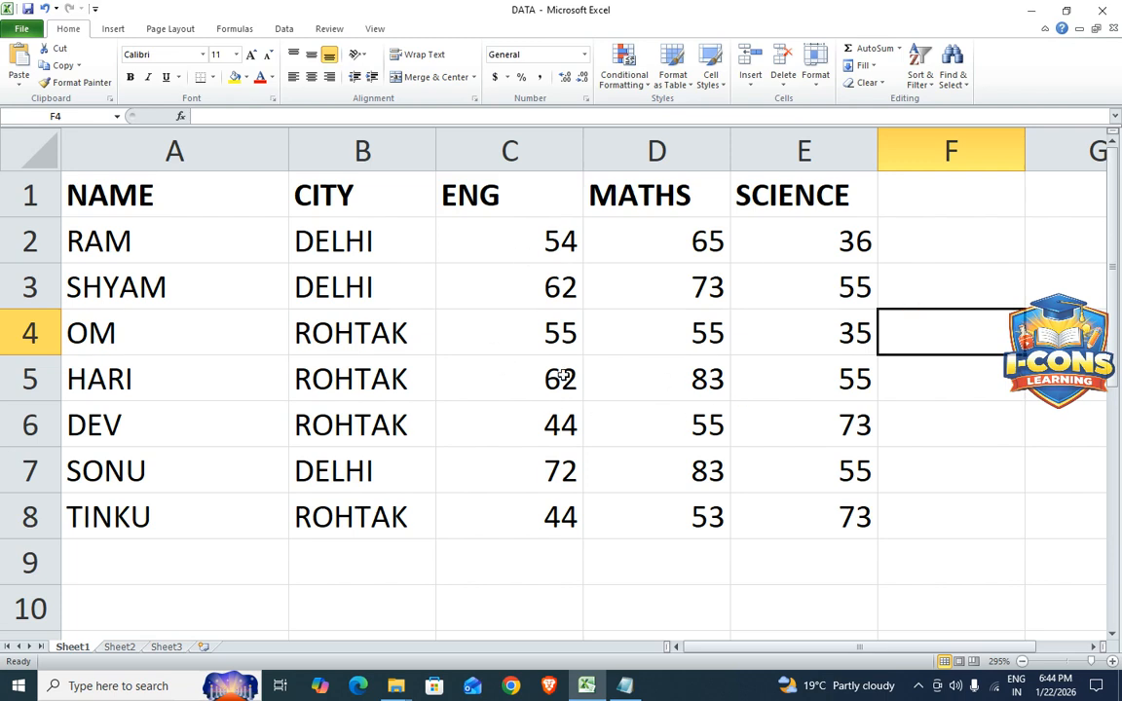